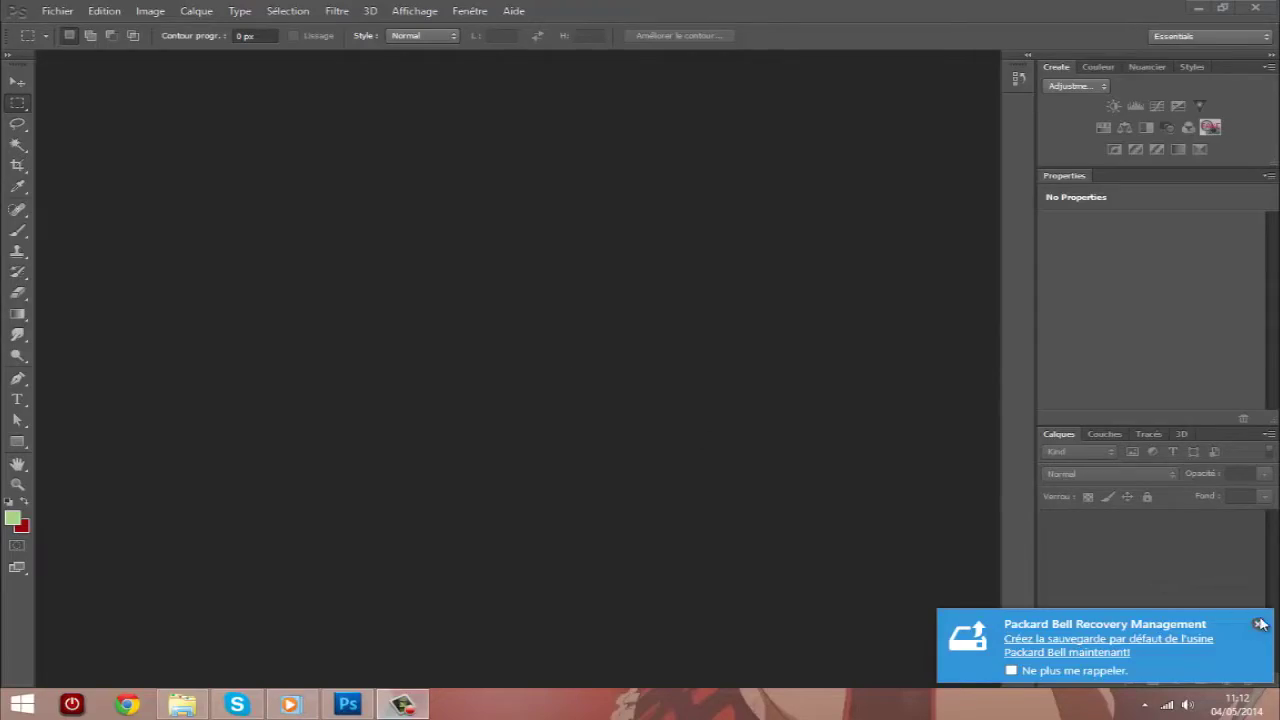
Dismiss the desktop notification popup over the Photoshop workspace.
left_click(1259, 624)
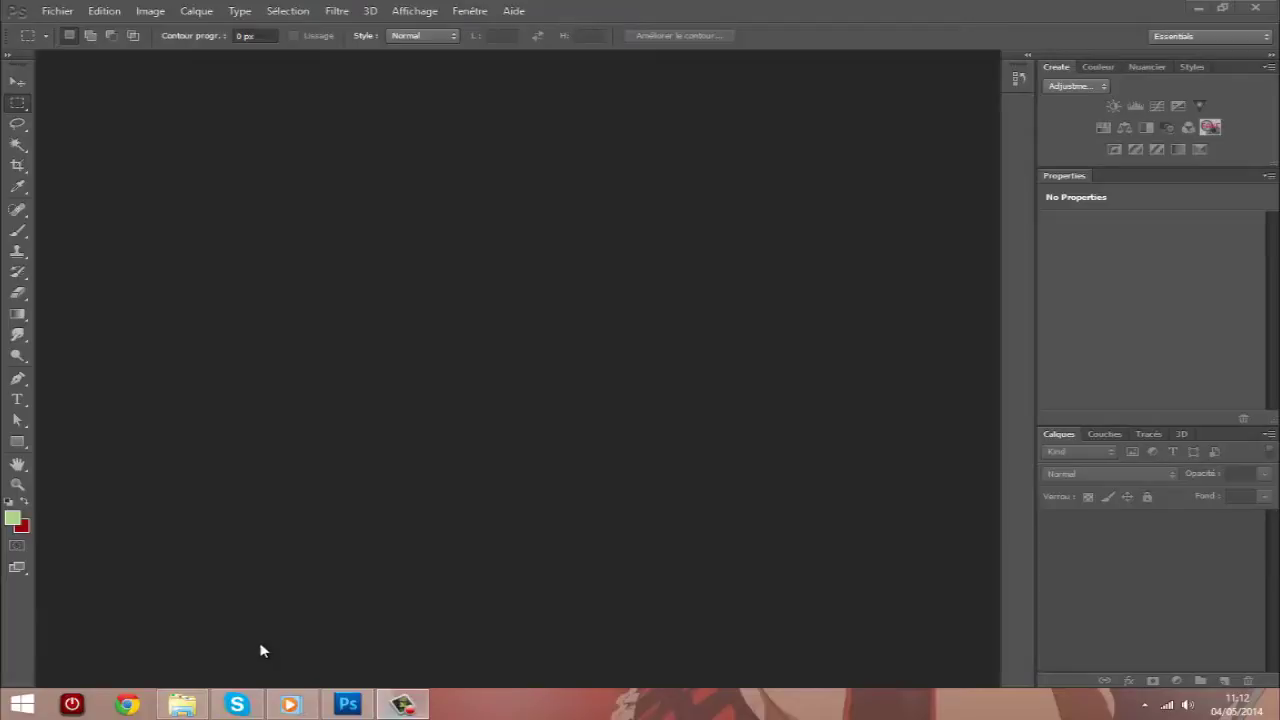
mouse_move(402, 705)
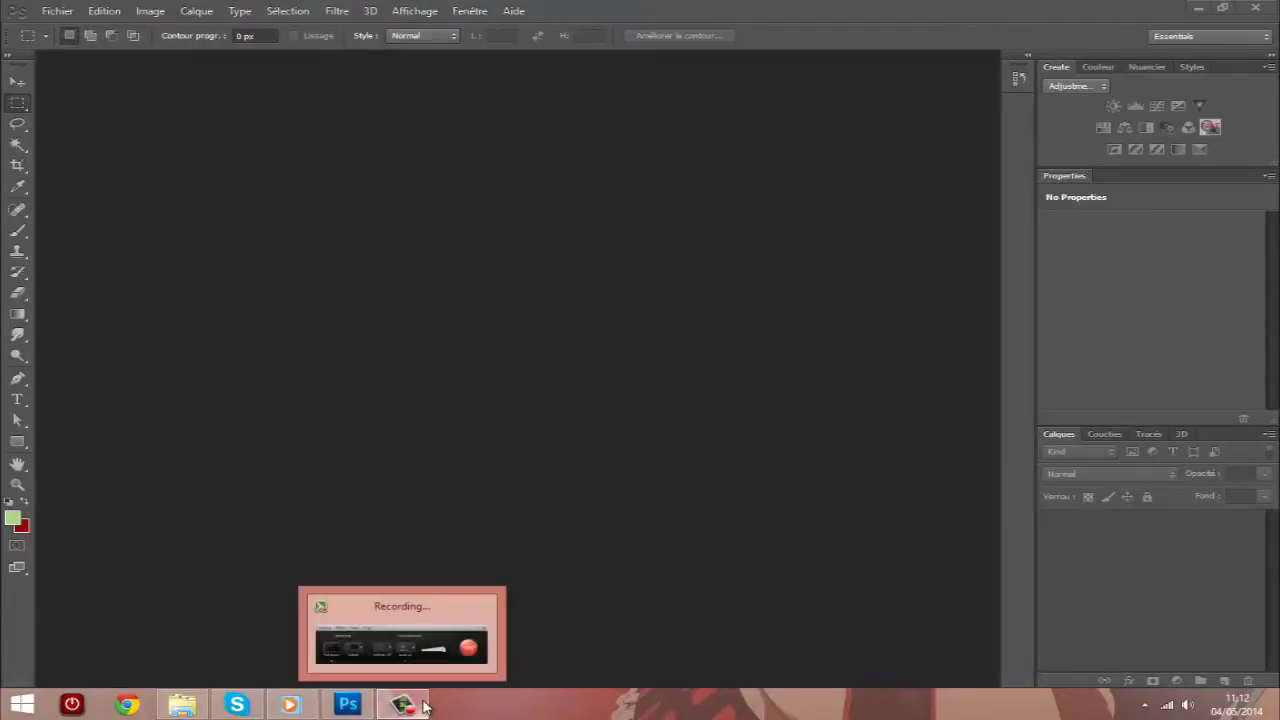
Create a new 500×240 px transparent document at 79 pixels/inch in 16-bit RGB.
left_click(416, 708)
left_click(410, 706)
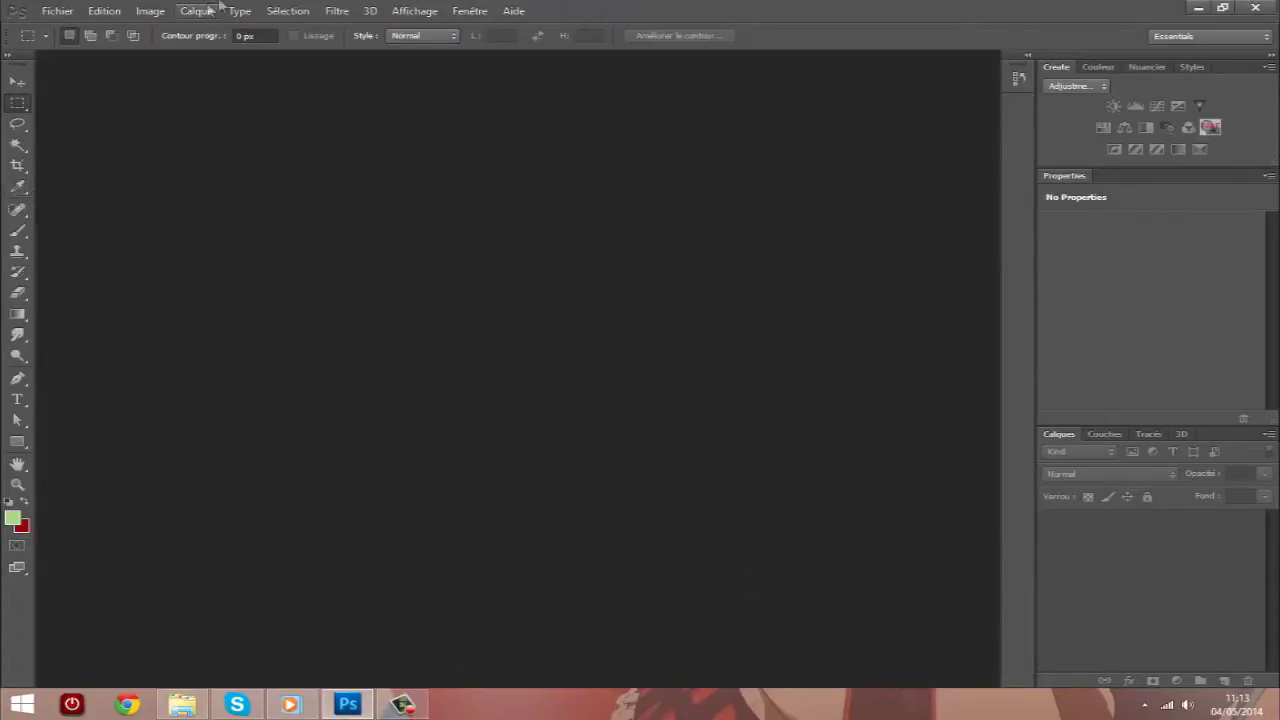
left_click(54, 11)
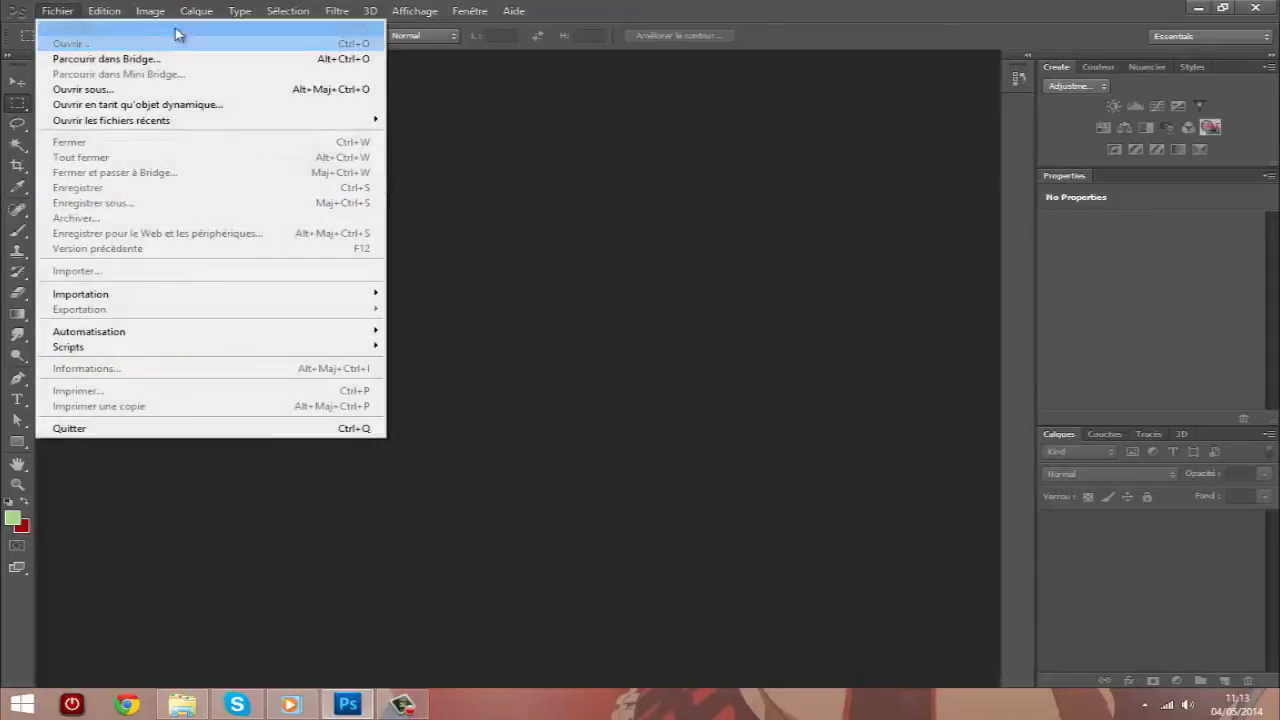
left_click(150, 28)
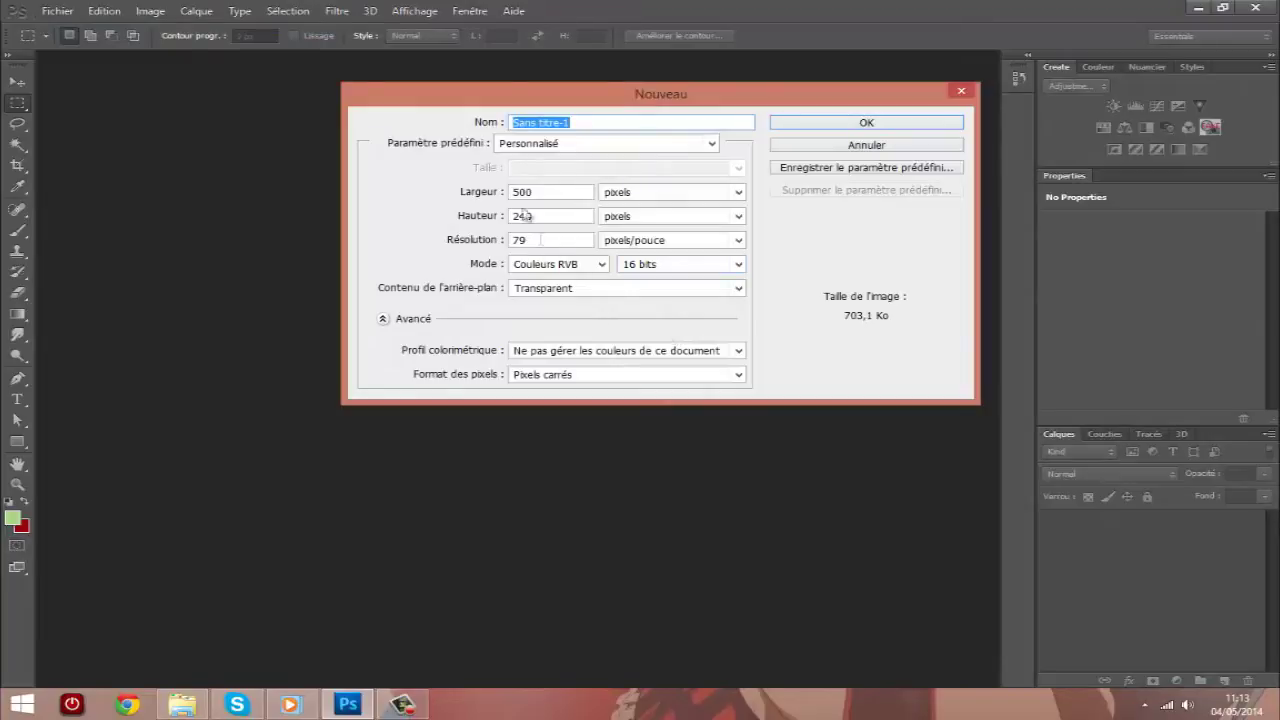
left_click(553, 193)
double_click(541, 216)
double_click(546, 240)
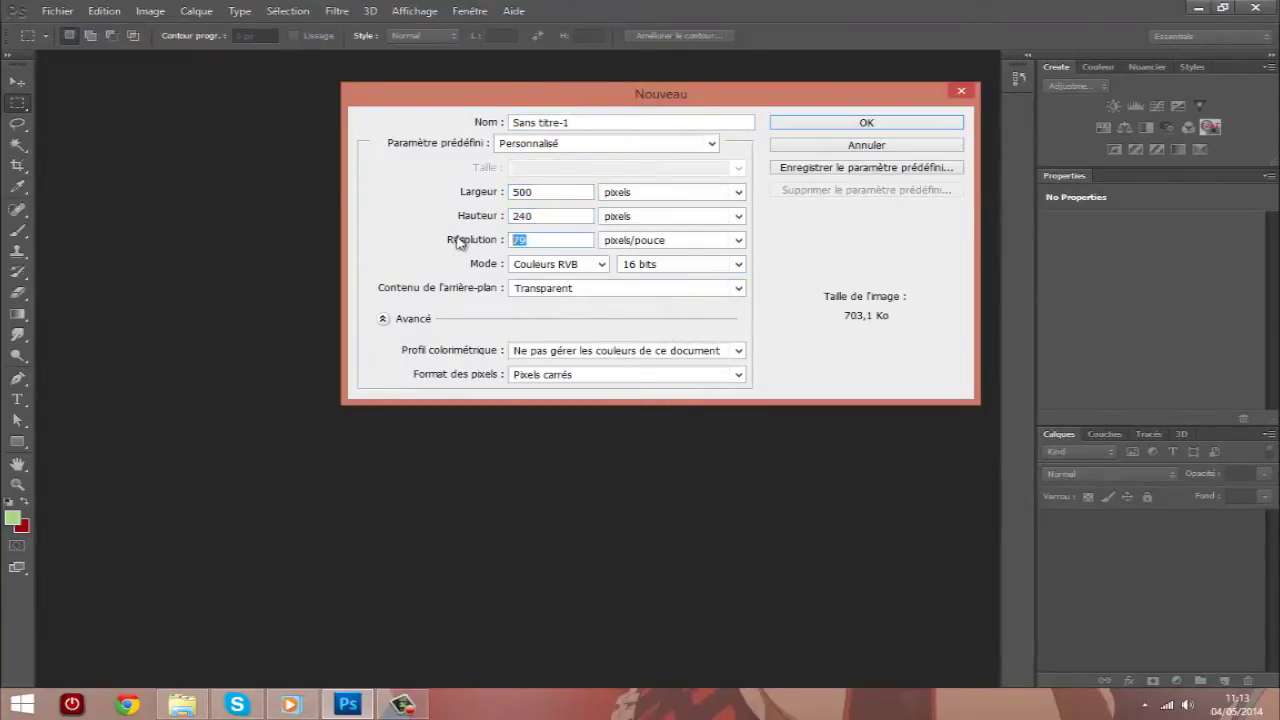
left_click(680, 264)
left_click(720, 268)
left_click(810, 123)
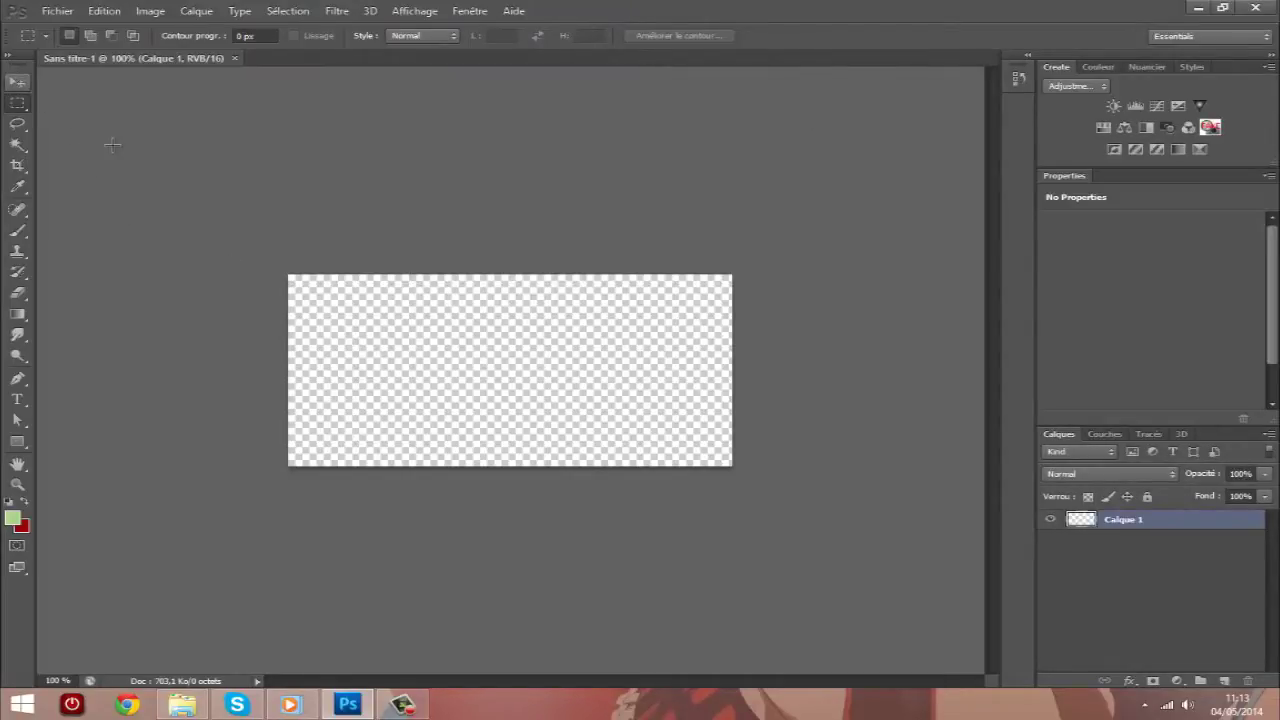
Select the Move tool and browse the render folder in the Open dialog.
left_click(14, 86)
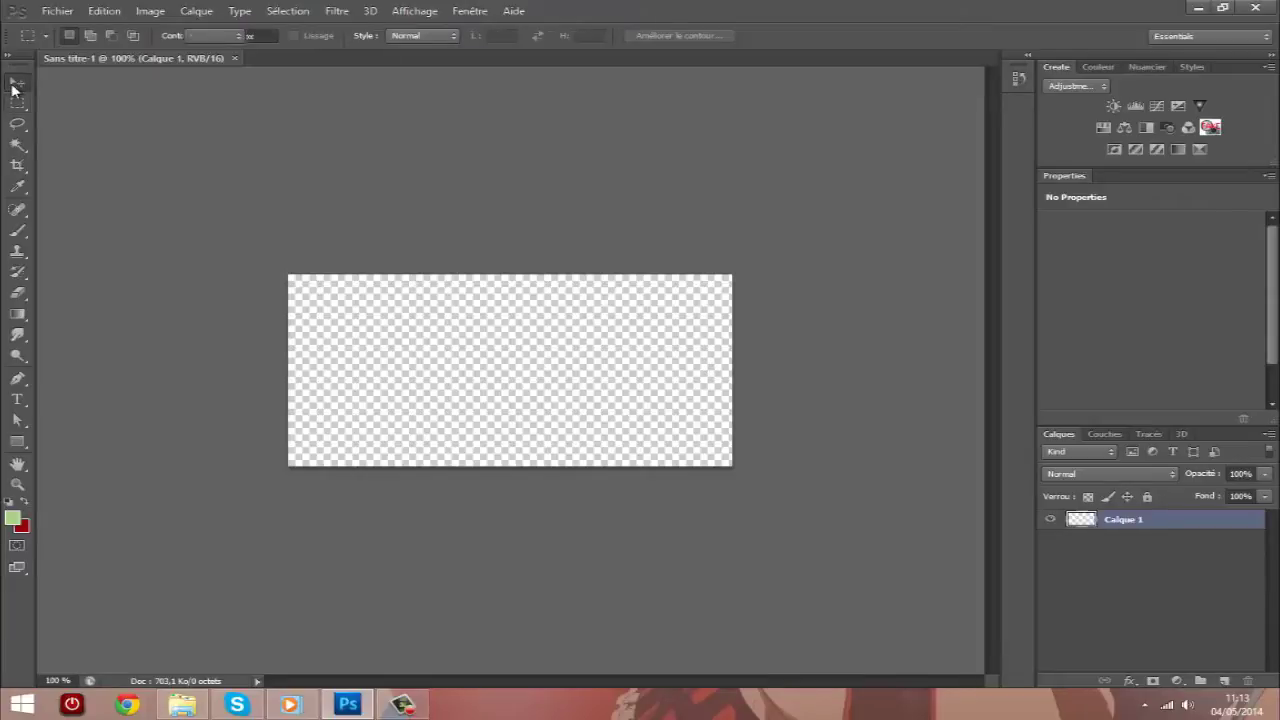
left_click(57, 10)
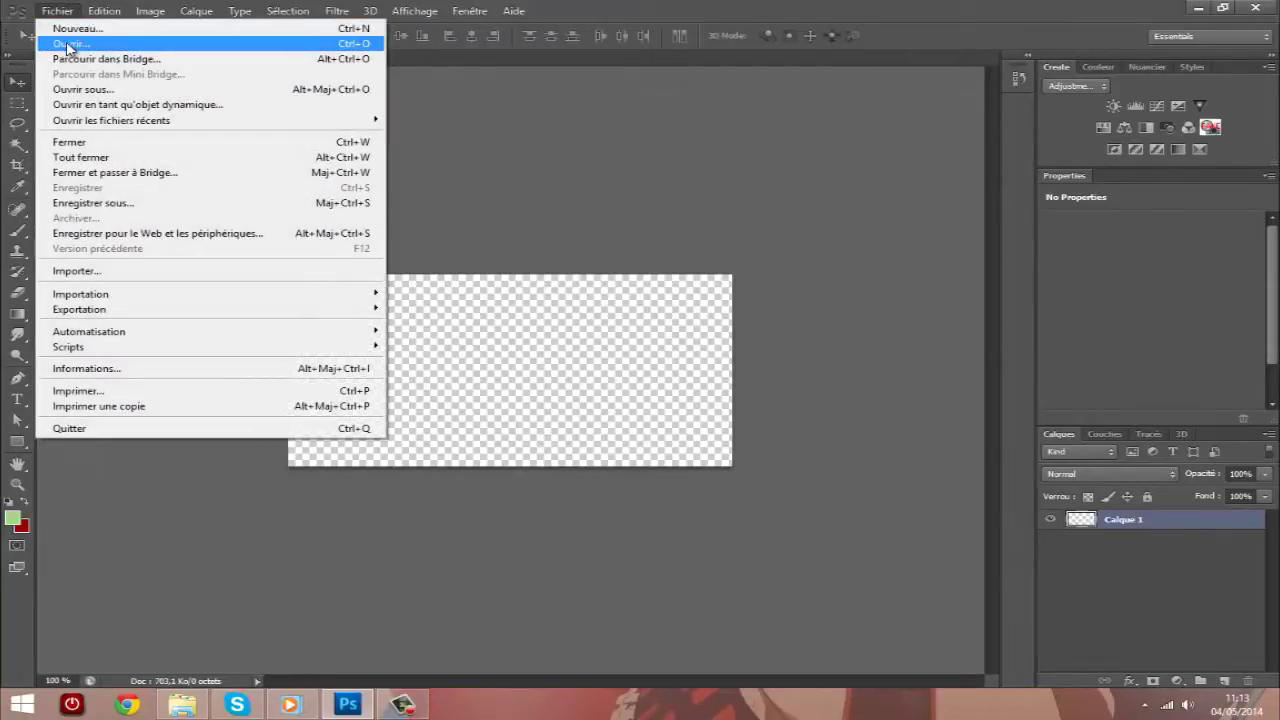
left_click(68, 45)
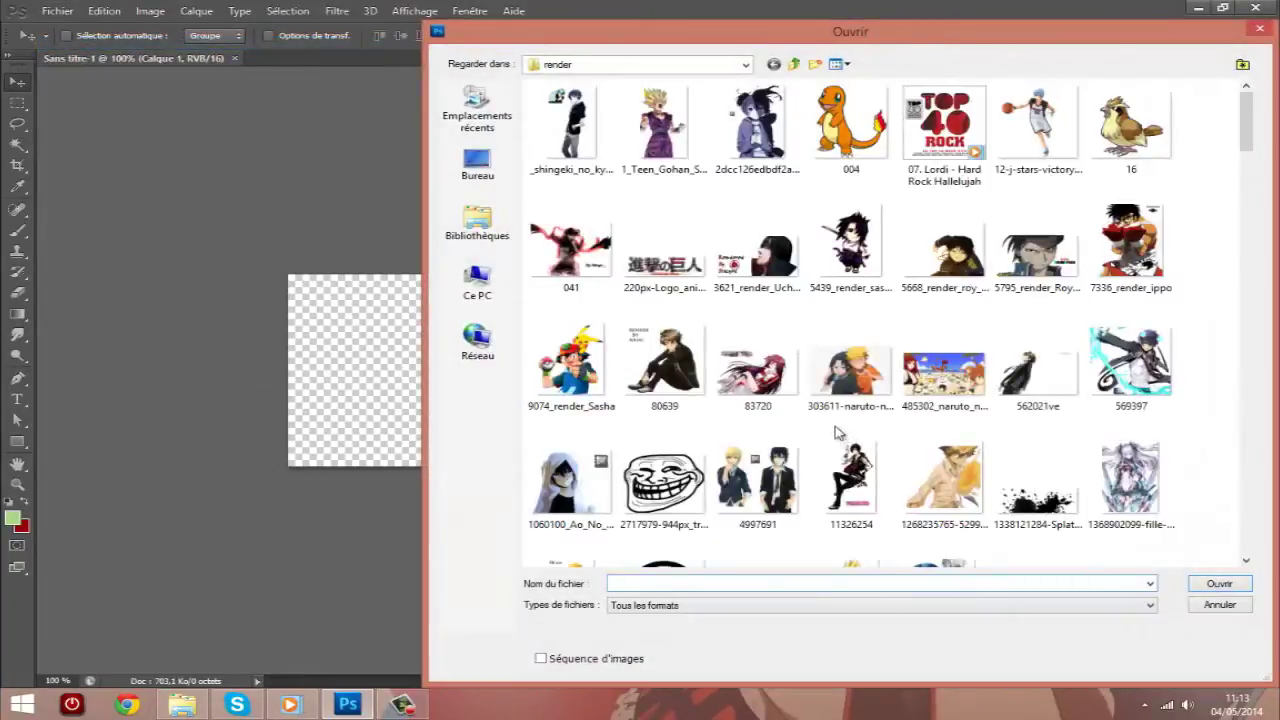
scroll(1250, 152, "down", 1)
left_click_drag(1250, 150, 1249, 268)
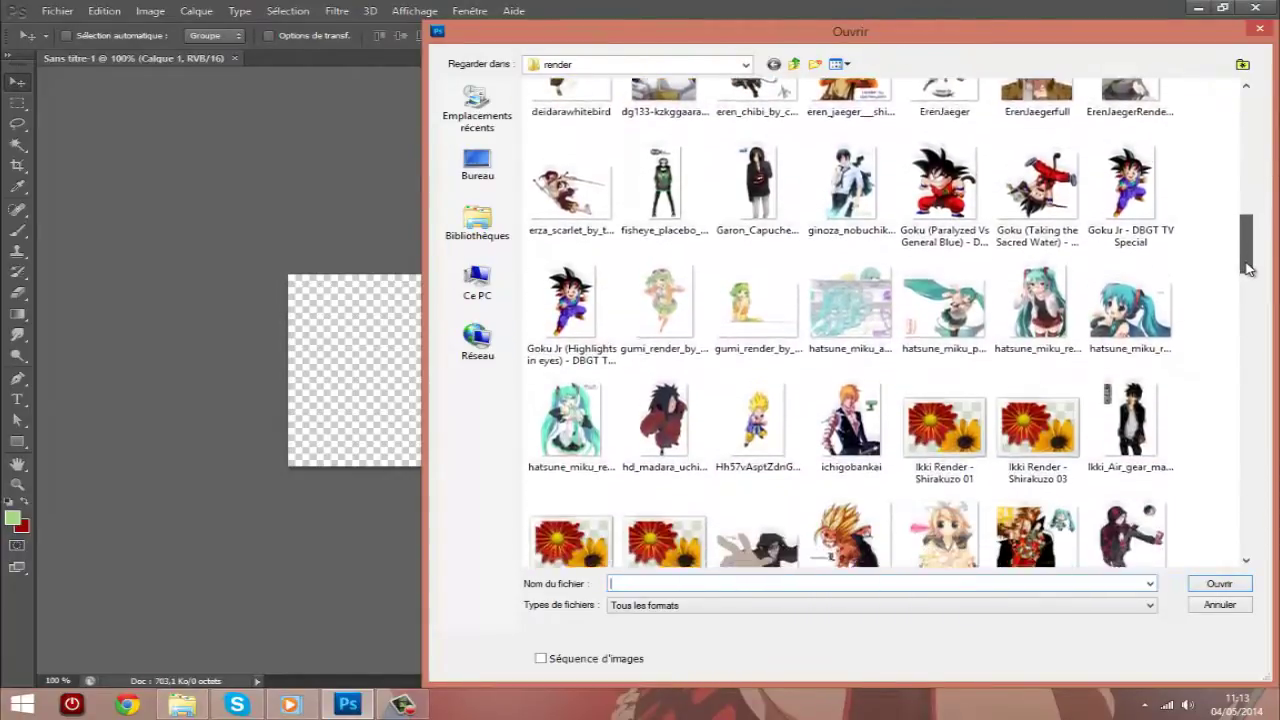
mouse_move(1247, 250)
left_mouse_down()
mouse_move(1256, 342)
mouse_move(1218, 417)
mouse_move(1217, 521)
left_mouse_up()
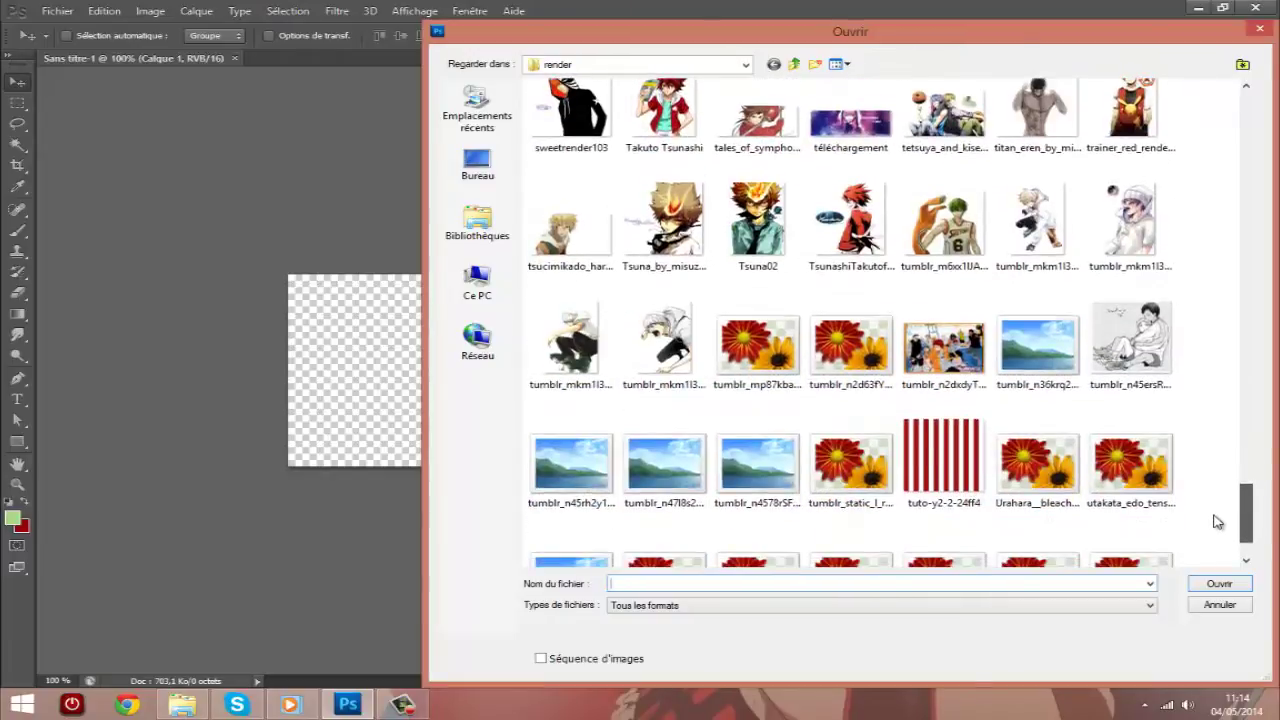
Open gumi_render_by_ladyofar11-d5tyorz.png, then return to the blank banner document.
scroll(1218, 510, "down", 1)
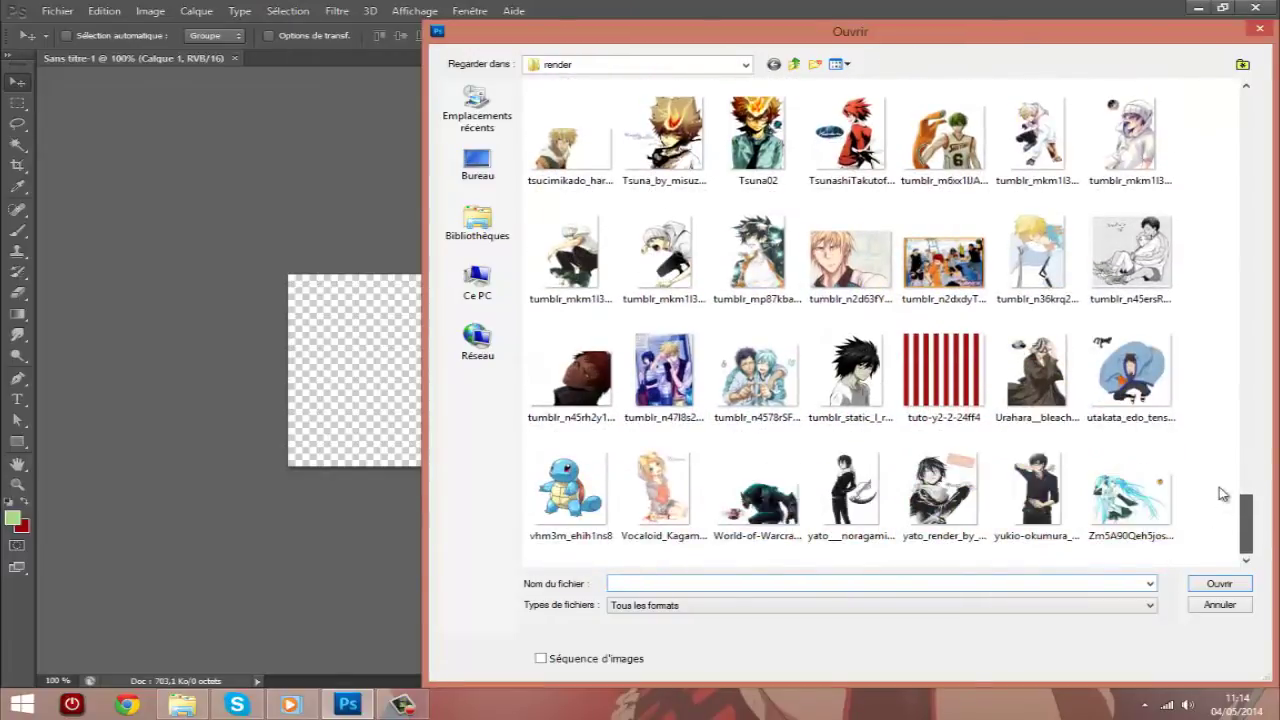
left_click_drag(1222, 495, 1199, 119)
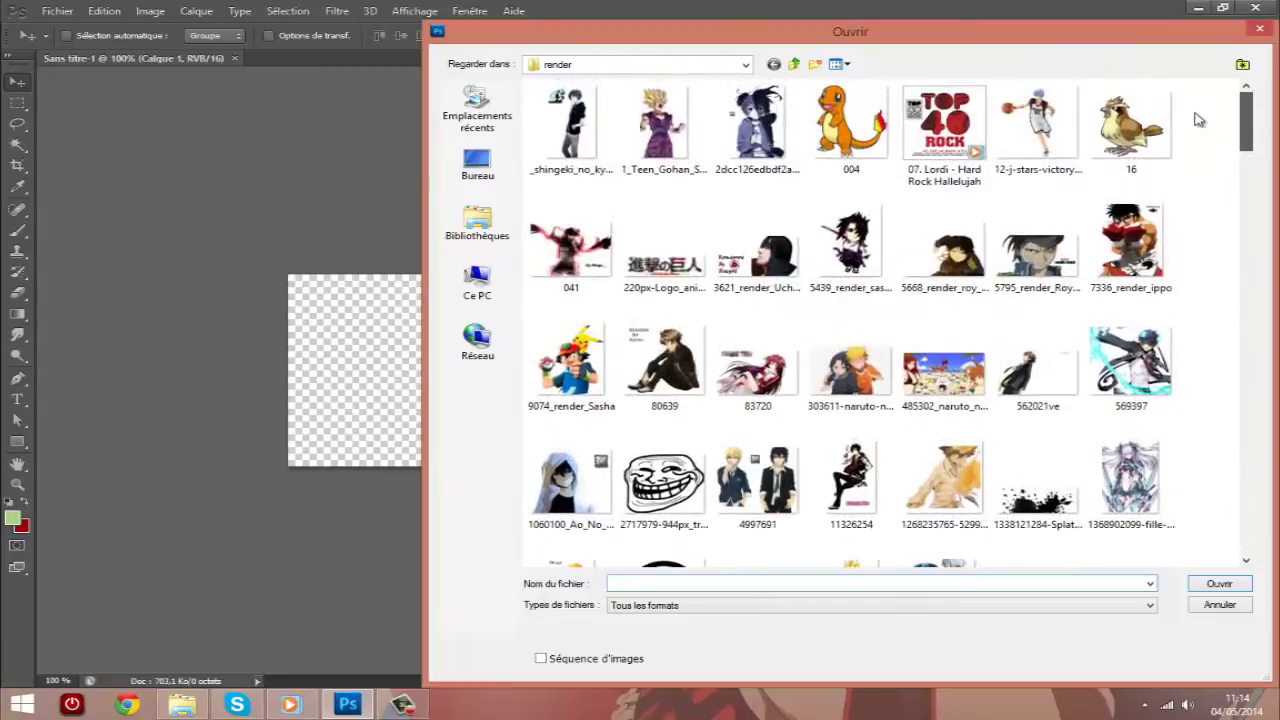
left_click_drag(1199, 122, 1203, 228)
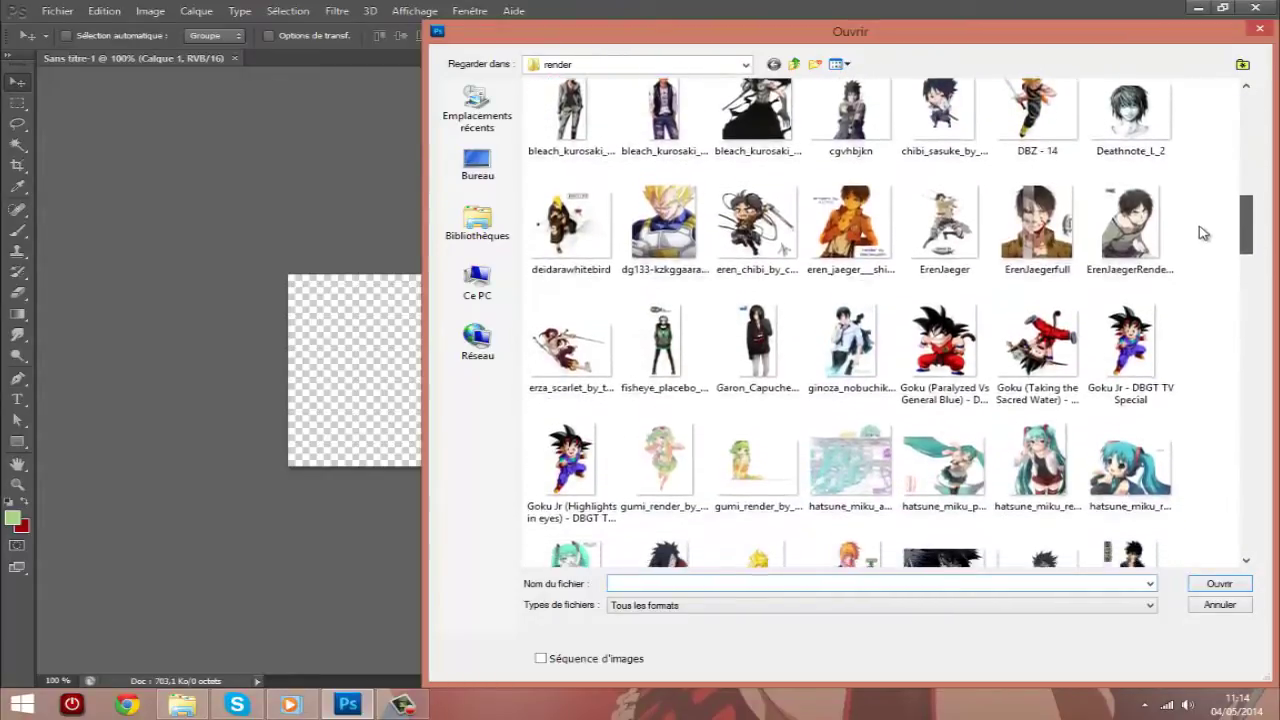
left_click_drag(1203, 228, 1205, 252)
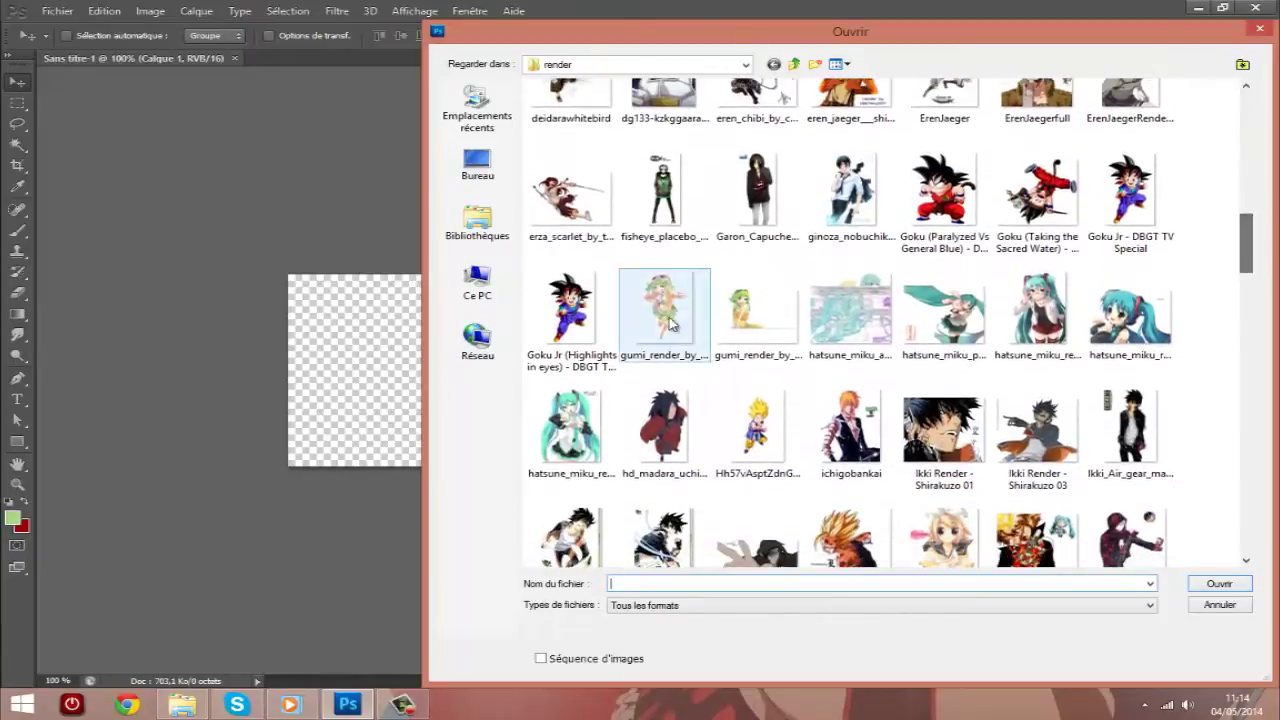
double_click(665, 300)
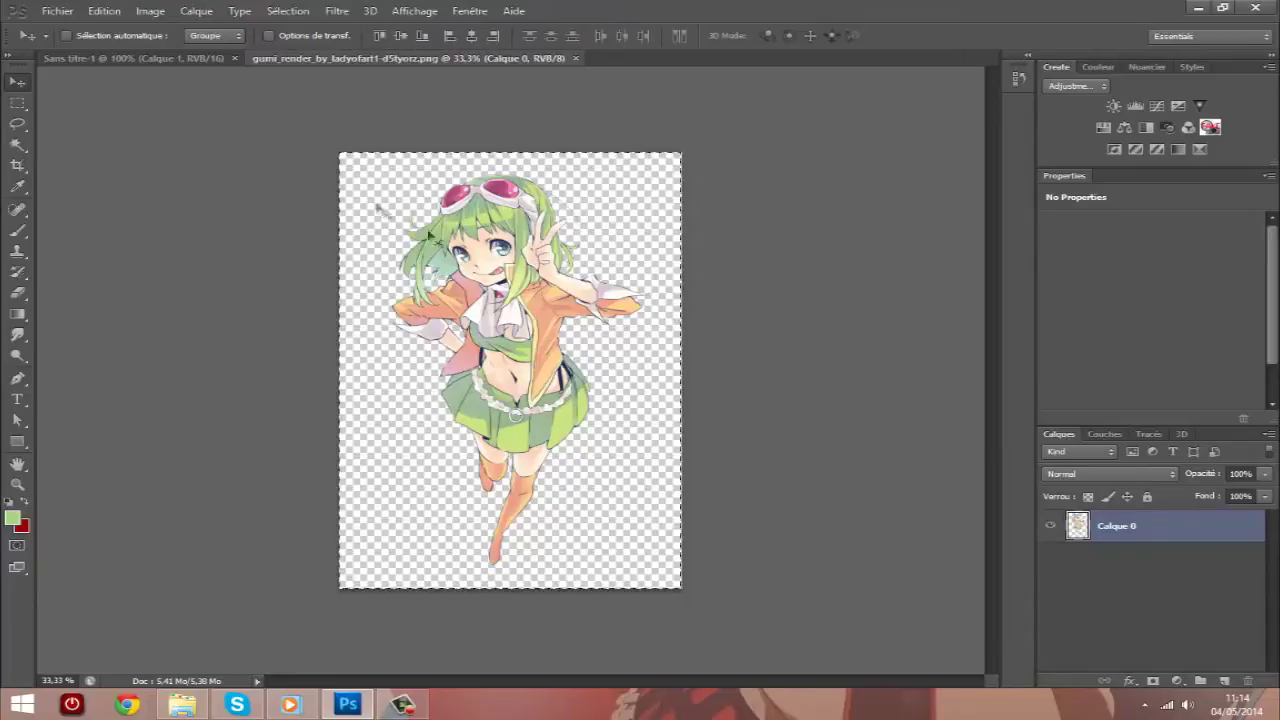
left_click(146, 58)
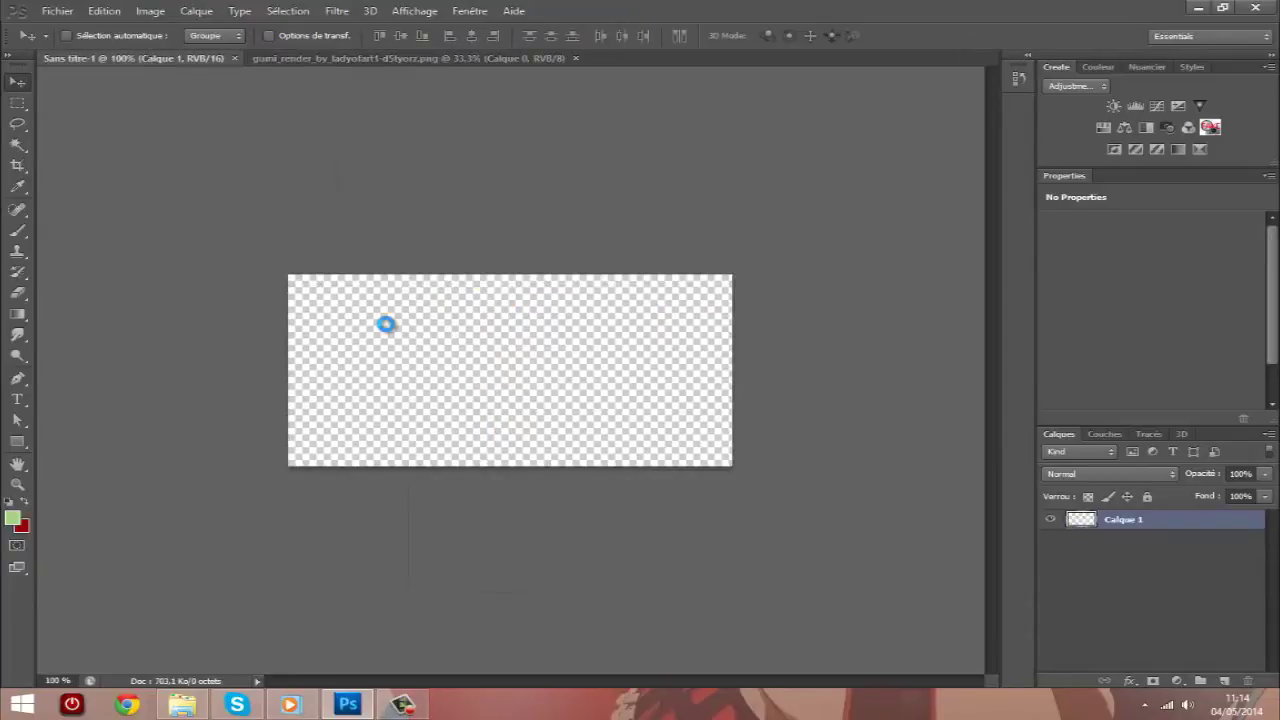
Paste the Gumi render into the banner and scale it to about 72%, face in view.
key("ctrl+v")
left_click_drag(705, 430, 569, 241)
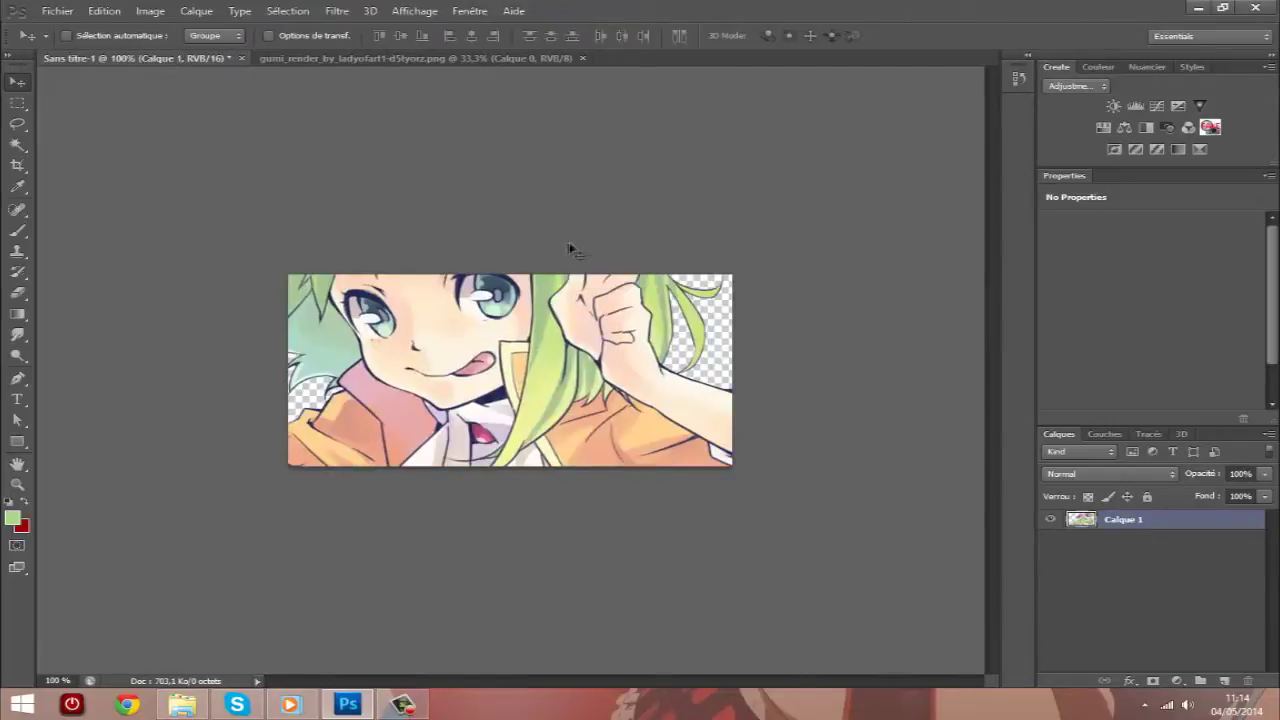
key("ctrl+t")
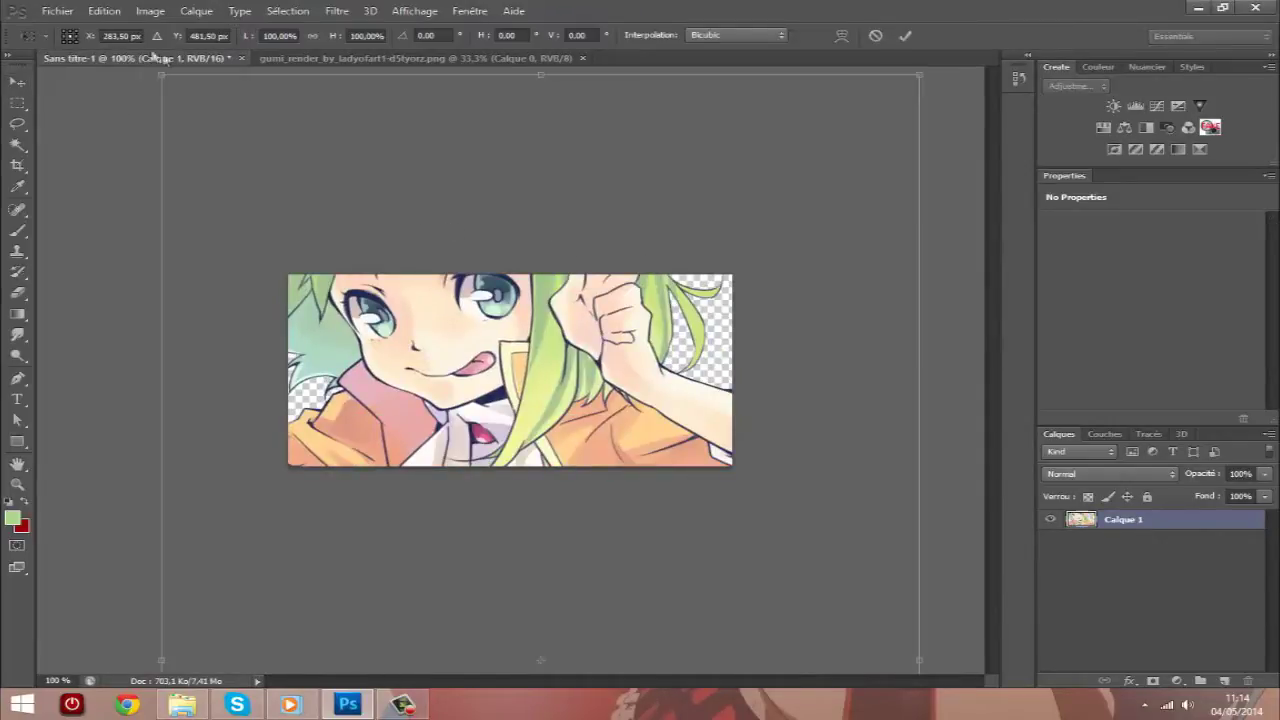
left_click_drag(172, 84, 501, 326)
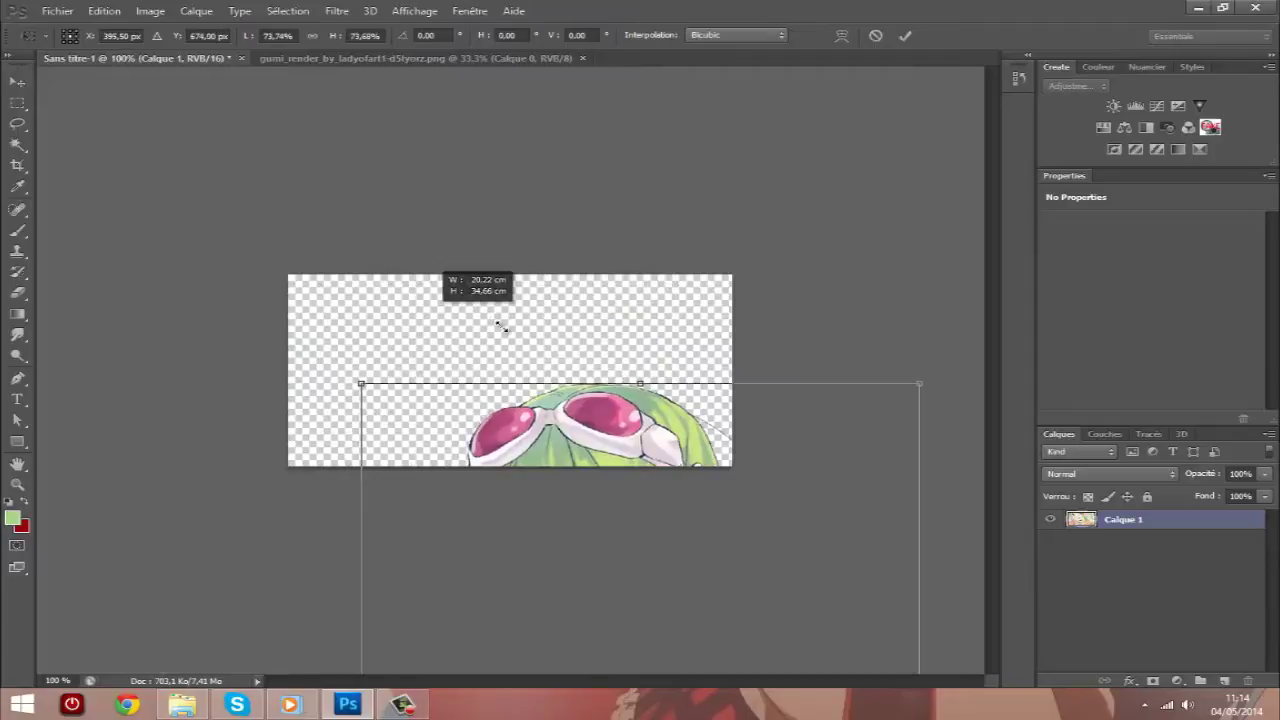
left_click_drag(674, 543, 591, 342)
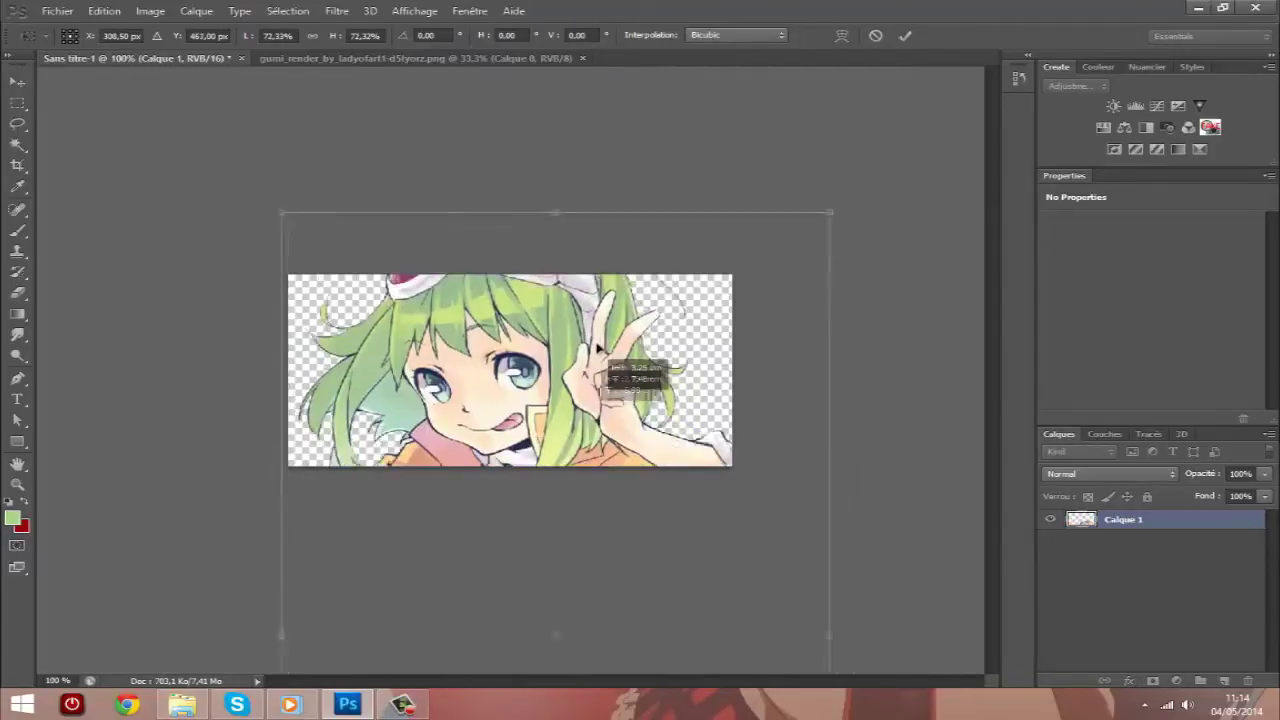
Shrink Gumi further to about 52.5% and position her face to fill the banner.
left_click_drag(281, 187, 453, 313)
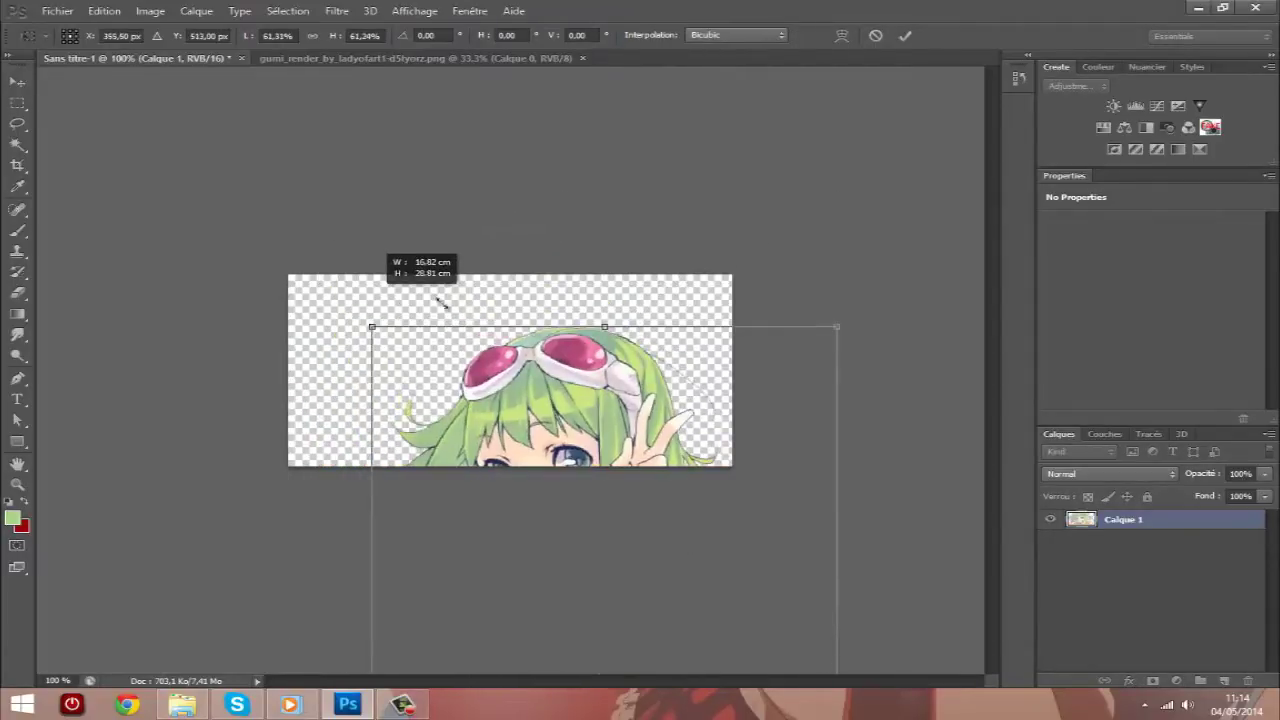
left_click_drag(599, 547, 516, 408)
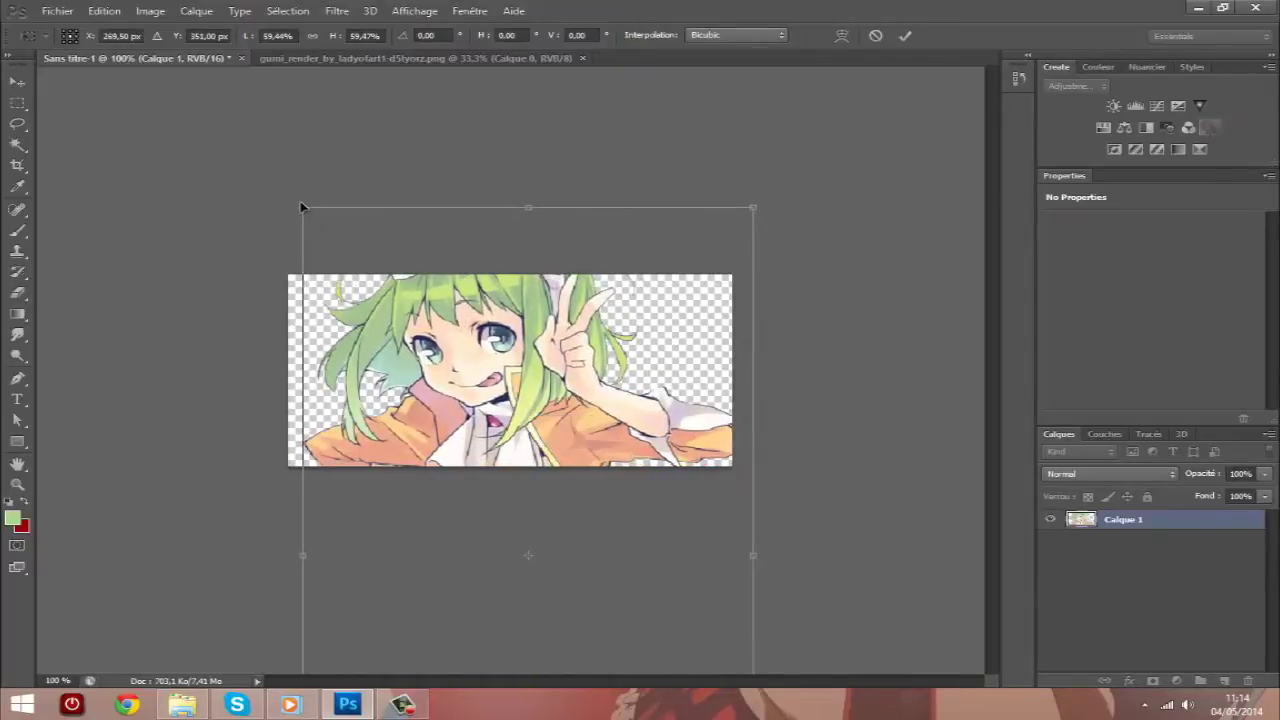
left_click_drag(301, 208, 355, 288)
left_click_drag(508, 408, 472, 346)
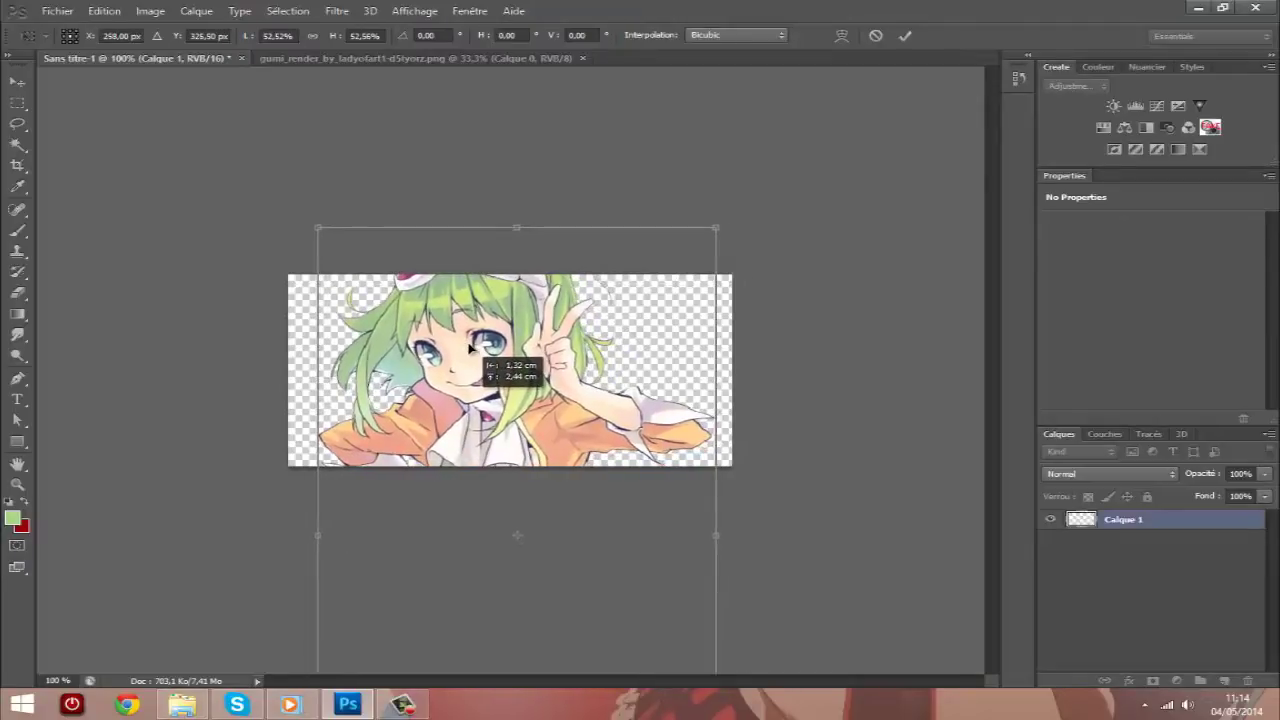
key("Return")
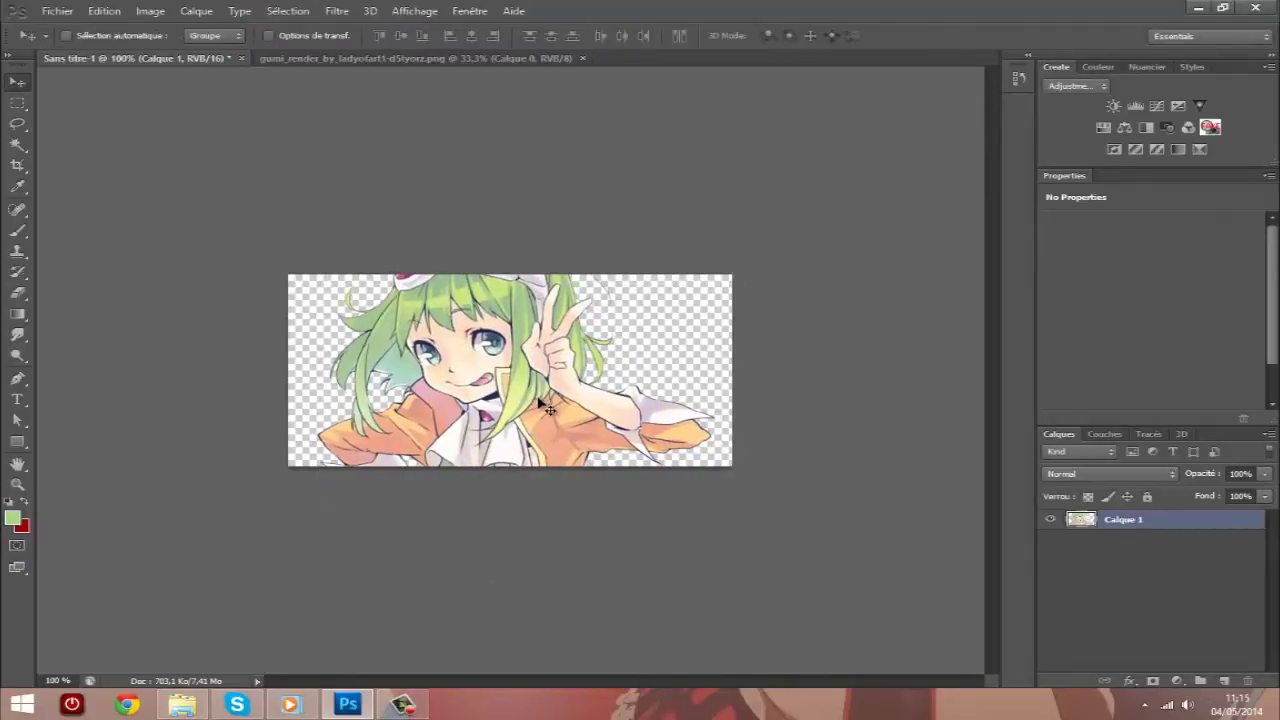
left_click_drag(540, 405, 546, 410)
left_click(57, 11)
Navigate the Open dialog from the render folder to Desktop > pack GFX > Pack GFX 3.
left_click(62, 44)
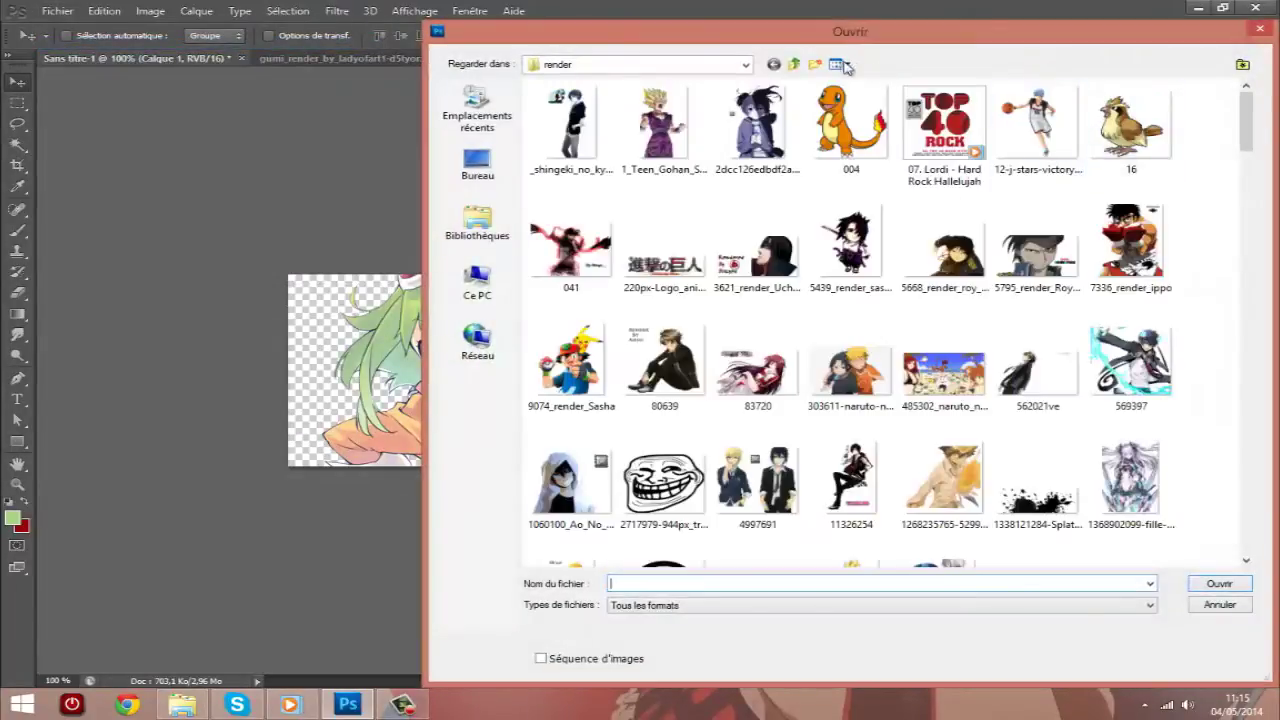
left_click(781, 64)
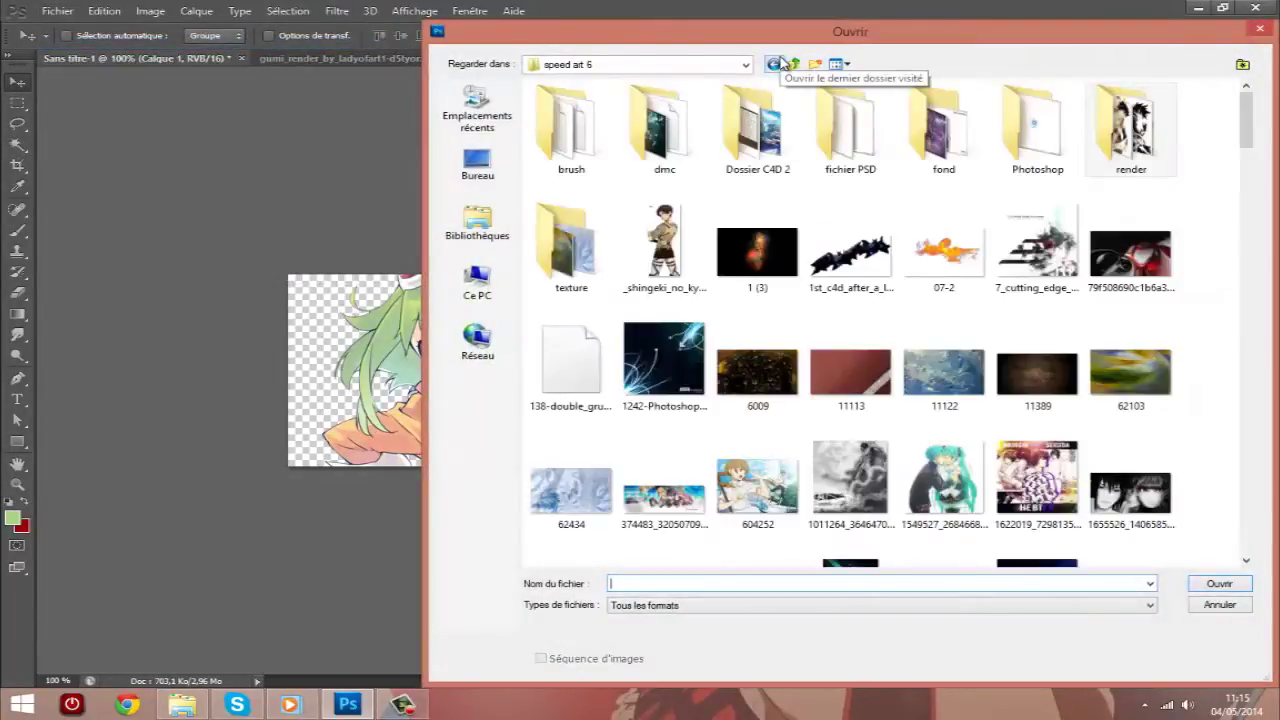
left_click(781, 64)
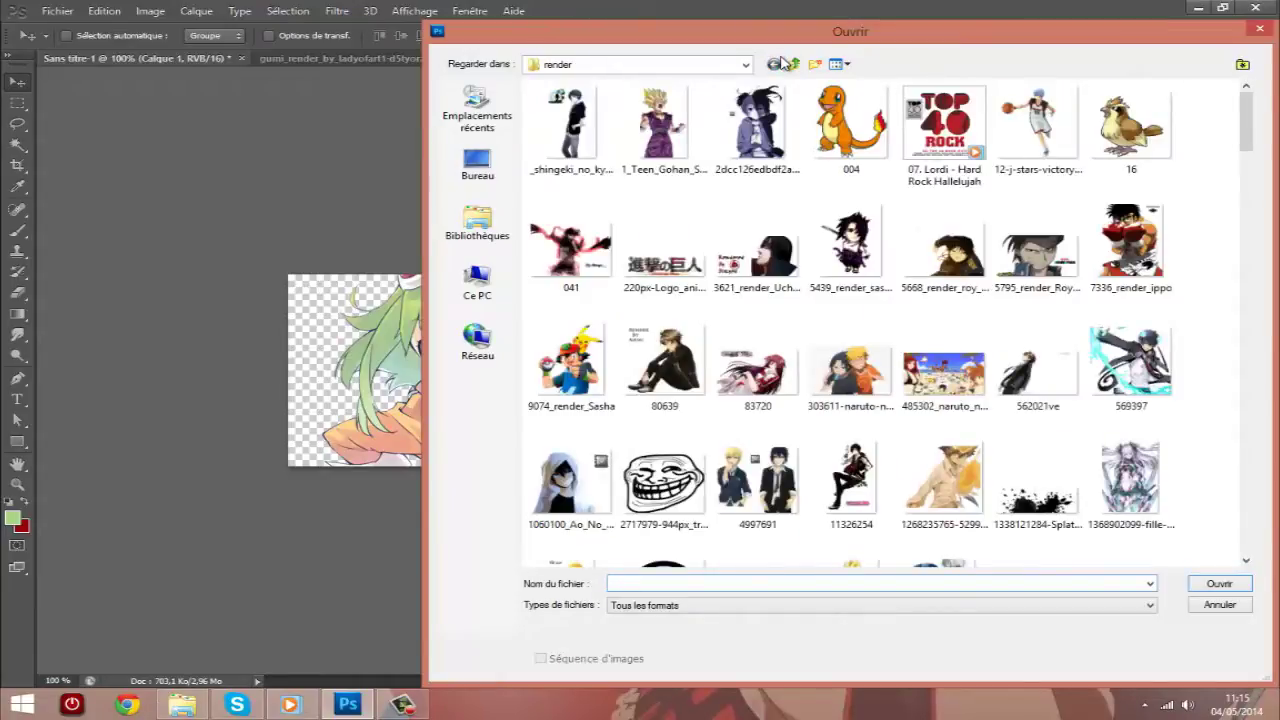
left_click(794, 64)
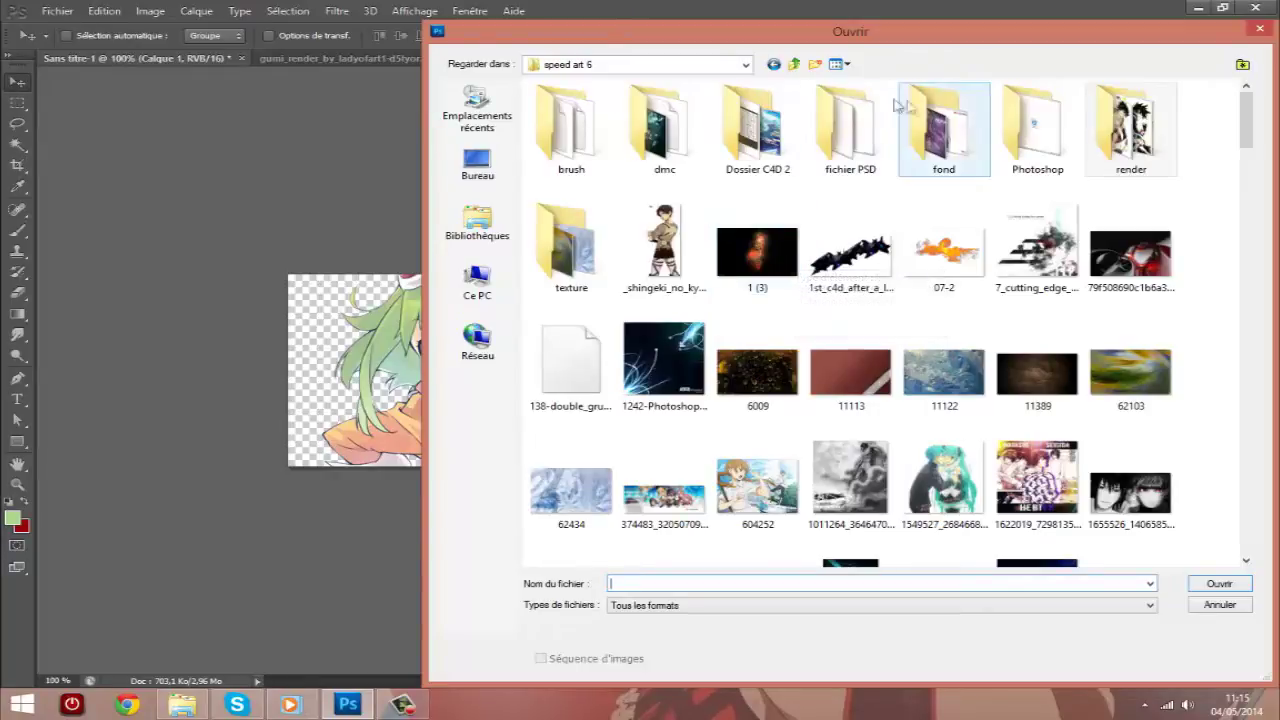
left_click(795, 64)
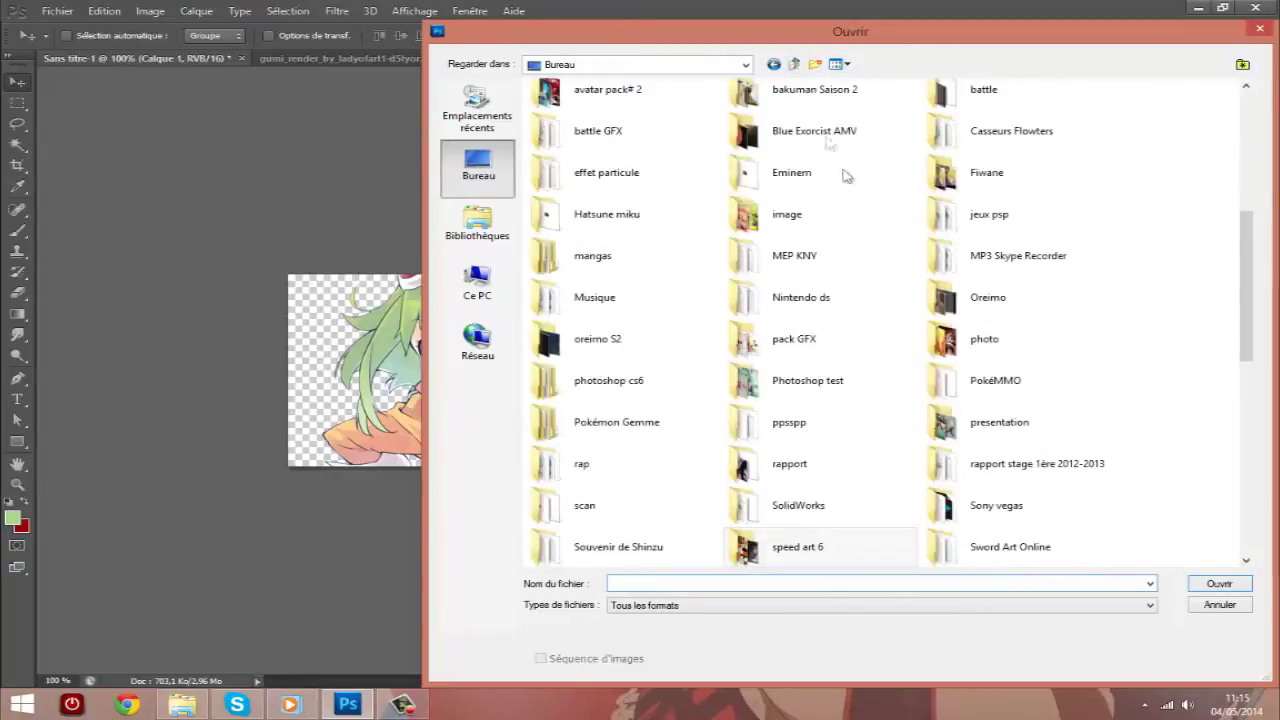
double_click(786, 348)
double_click(826, 154)
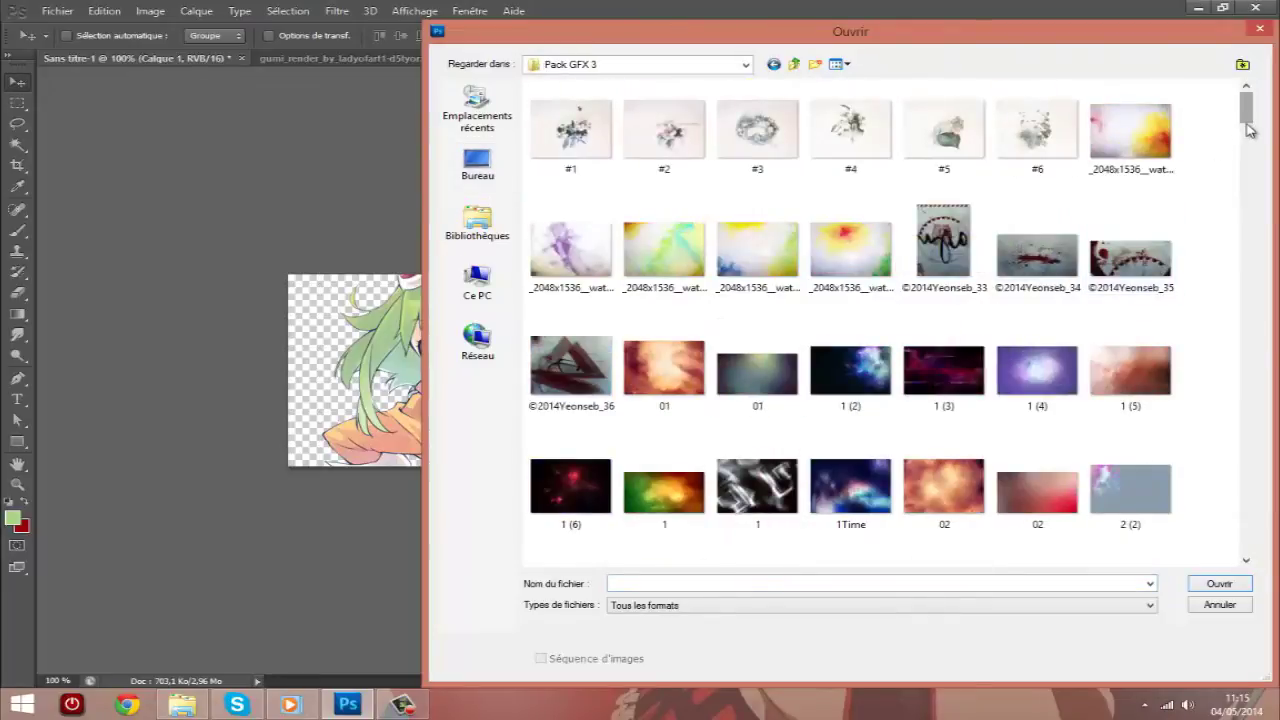
Browse the Pack GFX 3 thumbnails and open 736744texture5.jpg.
left_click_drag(1246, 128, 1240, 180)
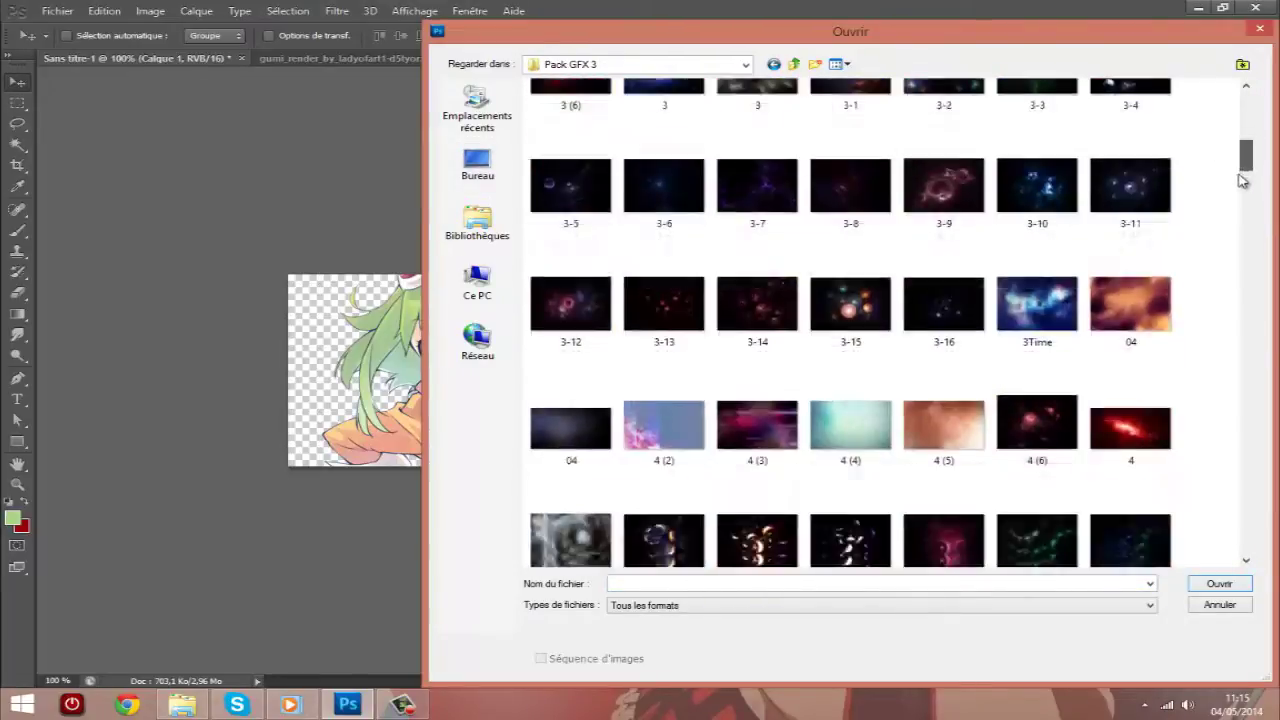
left_click_drag(1240, 180, 1244, 200)
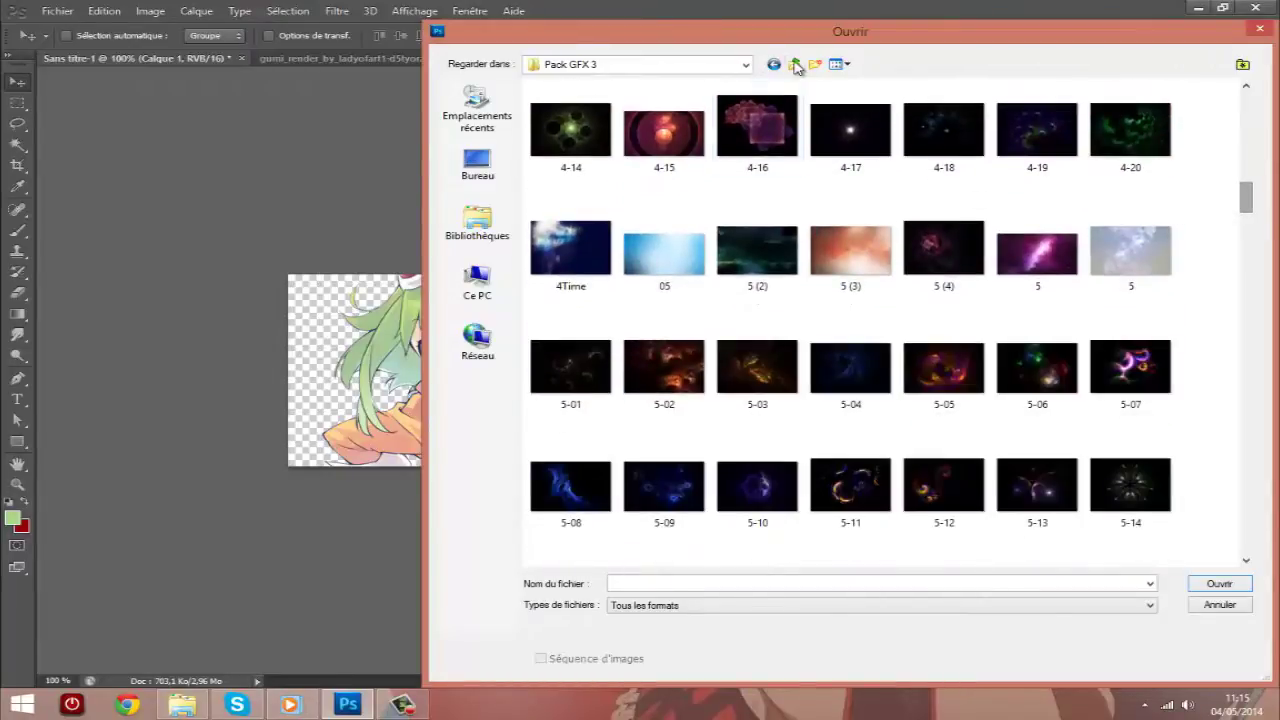
left_click(795, 65)
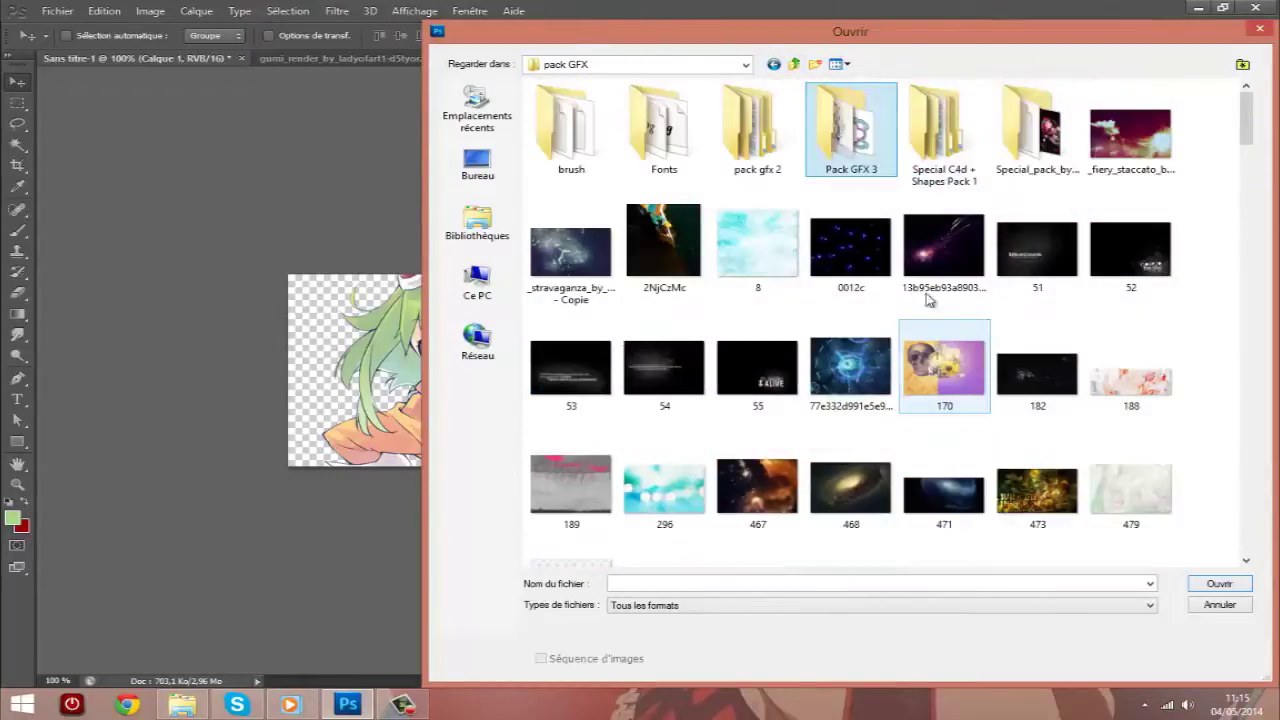
double_click(894, 146)
left_click_drag(1249, 109, 1250, 295)
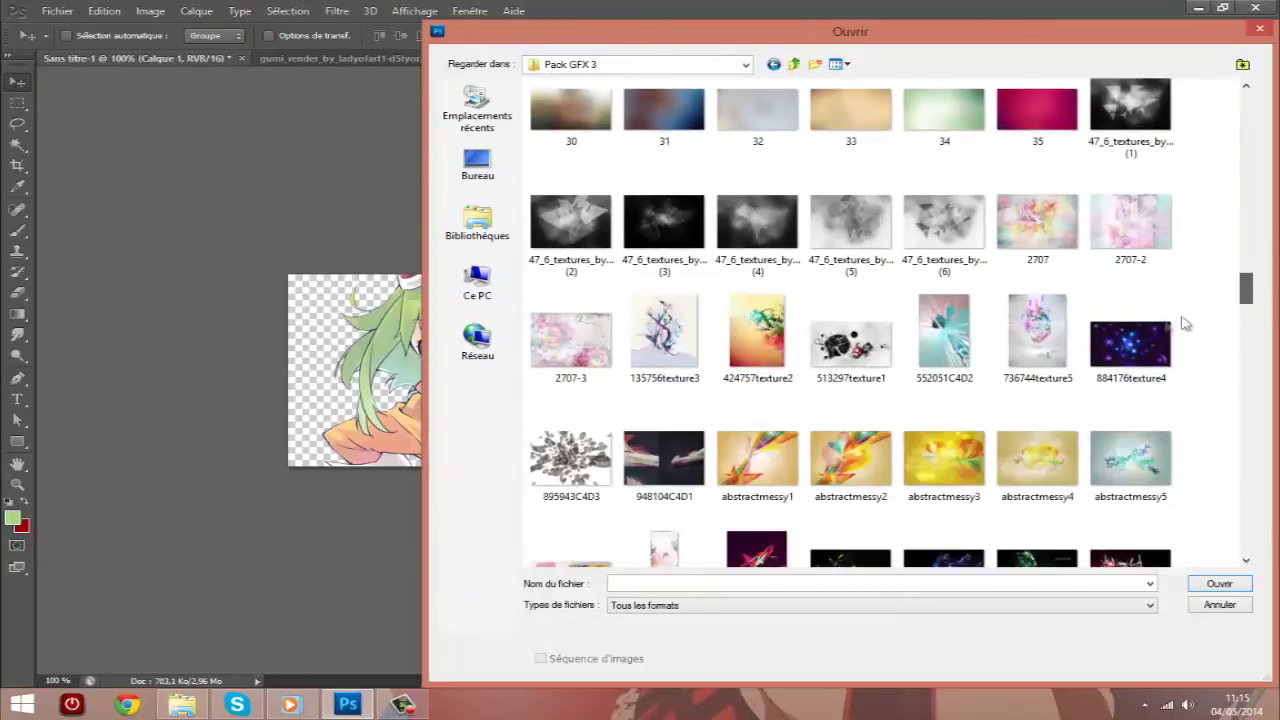
double_click(1012, 330)
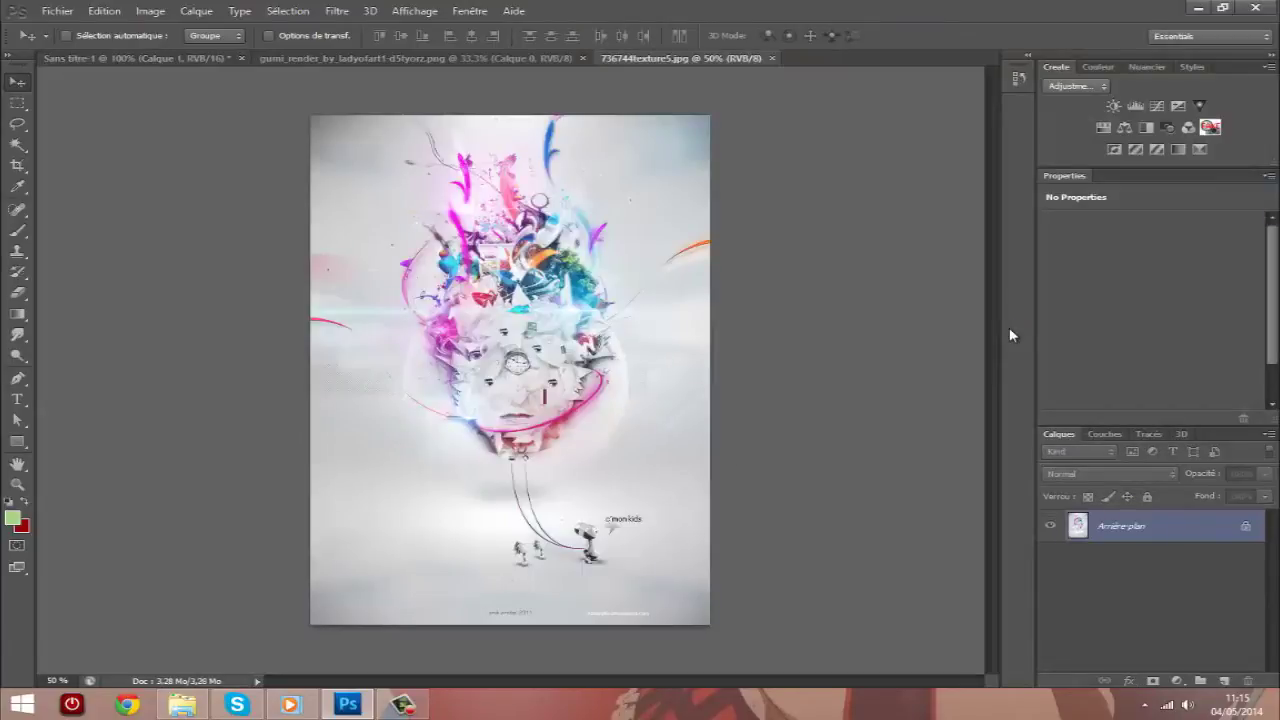
key("ctrl+a")
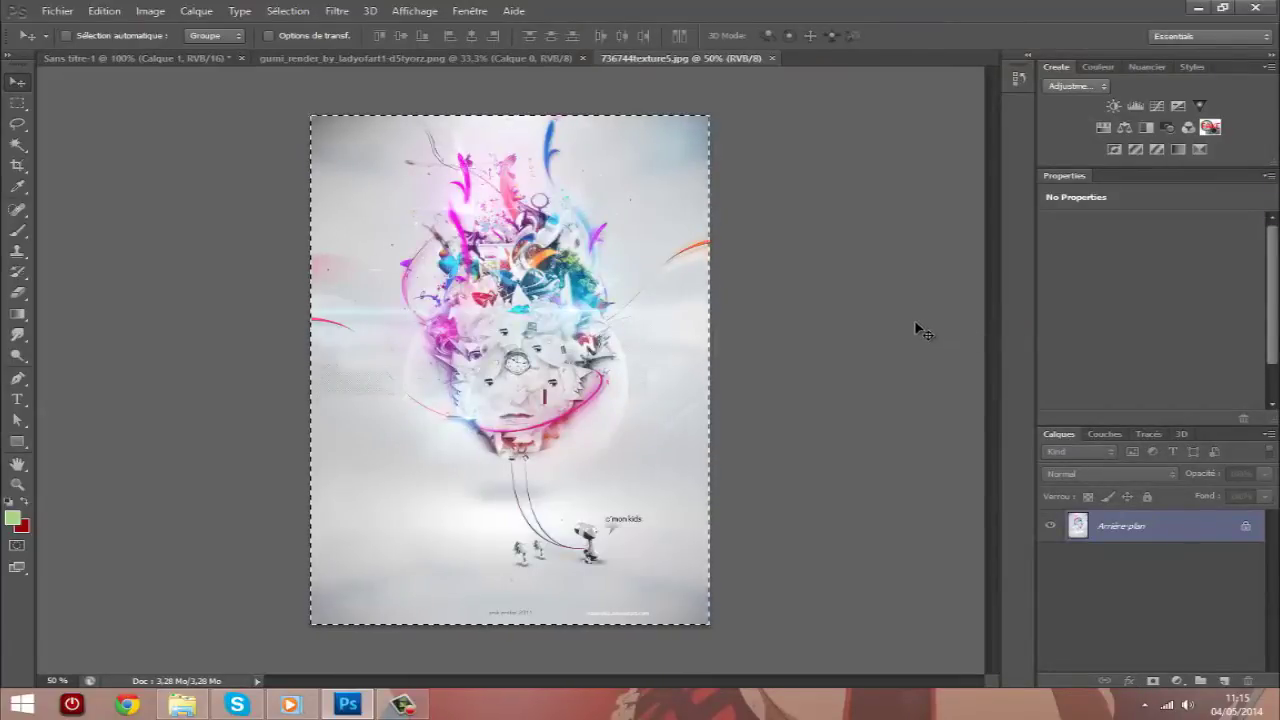
Paste the pink texture into Sans titre-1 as Calque 2 below Gumi, along the left edge.
left_click(135, 58)
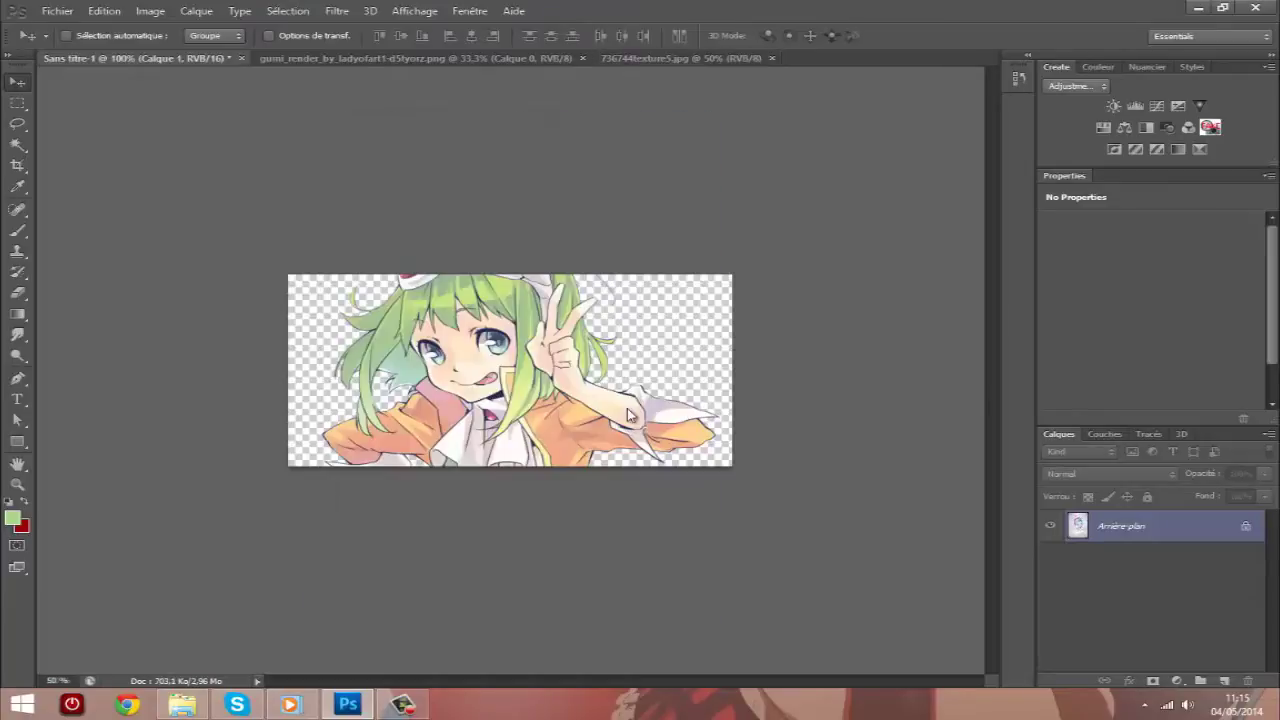
key("ctrl+v")
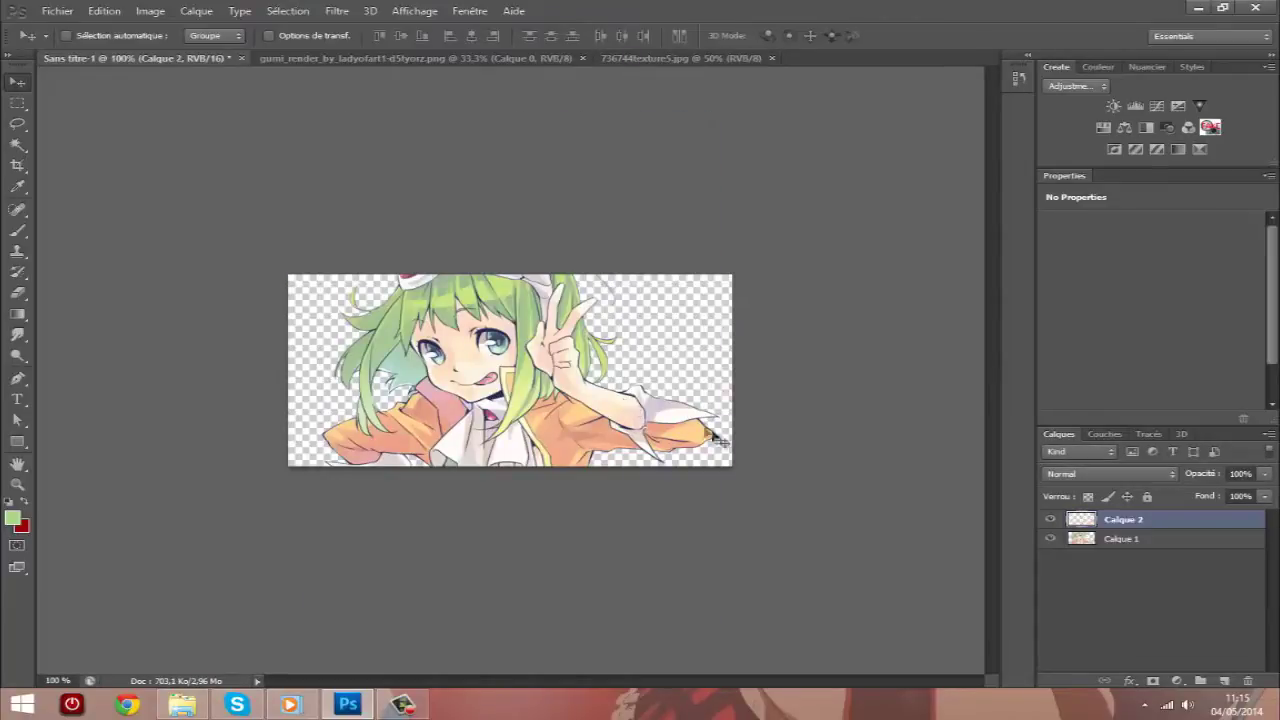
left_click_drag(490, 395, 449, 427)
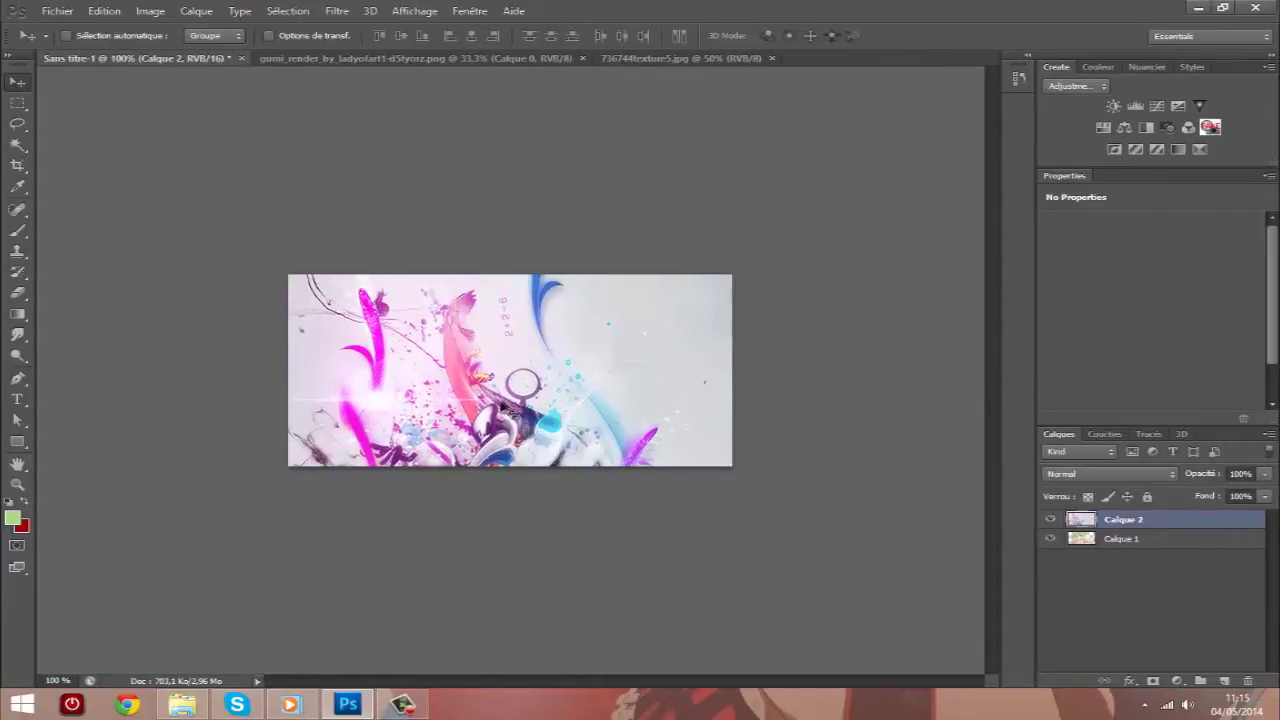
left_click_drag(449, 427, 485, 432)
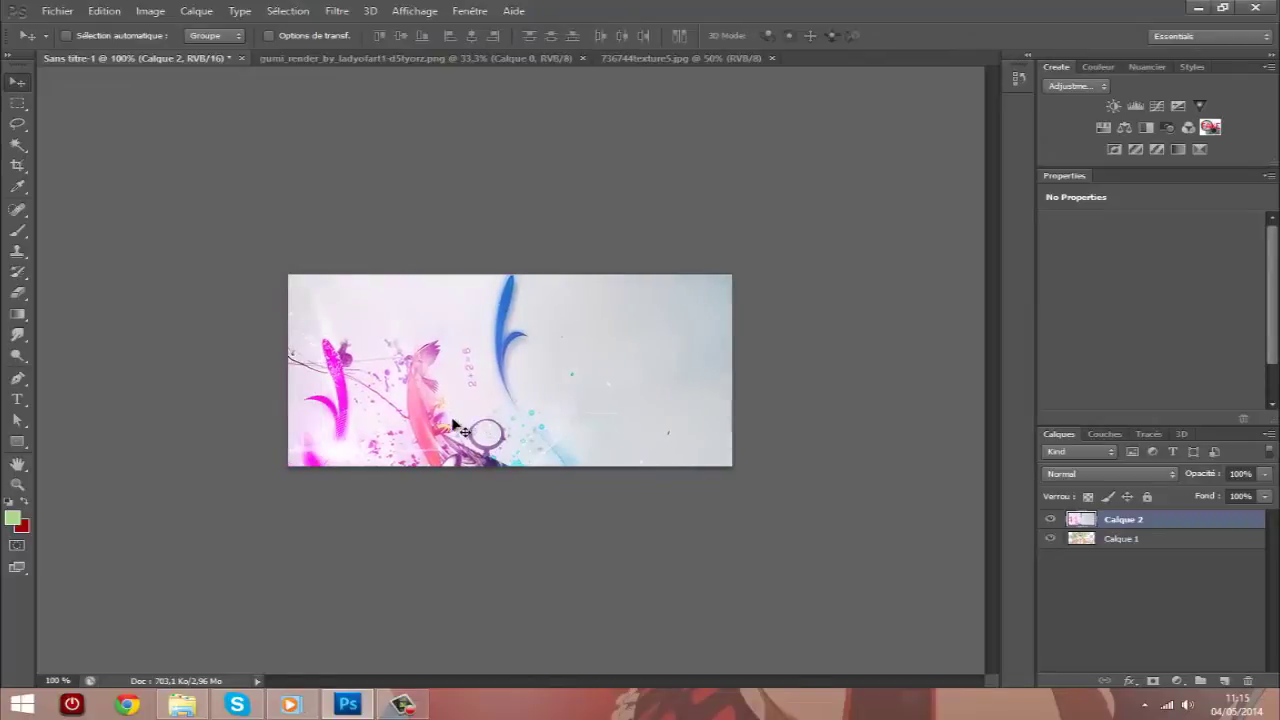
left_click_drag(1152, 524, 1157, 543)
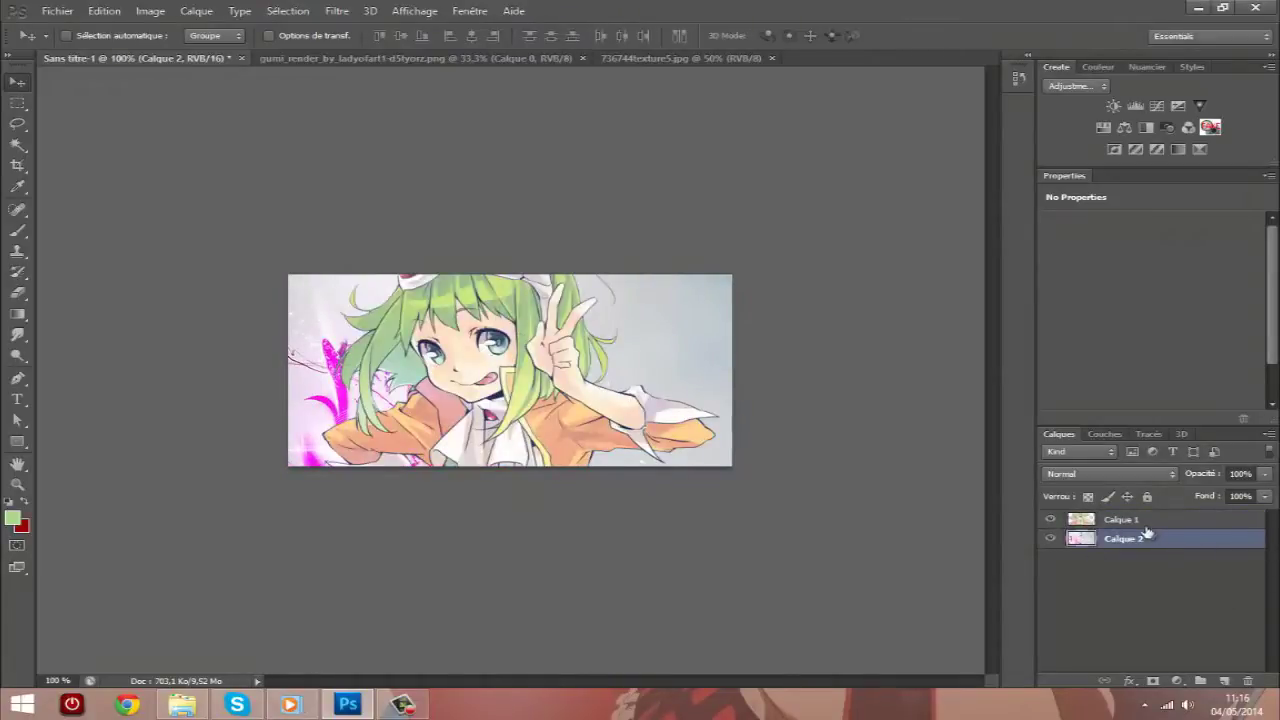
left_click_drag(340, 424, 325, 398)
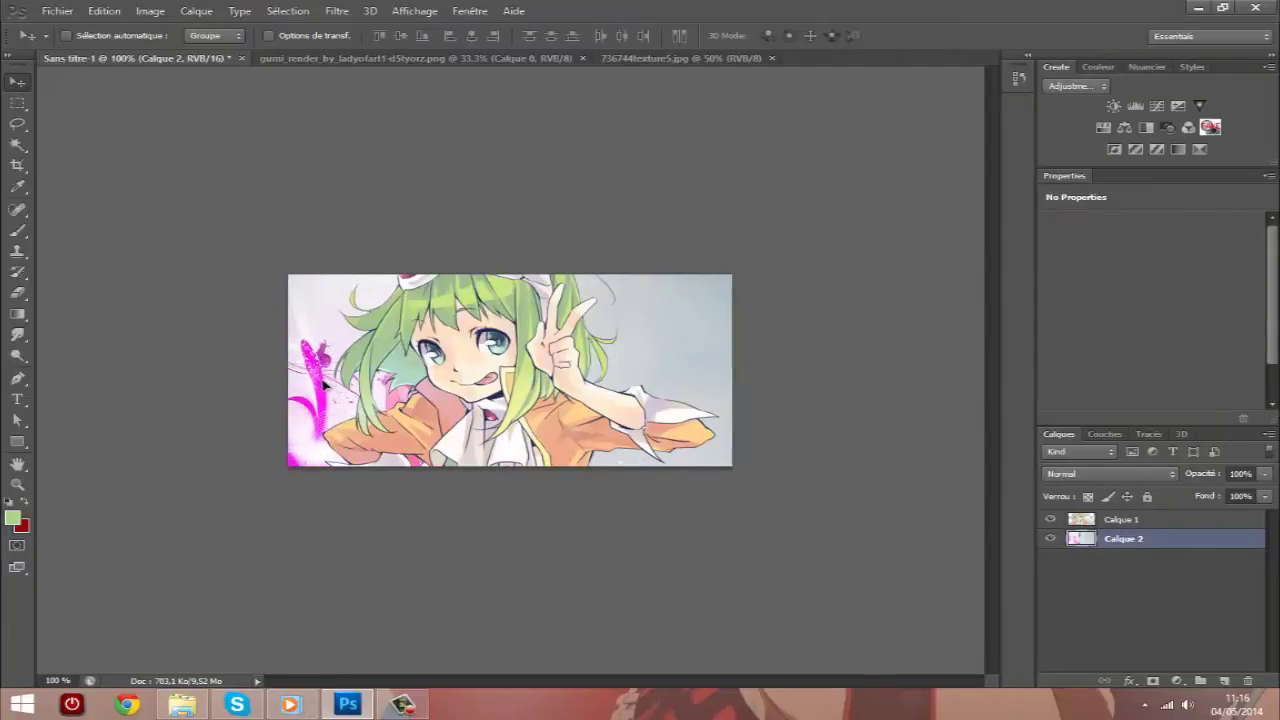
left_click_drag(324, 383, 330, 384)
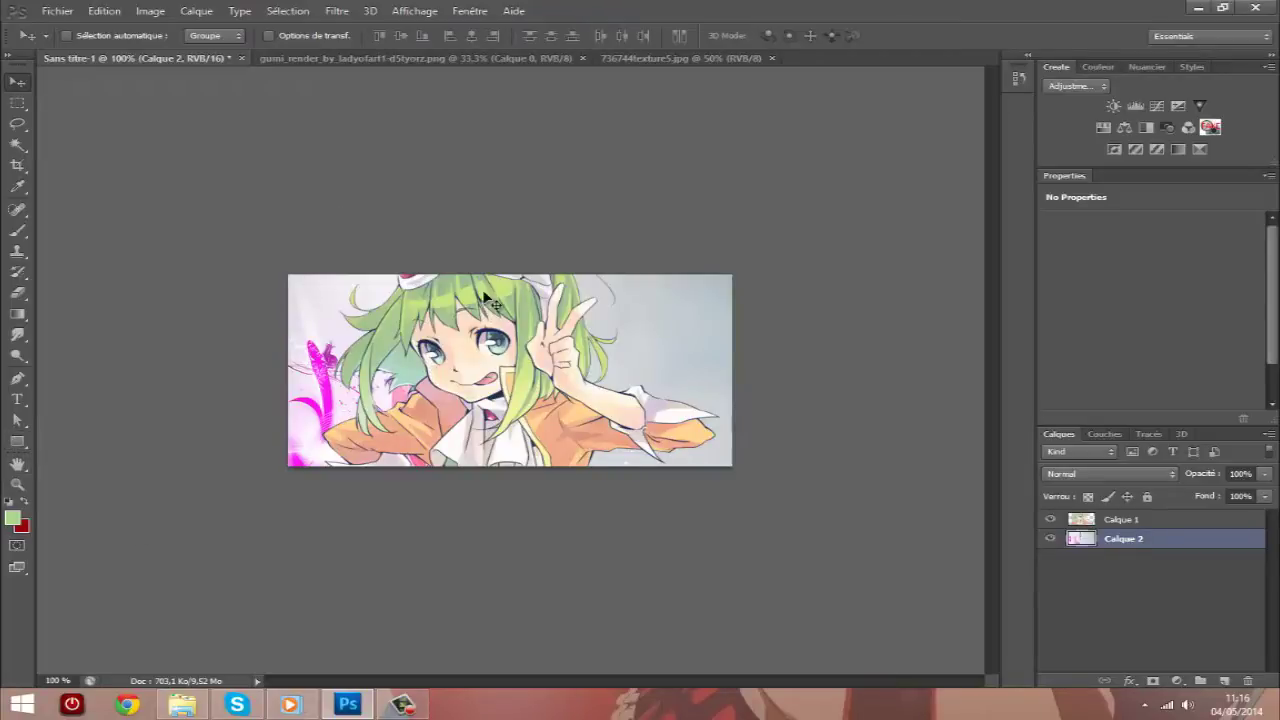
left_click(17, 188)
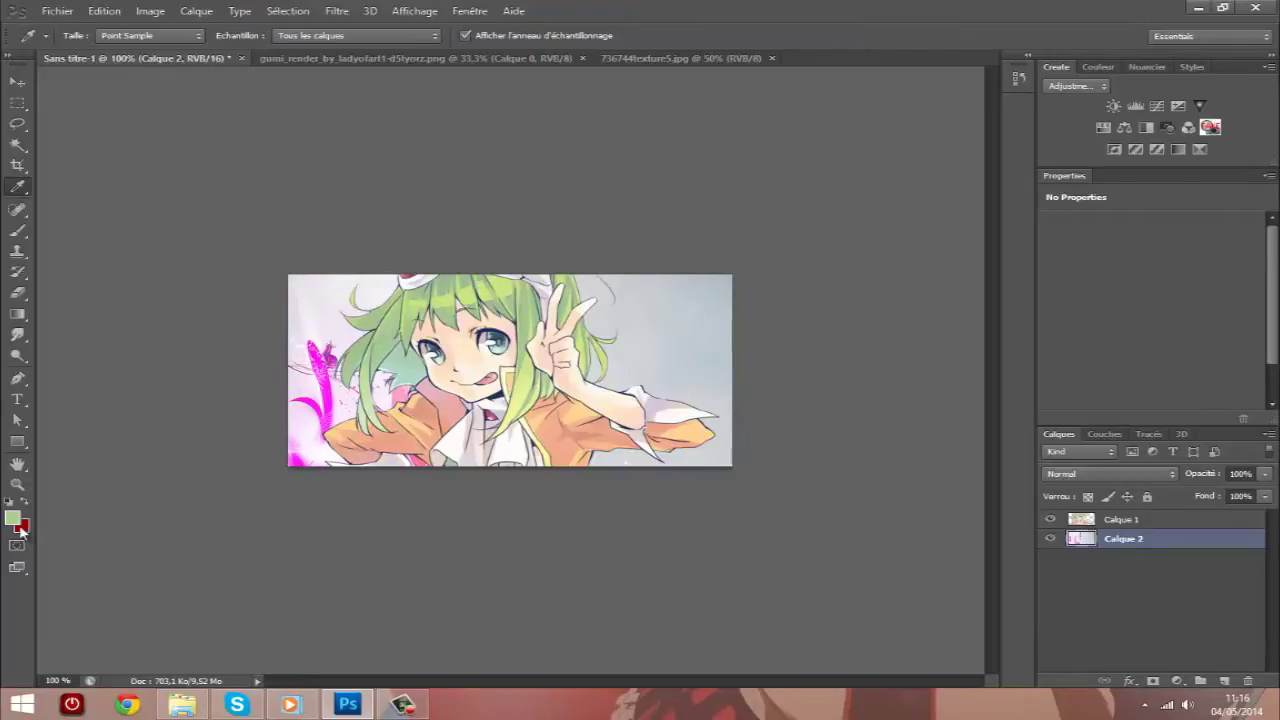
Draw a light-green rectangle Forme 1 over the whole banner in Teinte (Hue) blend mode.
left_click(16, 445)
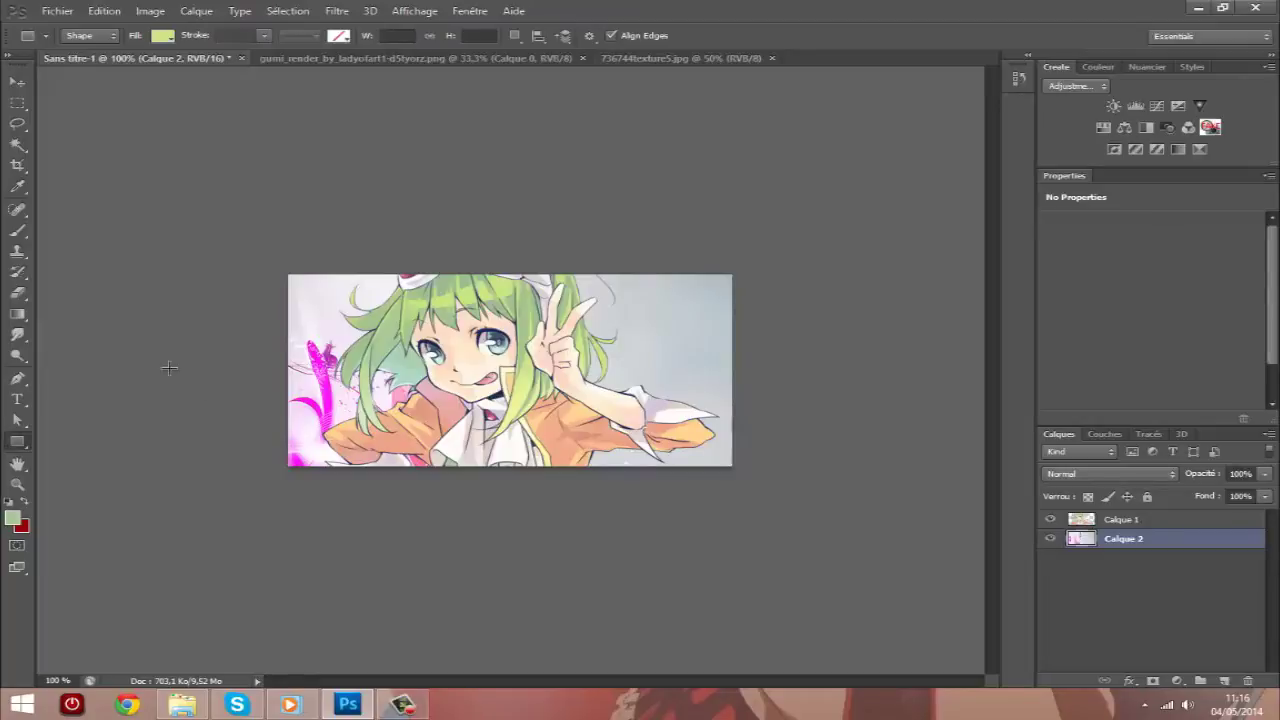
left_click(163, 36)
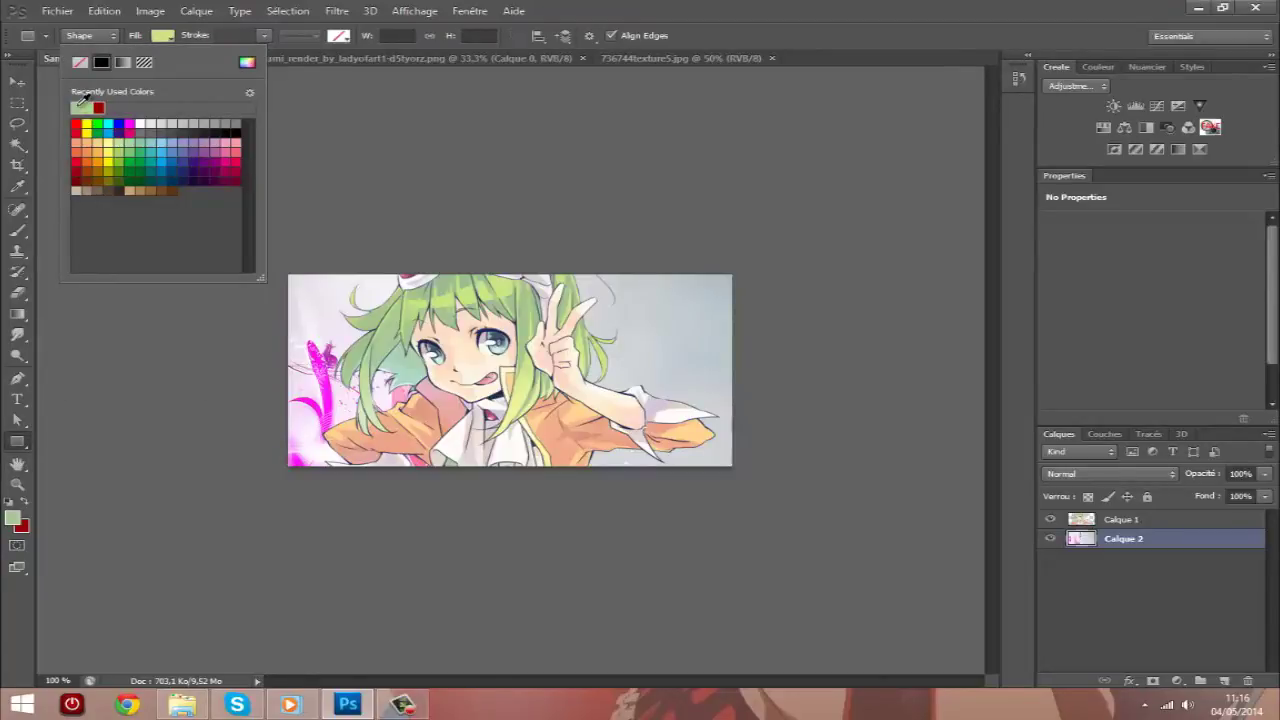
left_click(275, 240)
left_click_drag(275, 240, 812, 496)
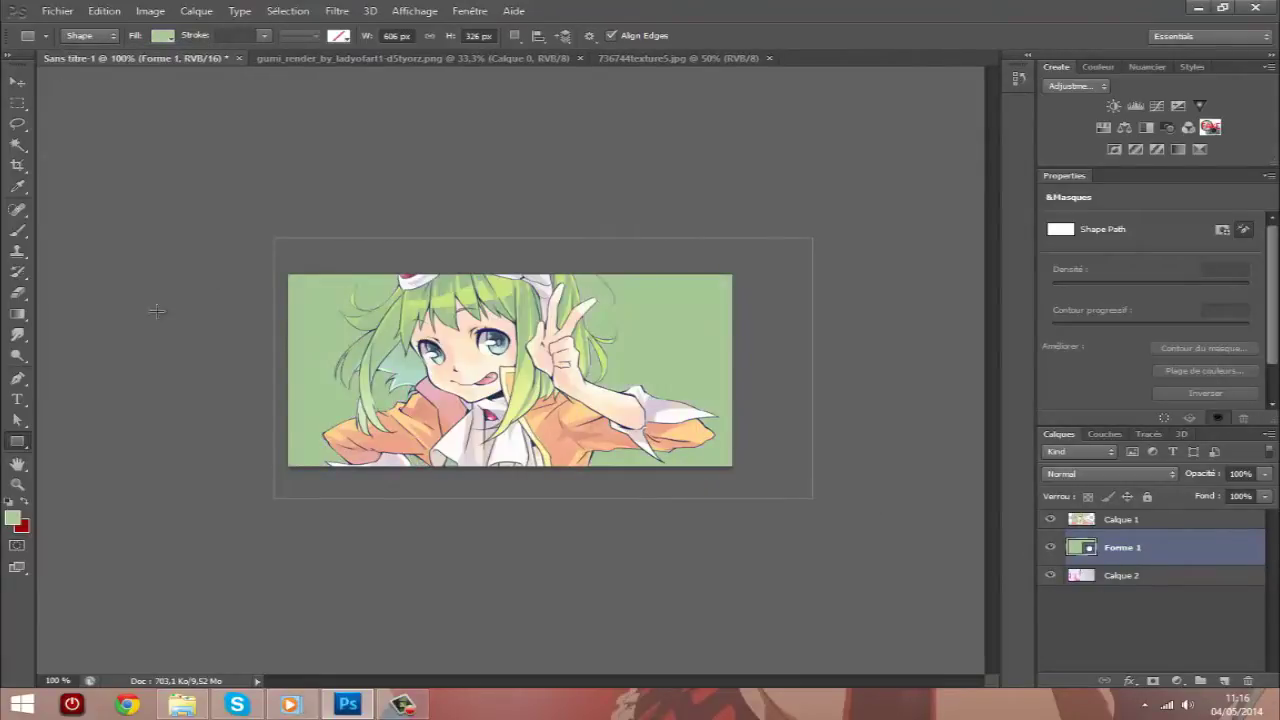
left_click(1090, 475)
left_click(1100, 415)
left_click(17, 81)
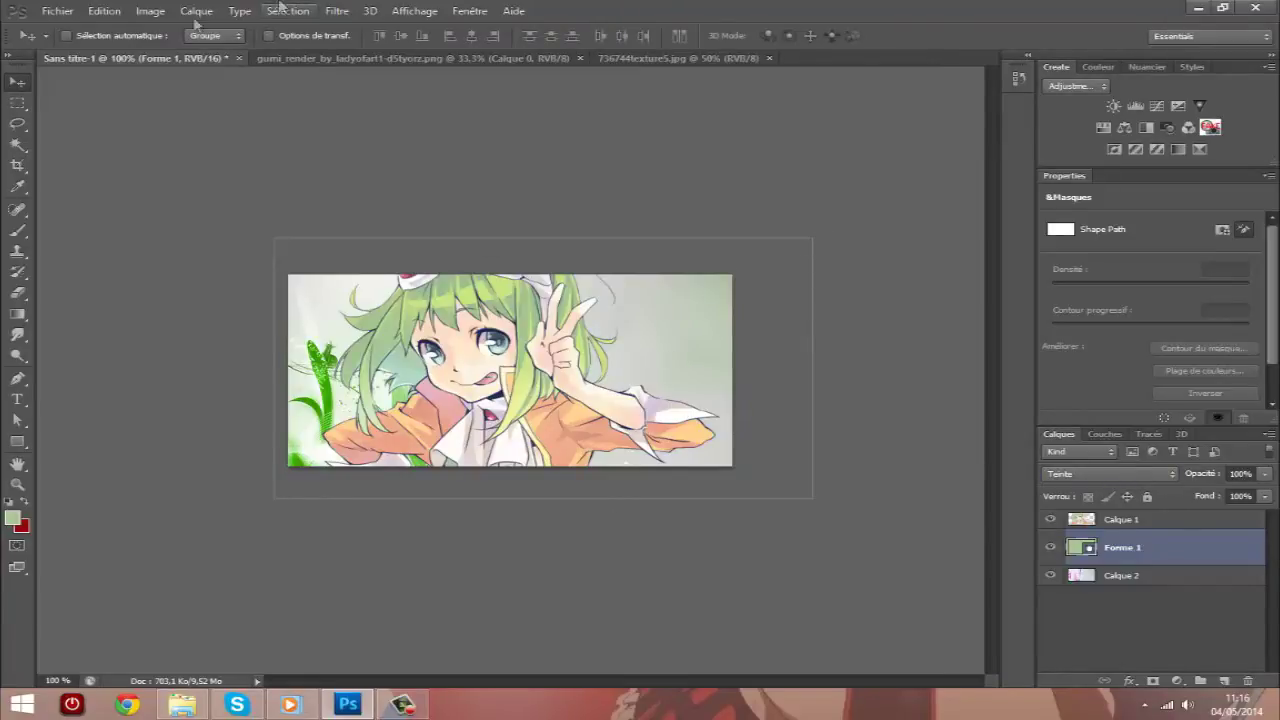
left_click(57, 11)
Bring up the Open dialog, glance at the banner behind it, and scroll the Pack GFX 3 thumbnails.
left_click(93, 47)
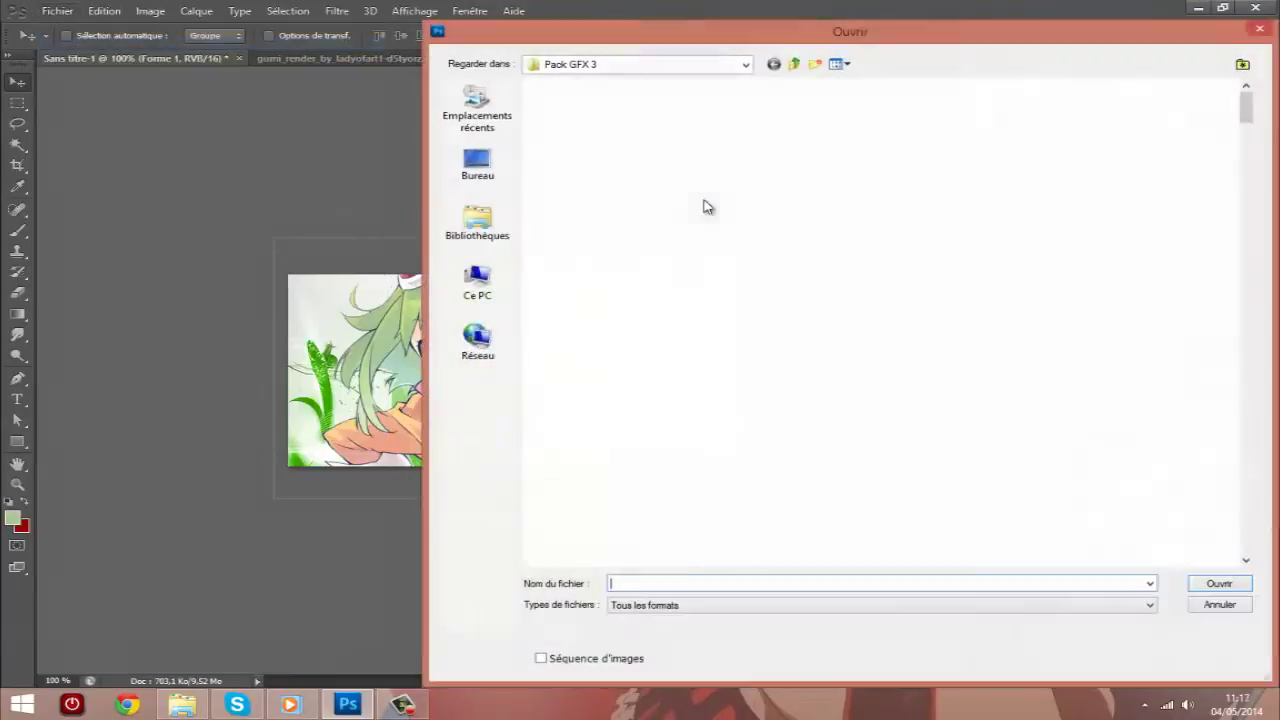
left_click_drag(1100, 31, 1142, 487)
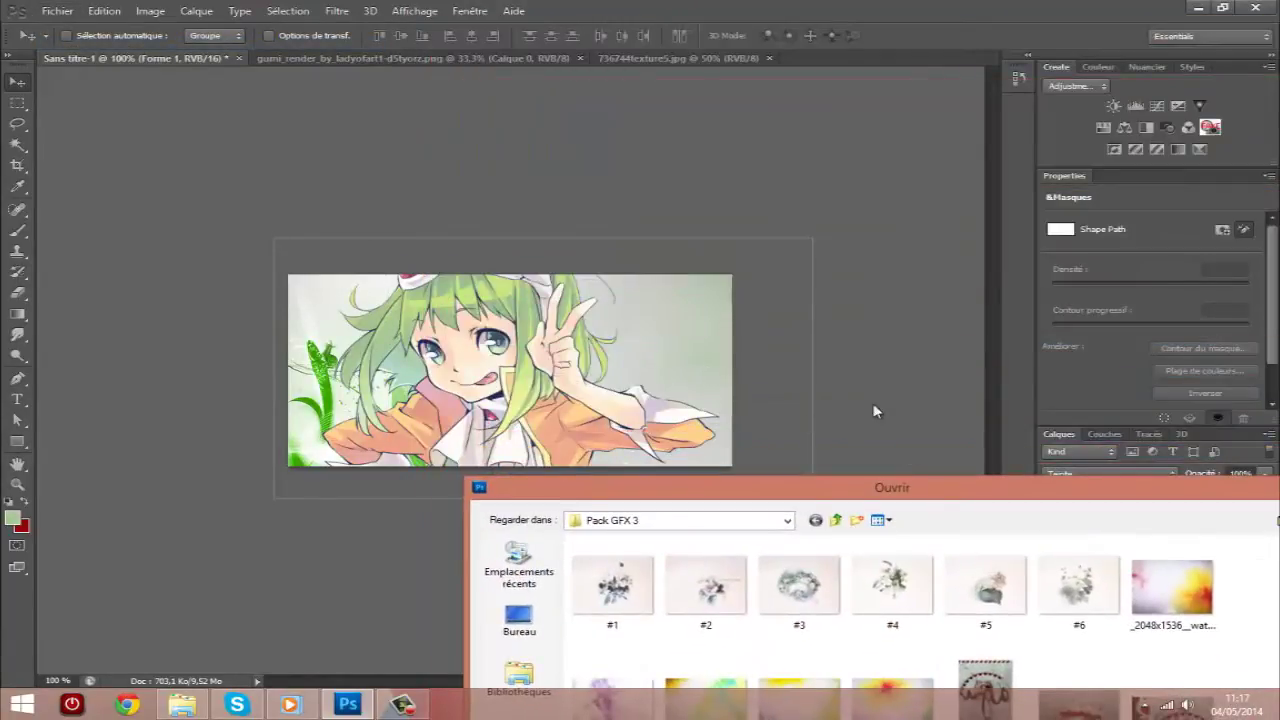
left_click_drag(937, 488, 880, 18)
mouse_move(1241, 106)
left_mouse_down()
mouse_move(1215, 242)
mouse_move(1238, 295)
left_mouse_up()
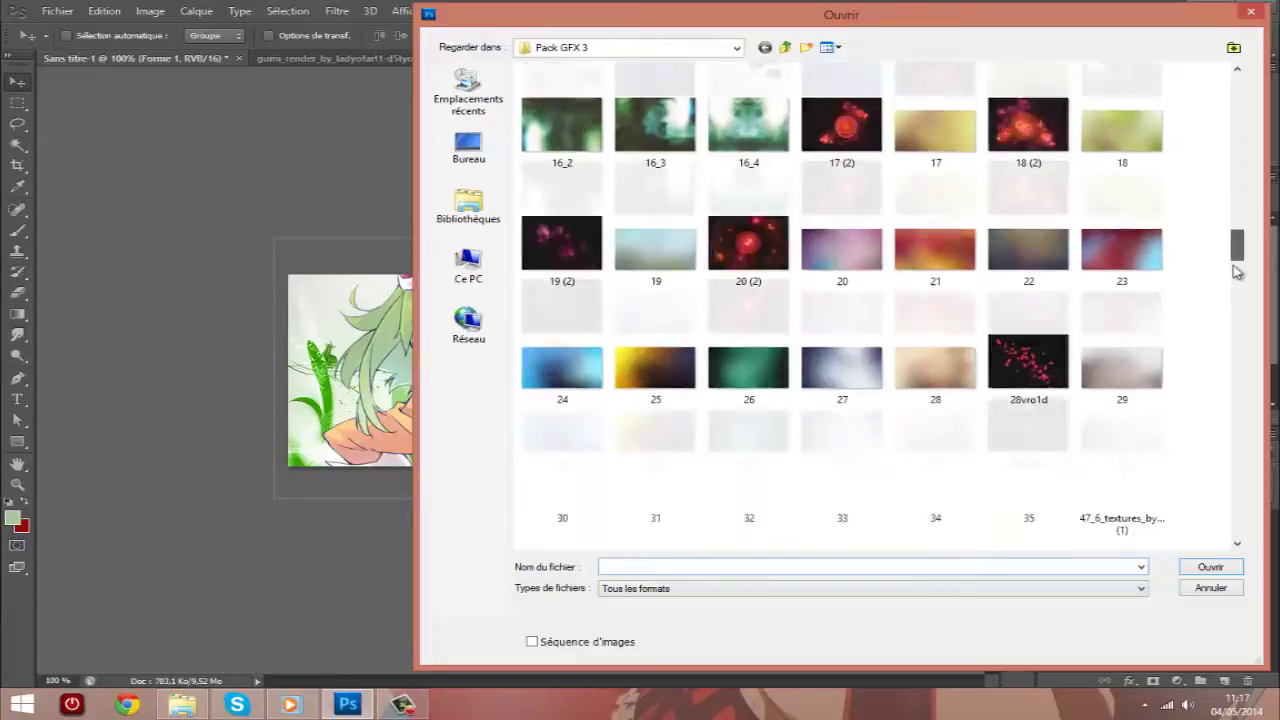
mouse_move(1240, 296)
left_mouse_down()
mouse_move(1257, 383)
mouse_move(1247, 441)
left_mouse_up()
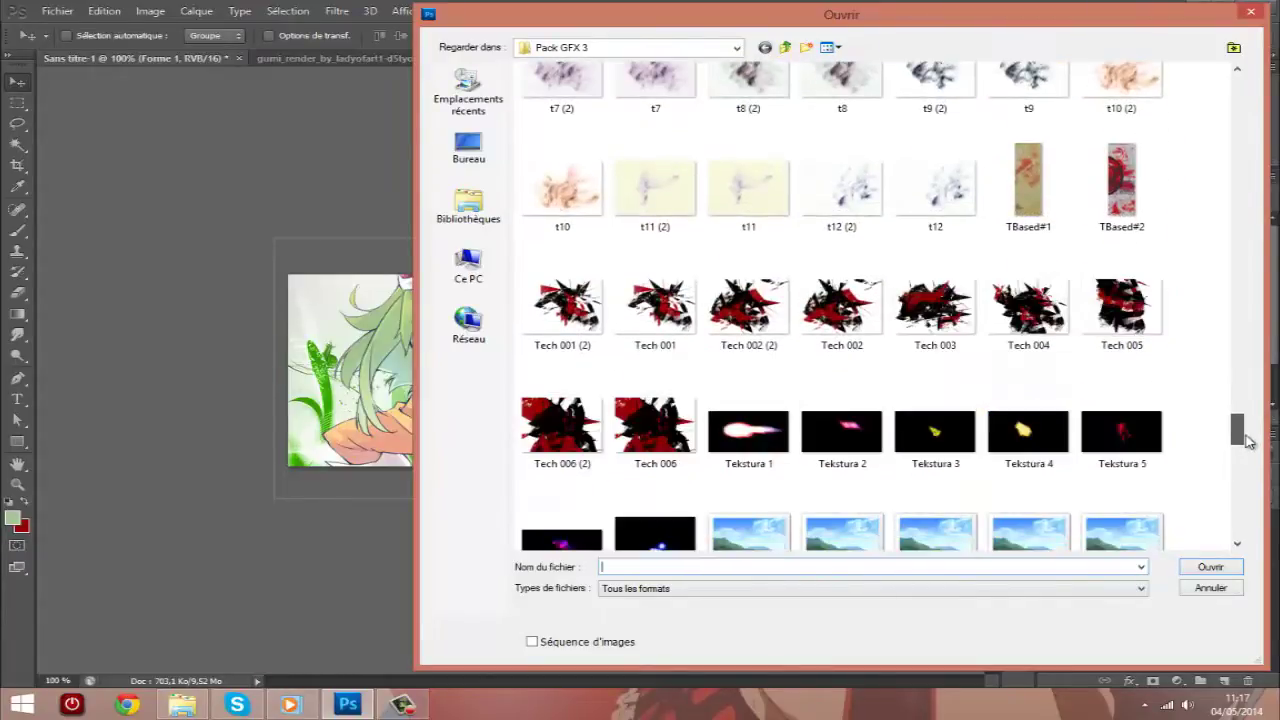
left_click_drag(1247, 441, 1235, 488)
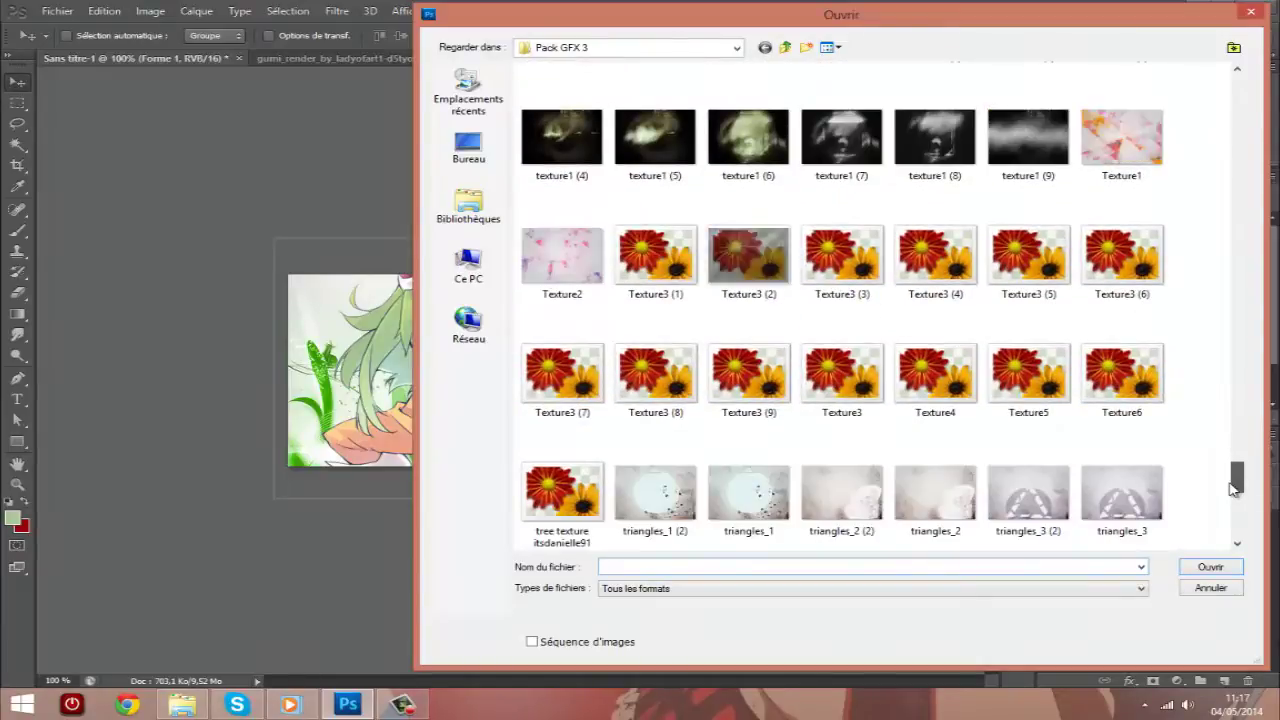
mouse_move(1233, 490)
left_mouse_down()
mouse_move(1233, 536)
mouse_move(1222, 105)
mouse_move(1220, 300)
mouse_move(1220, 287)
mouse_move(1185, 506)
mouse_move(1237, 520)
mouse_move(1240, 538)
left_mouse_up()
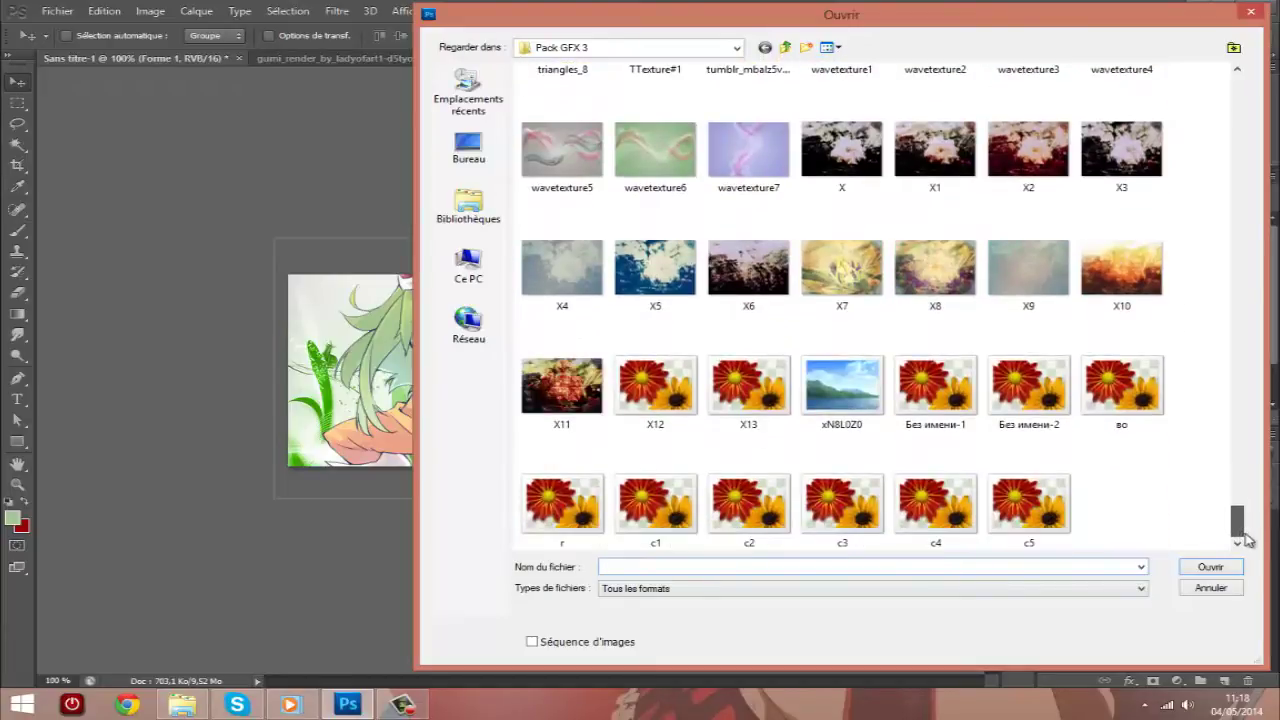
left_click_drag(1257, 540, 1279, 315)
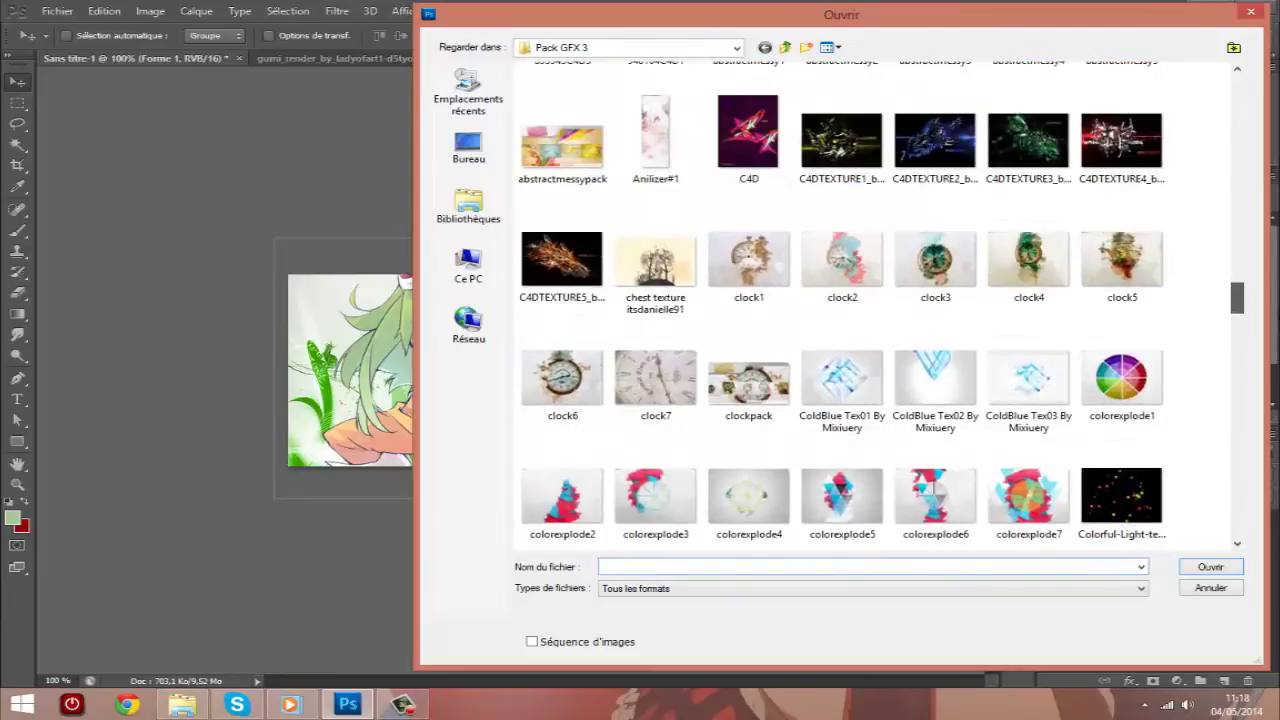
Scroll back up through the Pack GFX 3 texture thumbnails.
scroll(840, 300, "up", 2)
scroll(840, 300, "up", 3)
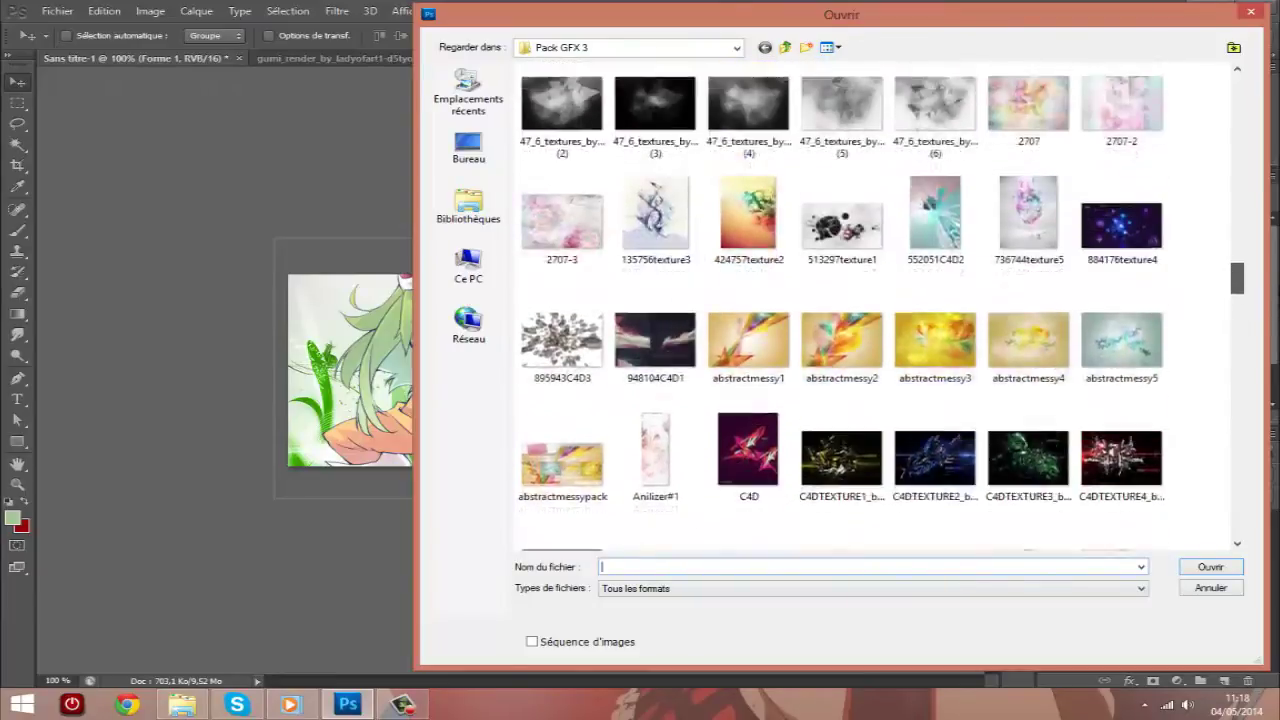
scroll(880, 300, "up", 1)
scroll(880, 300, "up", 3)
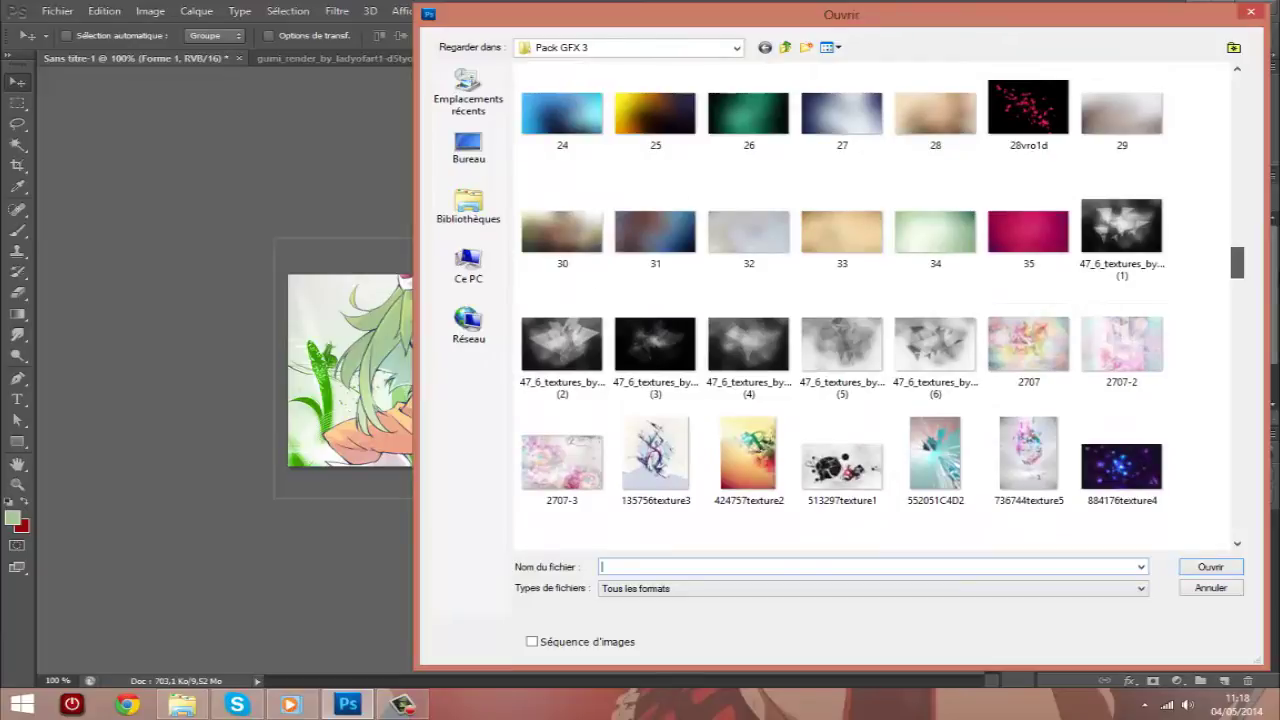
scroll(880, 300, "up", 1)
scroll(880, 300, "up", 2)
scroll(880, 300, "up", 1)
scroll(880, 300, "up", 2)
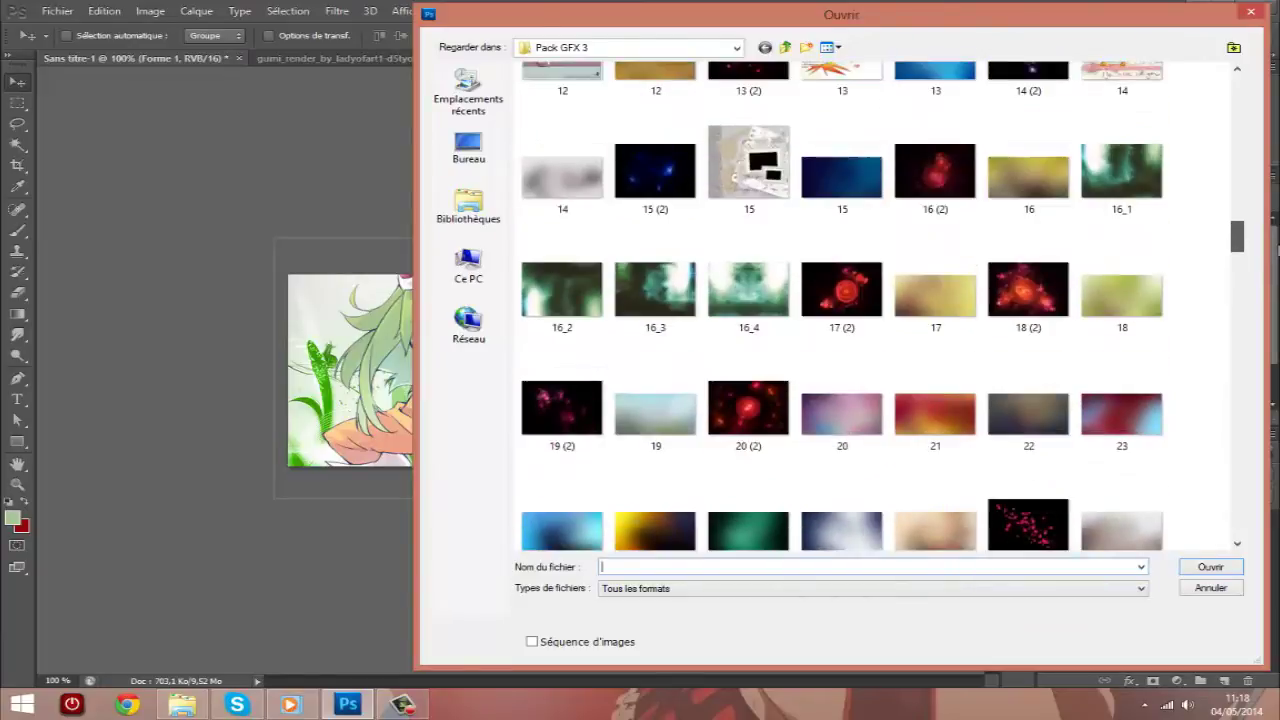
scroll(880, 300, "up", 1)
scroll(880, 300, "up", 2)
scroll(880, 300, "up", 1)
scroll(880, 300, "up", 1)
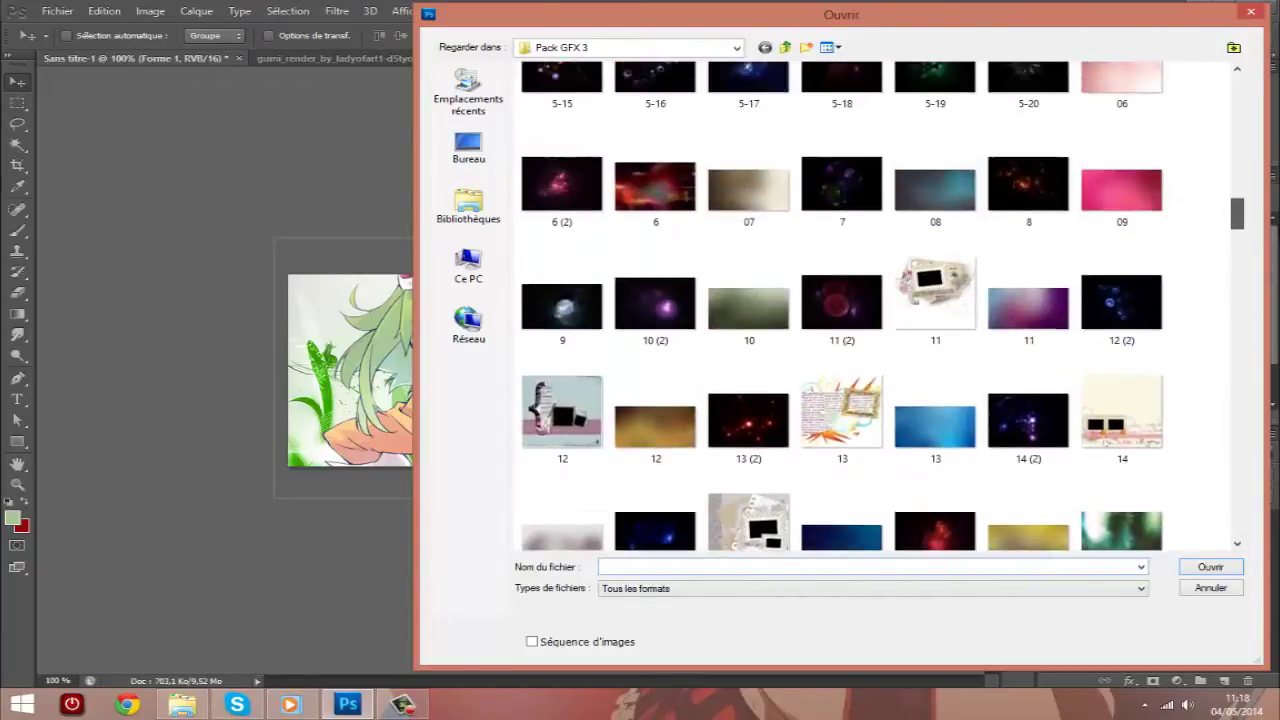
scroll(880, 300, "up", 2)
left_click_drag(1277, 215, 1256, 125)
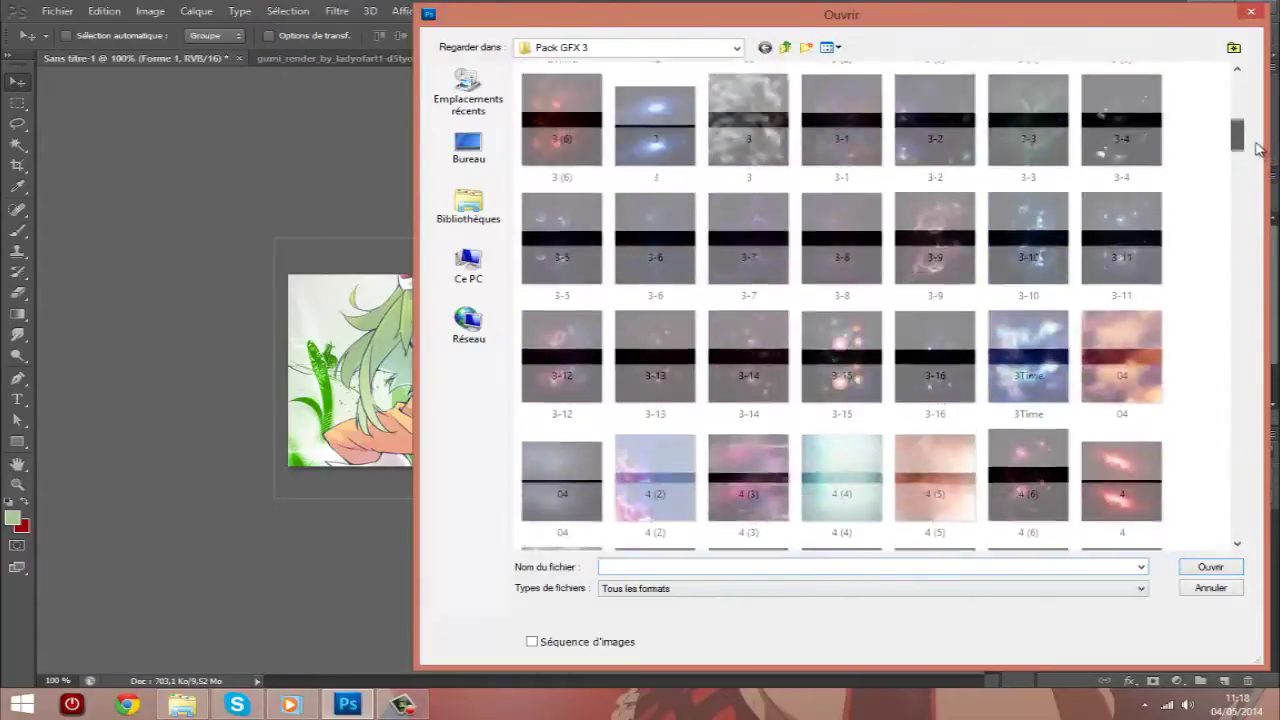
left_click_drag(1256, 122, 1260, 135)
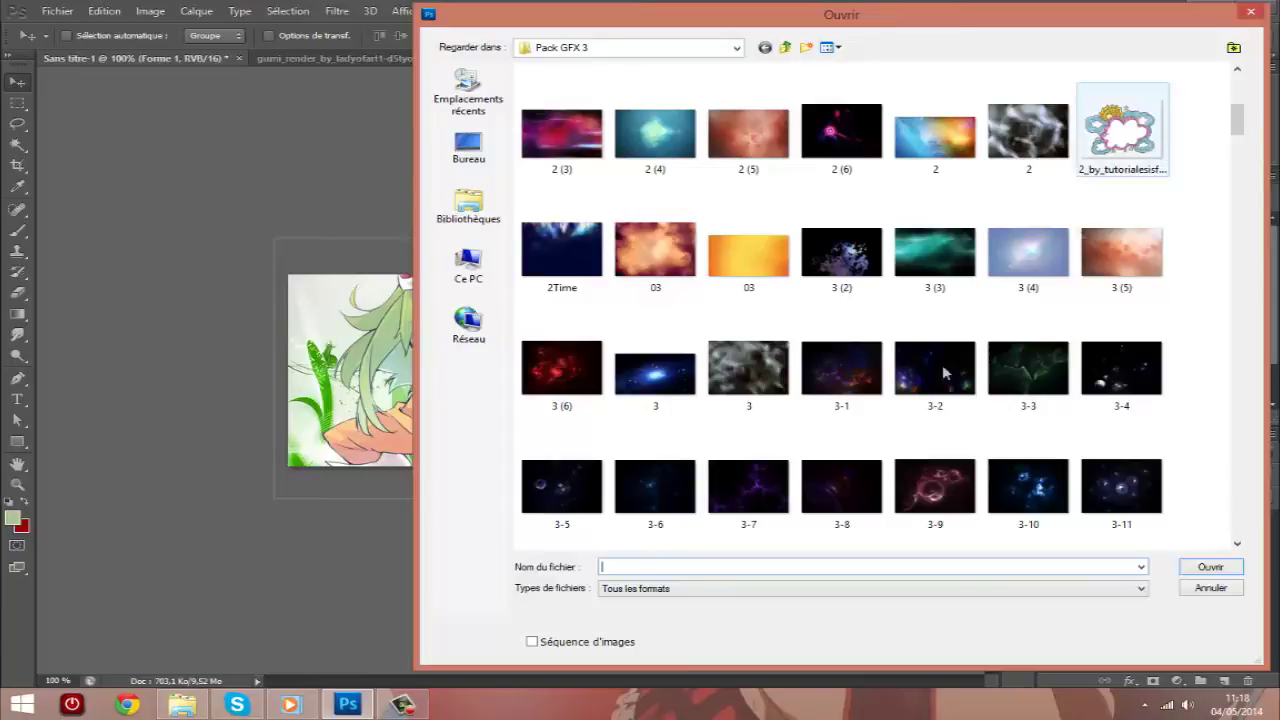
Select the abstractmessy5 texture in the Pack GFX 3 list.
left_click(403, 704)
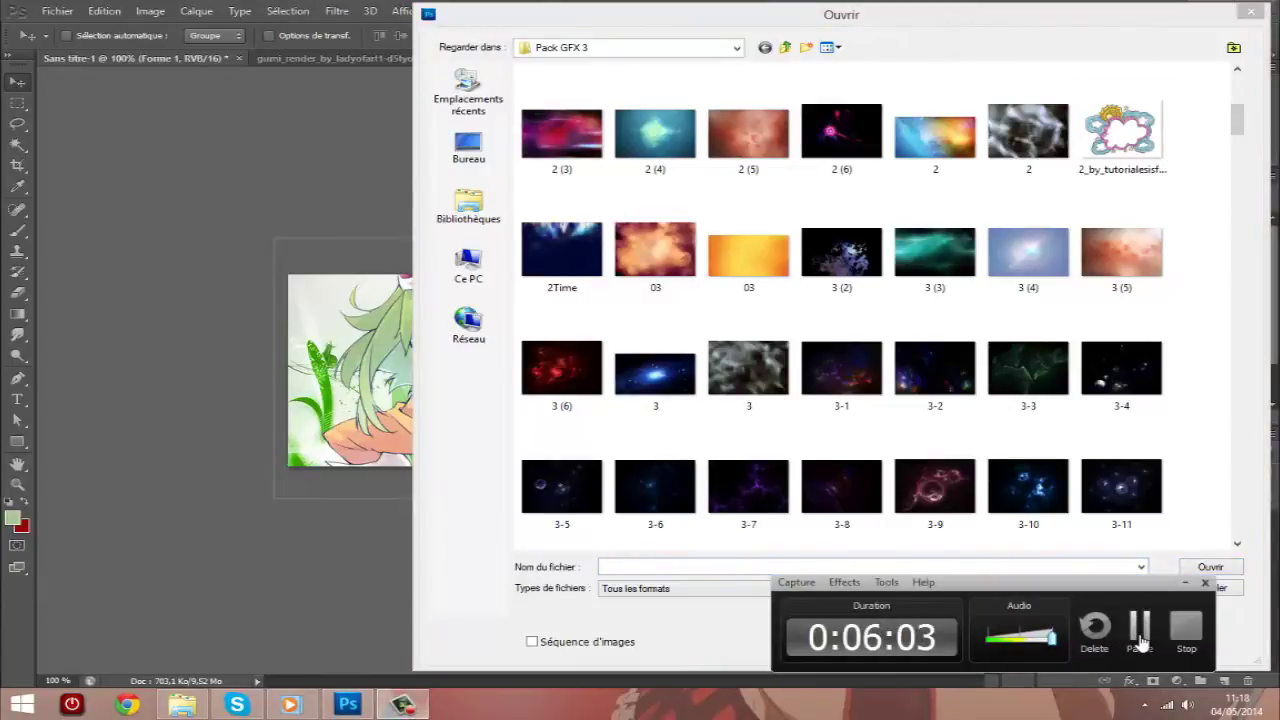
scroll(1120, 380, "down", 10)
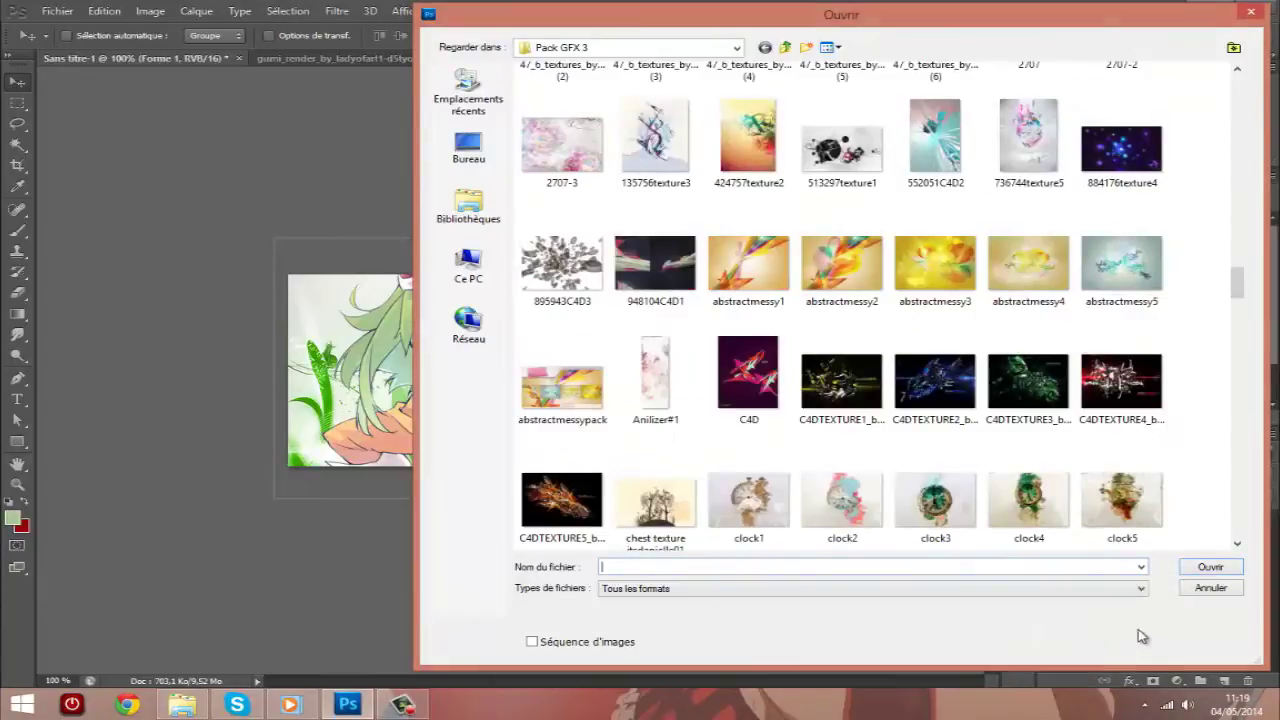
left_click(1135, 277)
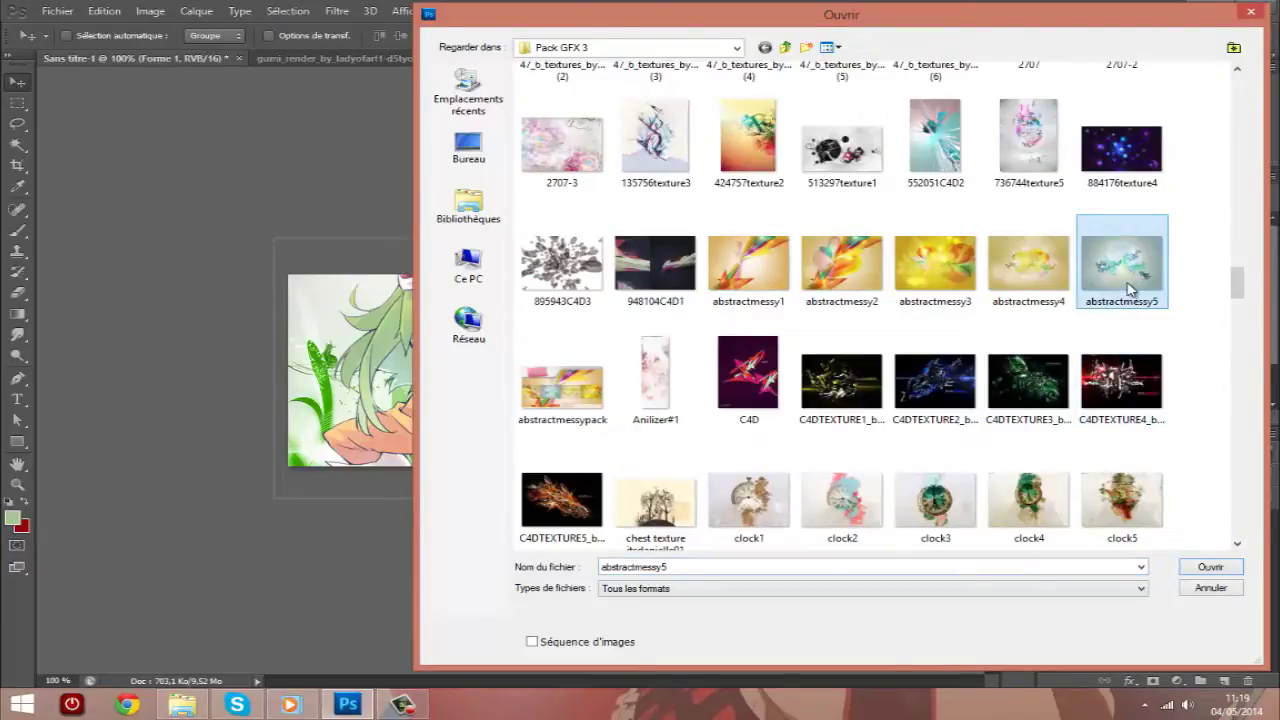
key("Escape")
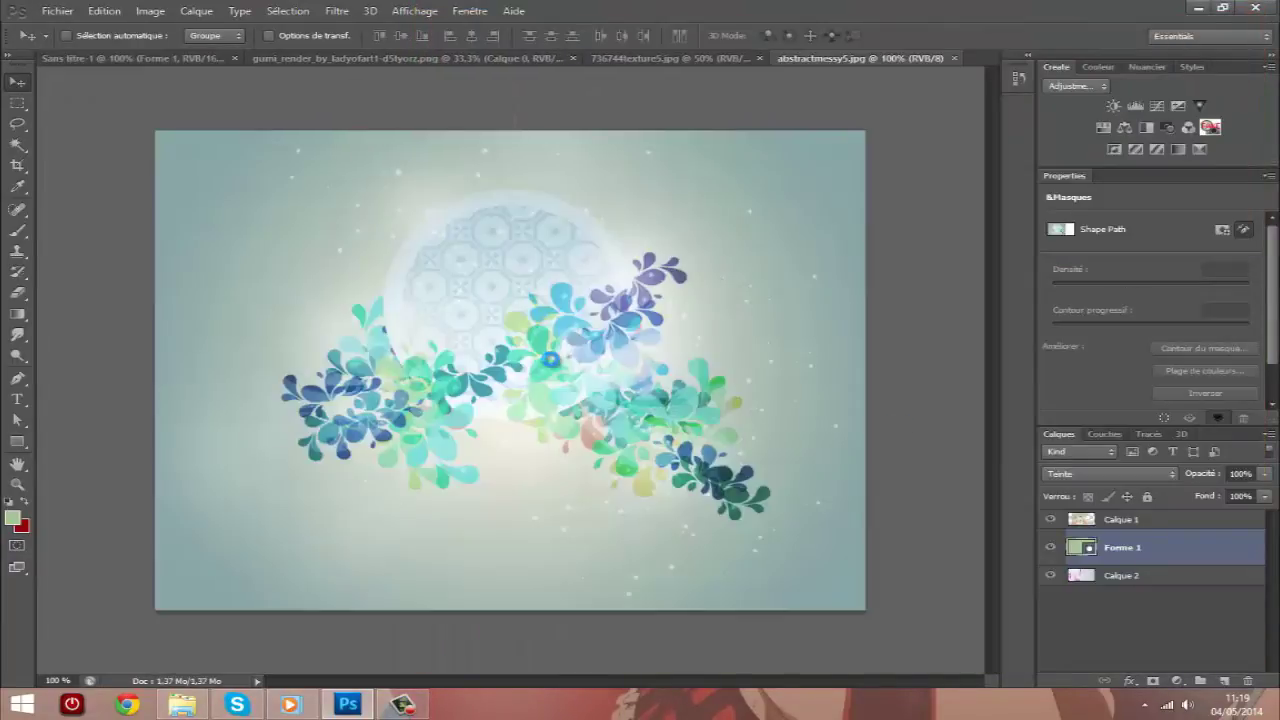
Paste the abstractmessy5 texture into the banner and place it on the right side.
key("ctrl+a")
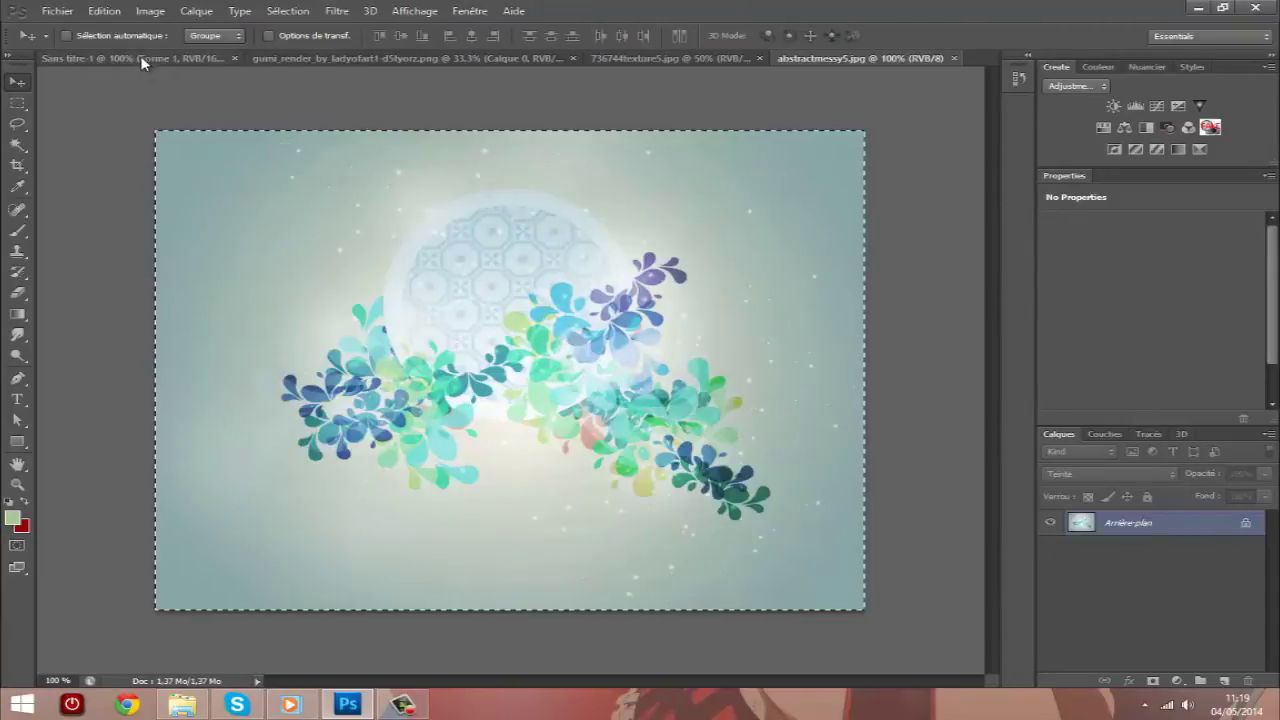
left_click(140, 58)
key("ctrl+v")
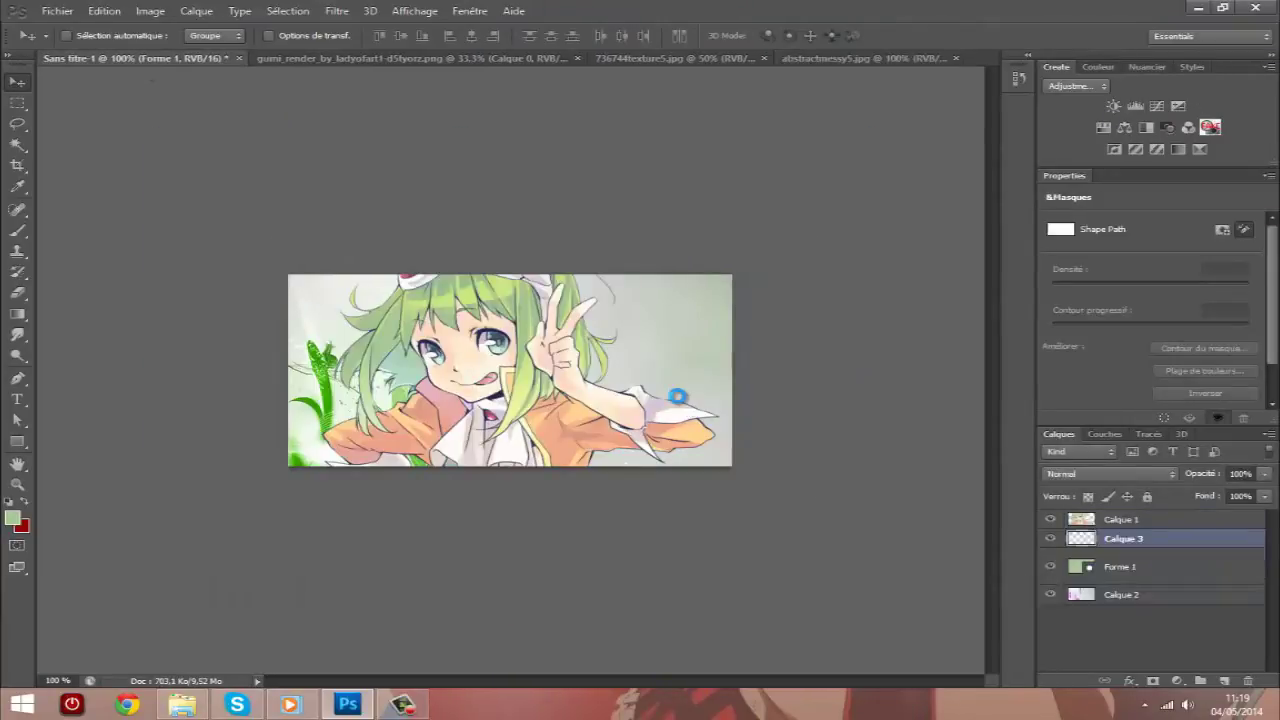
mouse_move(719, 260)
left_mouse_down()
mouse_move(672, 374)
mouse_move(727, 356)
left_mouse_up()
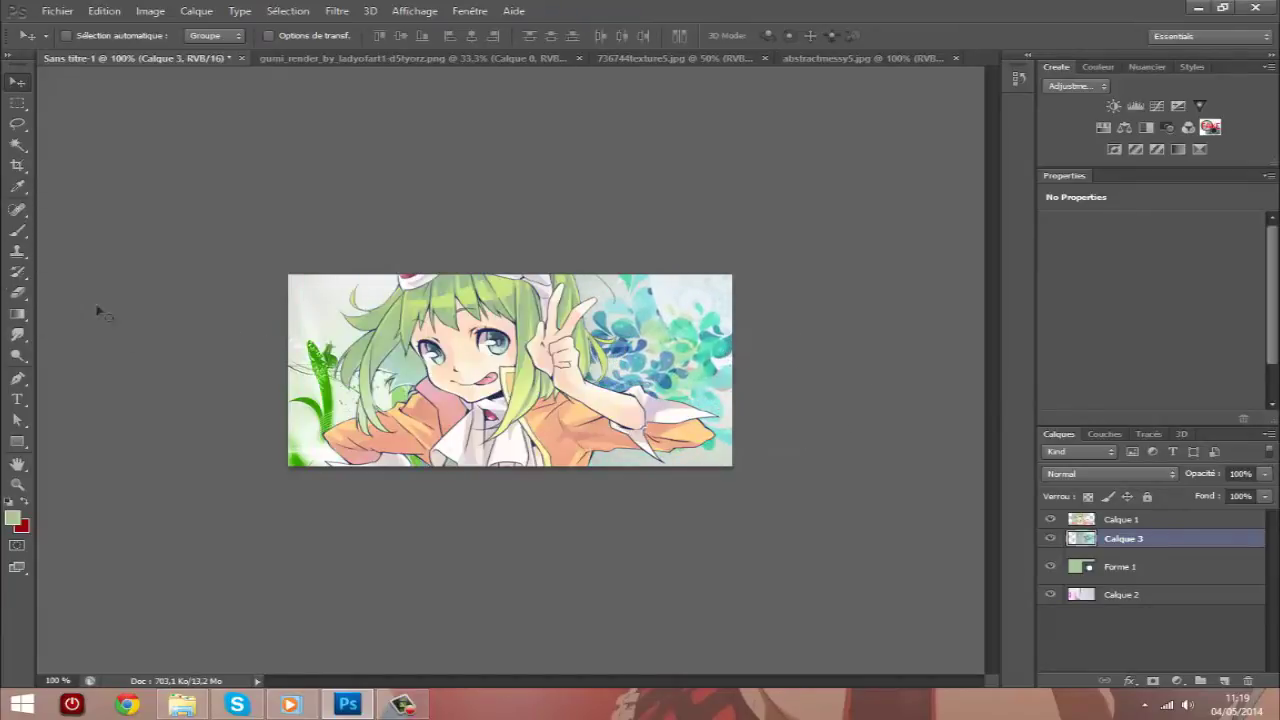
Erase the texture off the character and move Calque 3 beneath Forme 1.
left_click(18, 292)
mouse_move(340, 360)
left_mouse_down()
mouse_move(420, 407)
mouse_move(465, 372)
mouse_move(430, 400)
left_mouse_up()
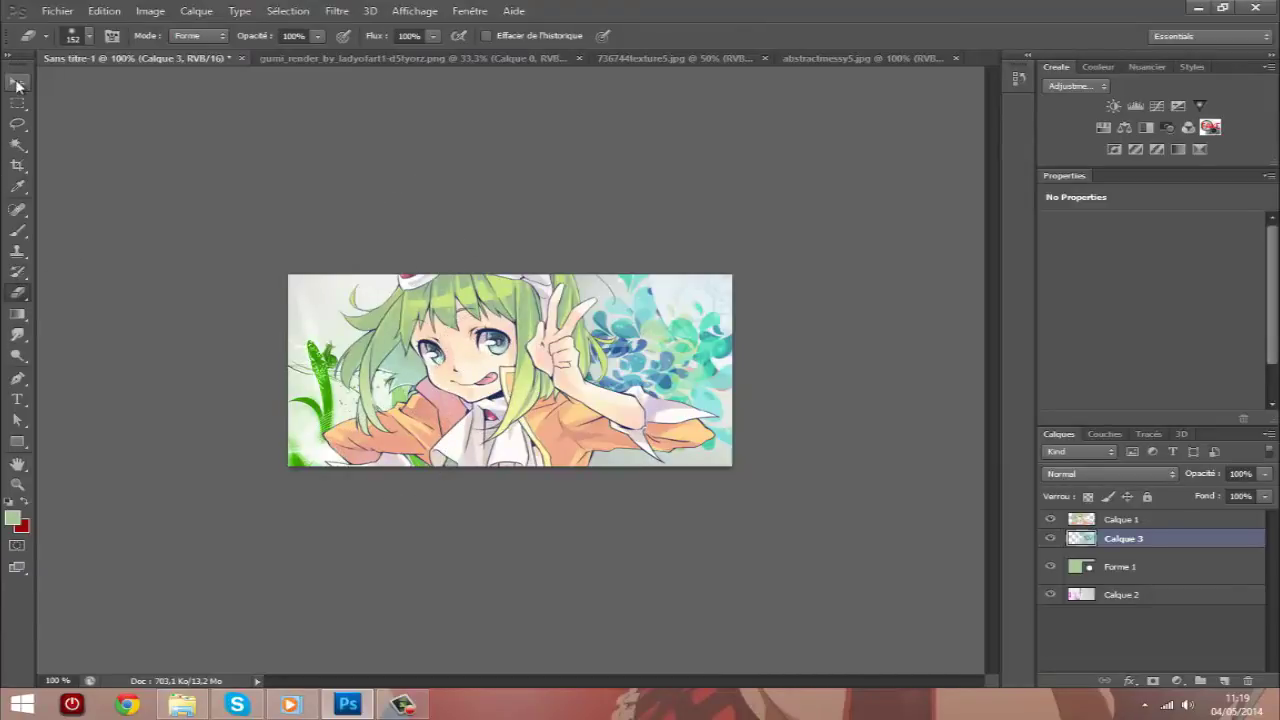
left_click(18, 81)
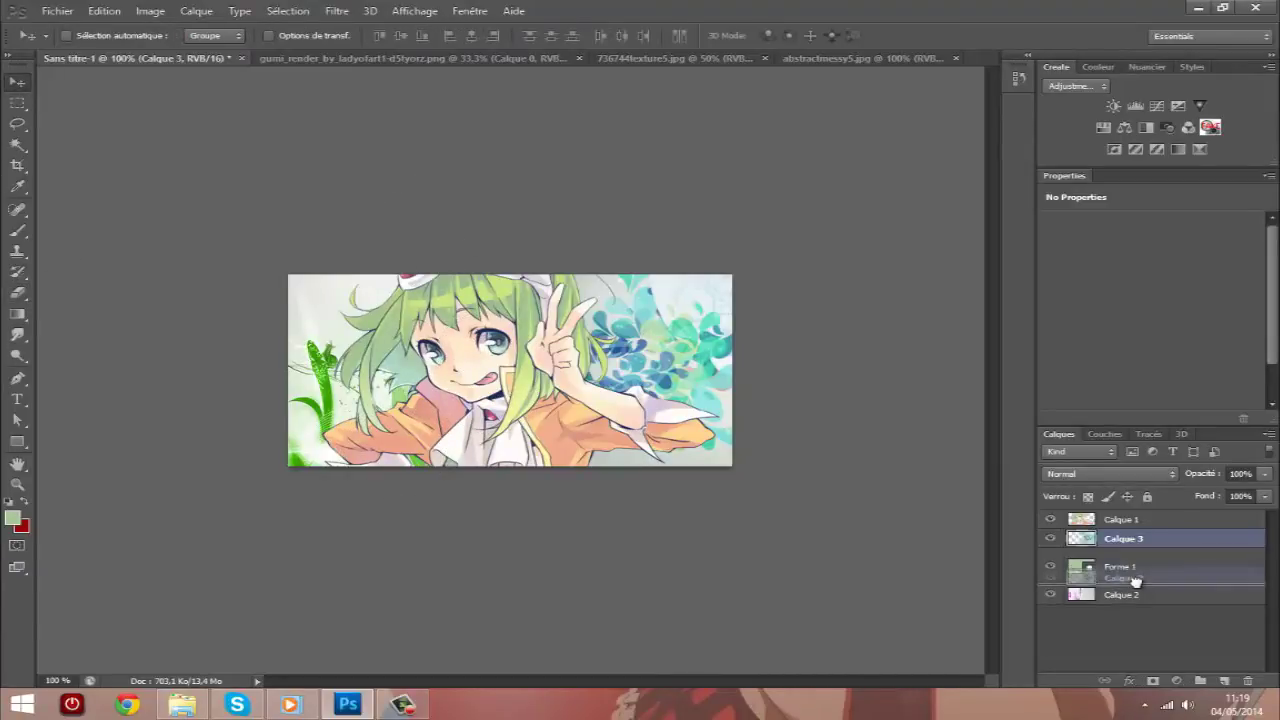
left_click_drag(1133, 565, 1130, 580)
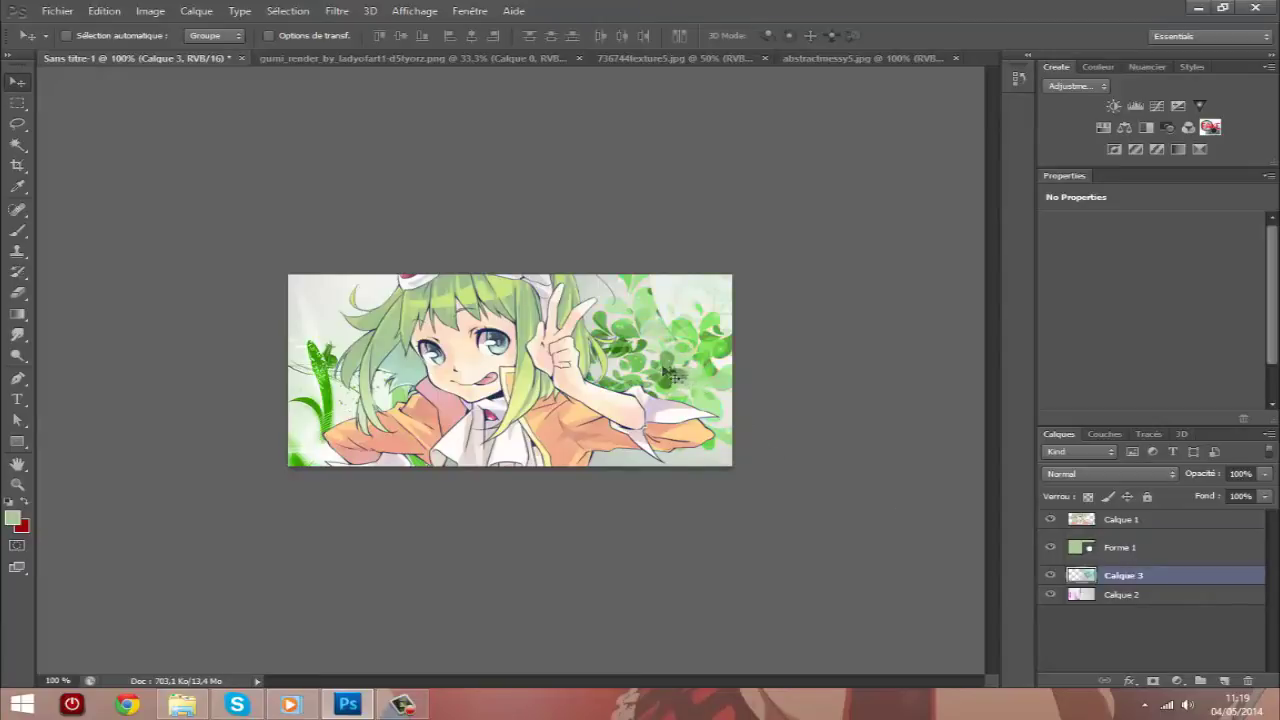
mouse_move(662, 368)
left_mouse_down()
mouse_move(712, 392)
mouse_move(705, 400)
left_mouse_up()
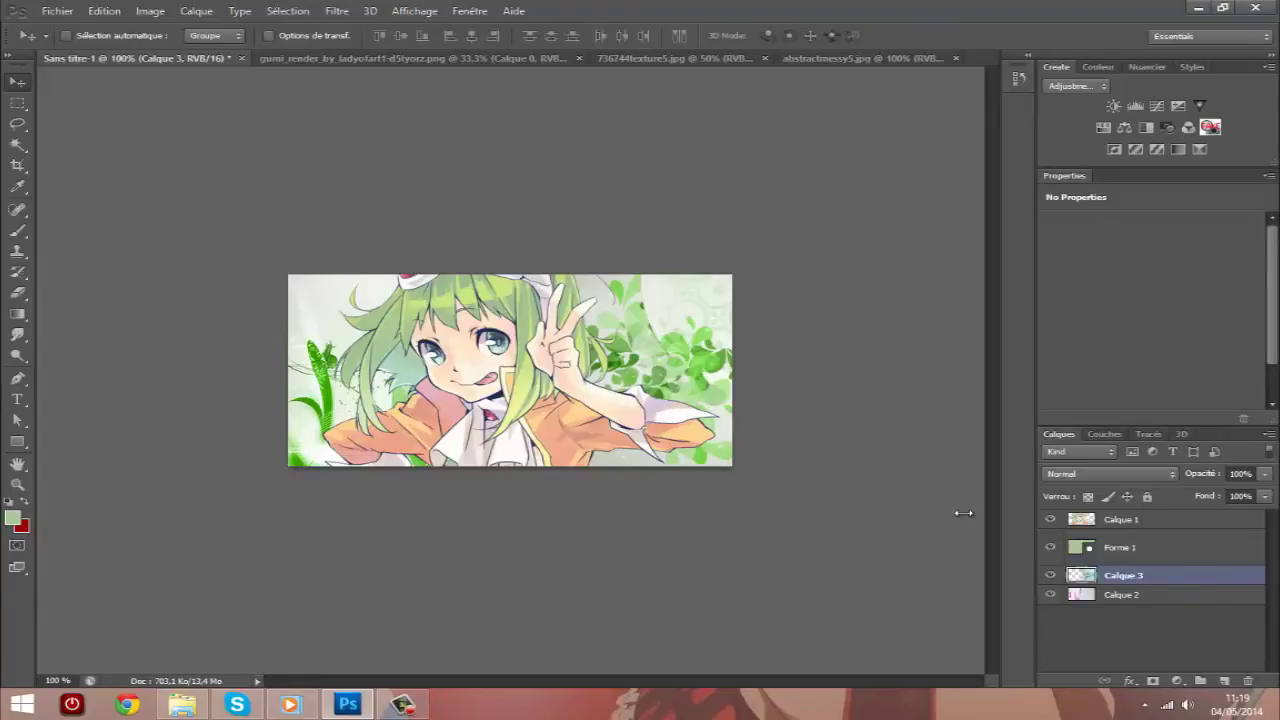
left_click(1170, 527)
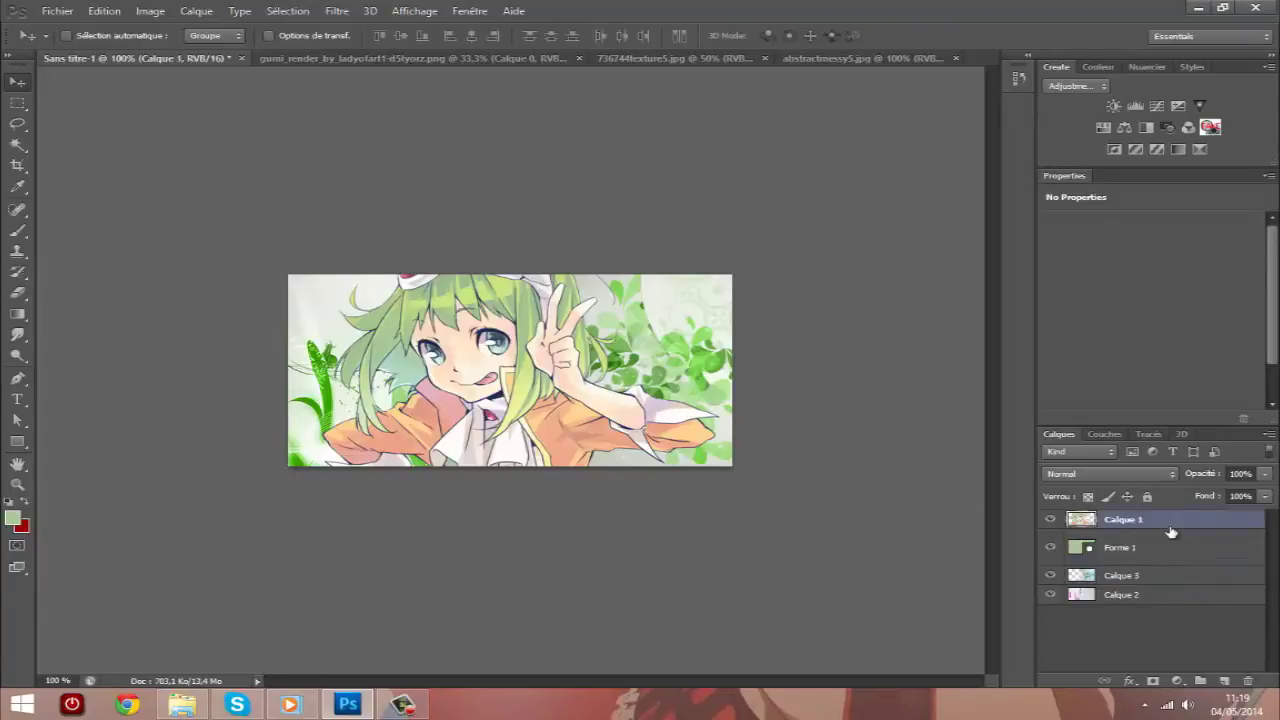
Duplicate Calque 1 as Calque 1 copie and go back to the original Calque 1.
key("ctrl+j")
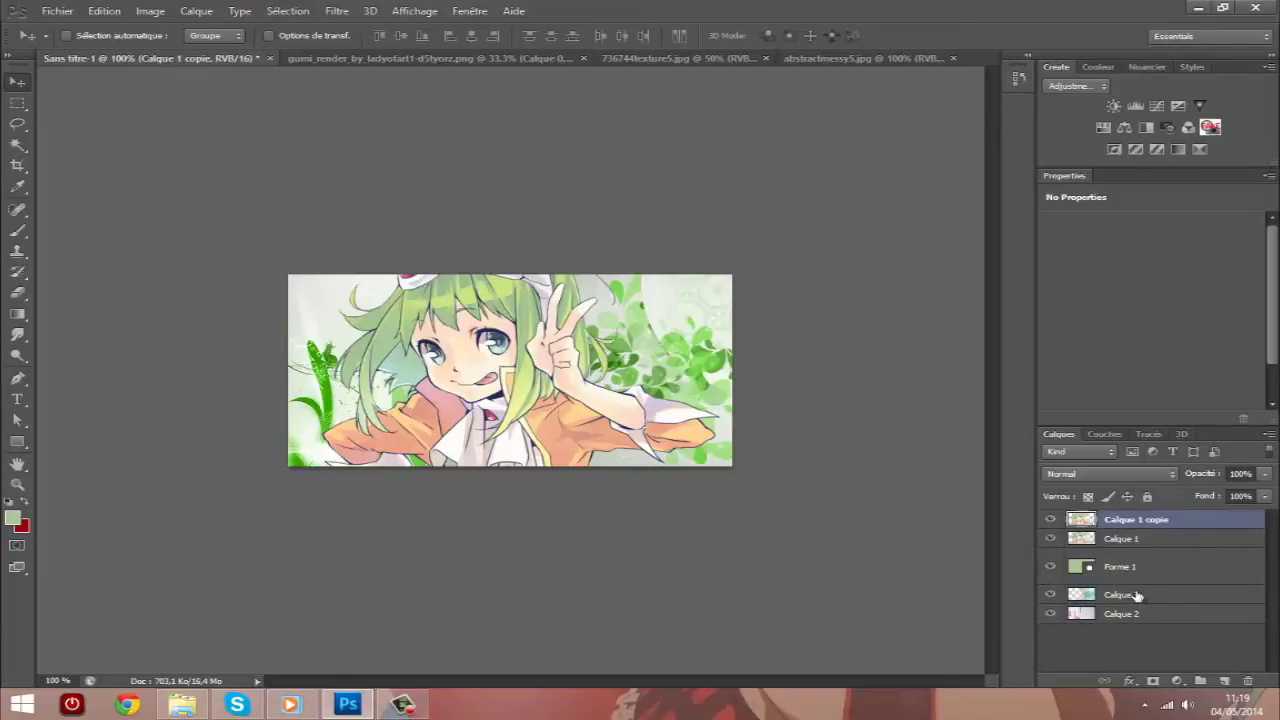
left_click(1133, 541)
key("ctrl+u")
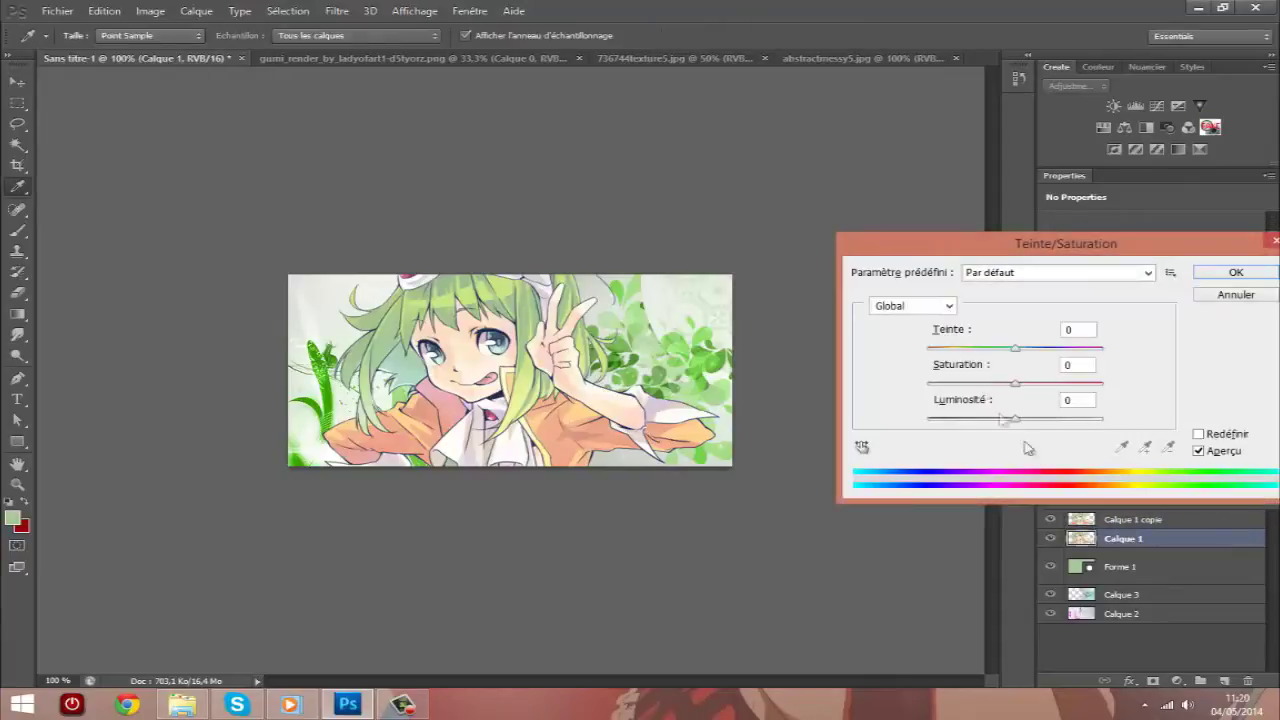
left_click(1236, 294)
key("ctrl+u")
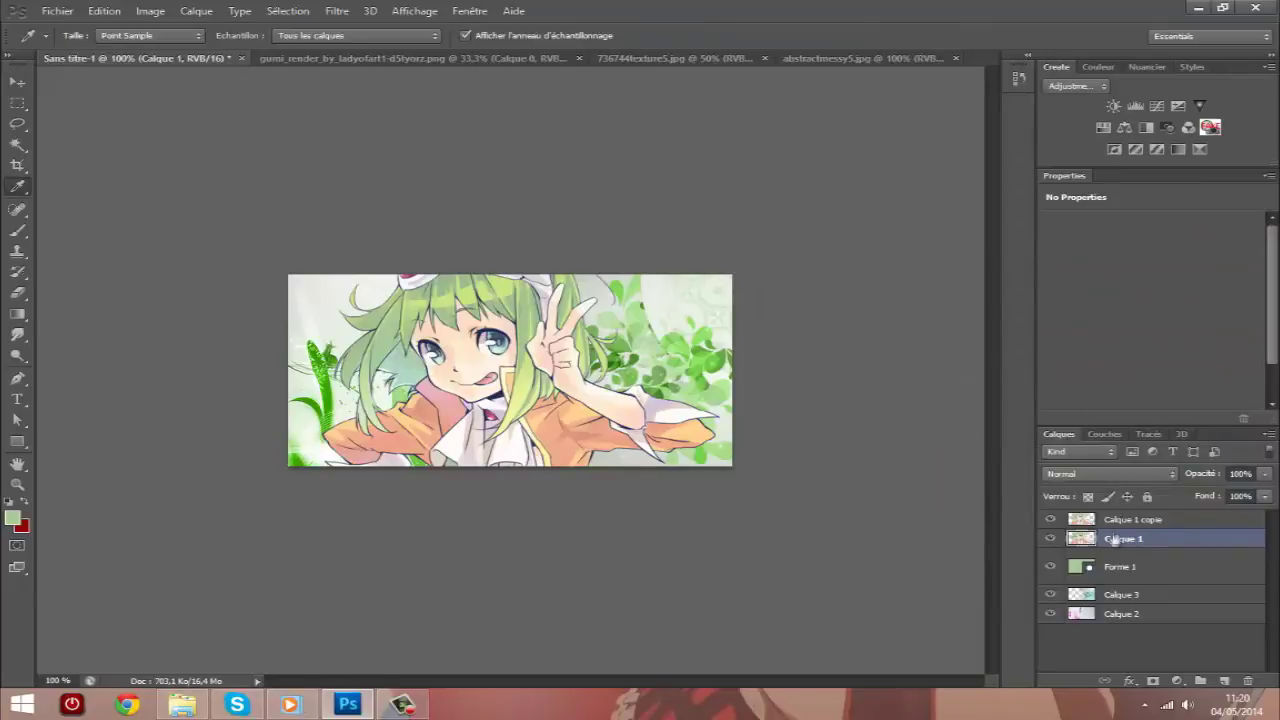
key("Escape")
right_click(1153, 536)
left_click(1071, 154)
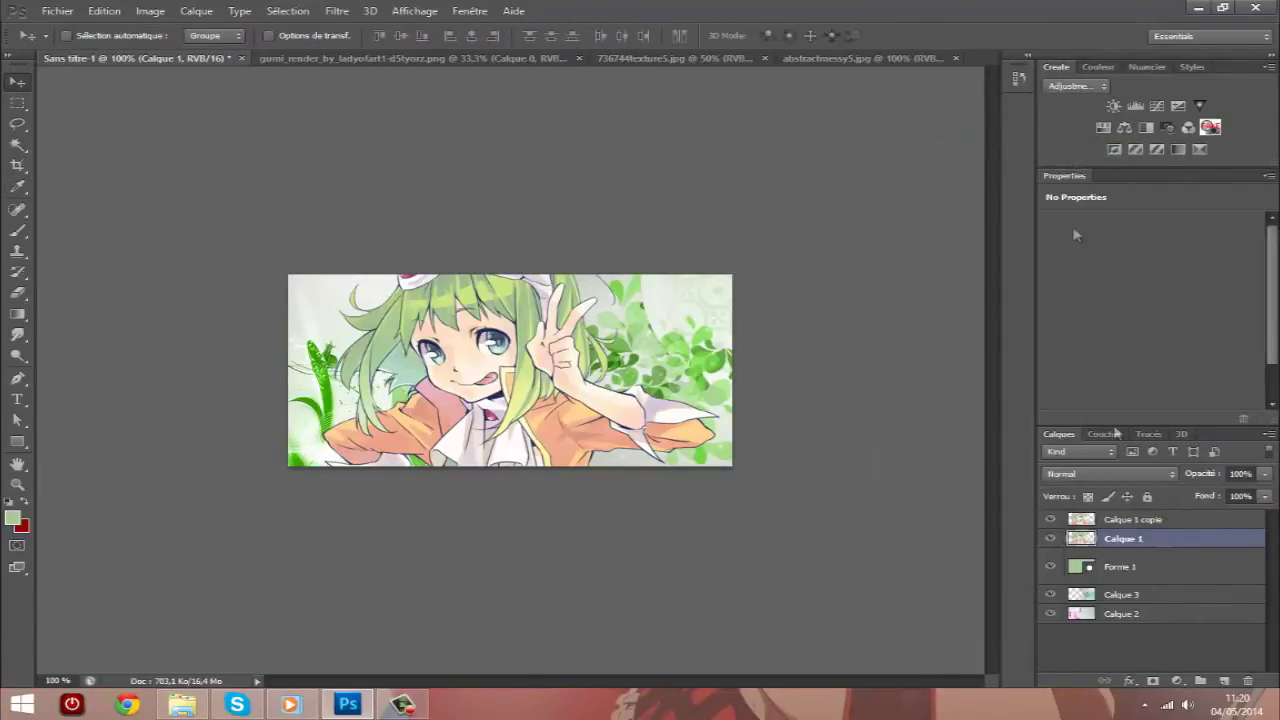
Give Calque 1 a white Incrustation couleur (colour overlay) layer style.
double_click(1157, 530)
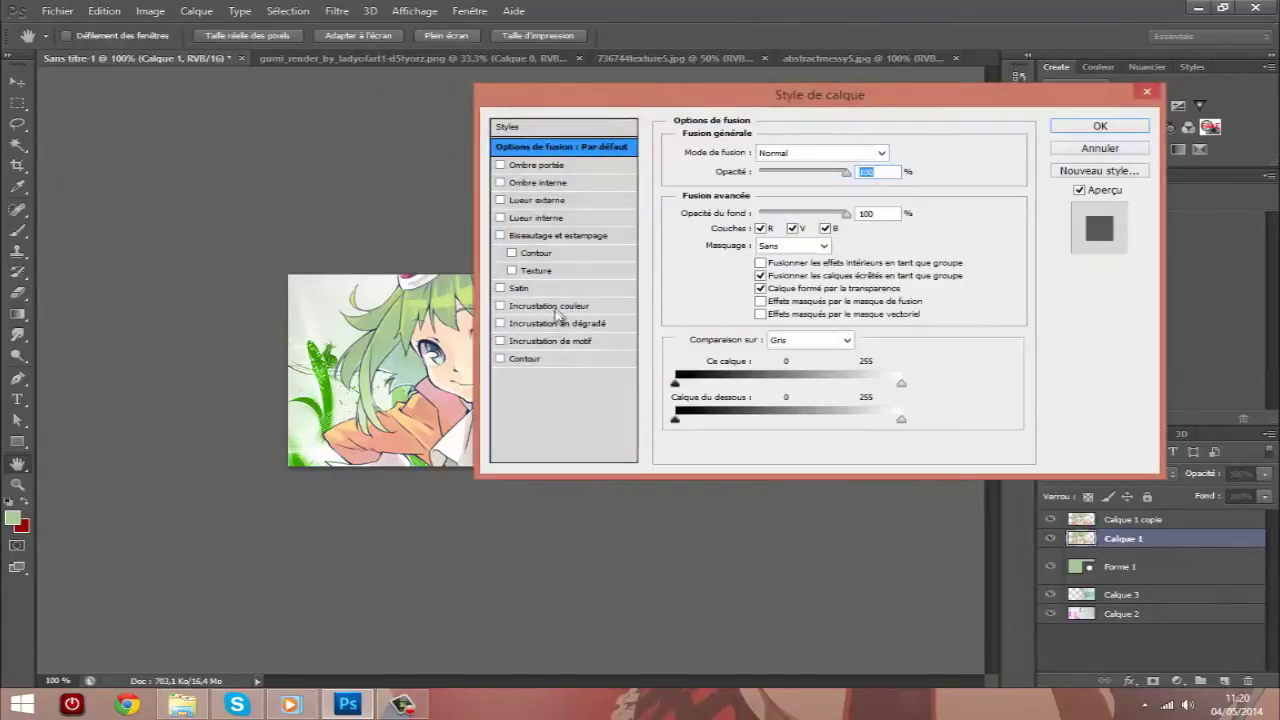
left_click(552, 306)
left_click(908, 152)
left_click_drag(900, 285, 665, 260)
left_click(1150, 264)
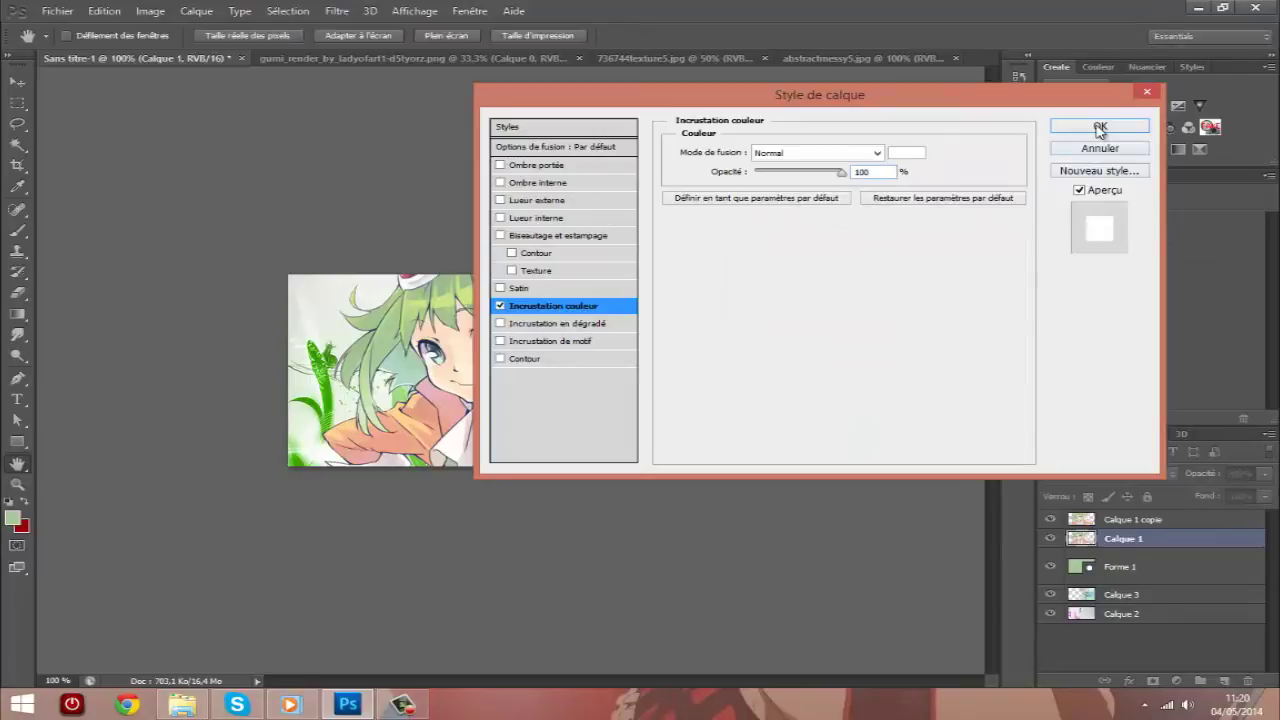
left_click(1100, 128)
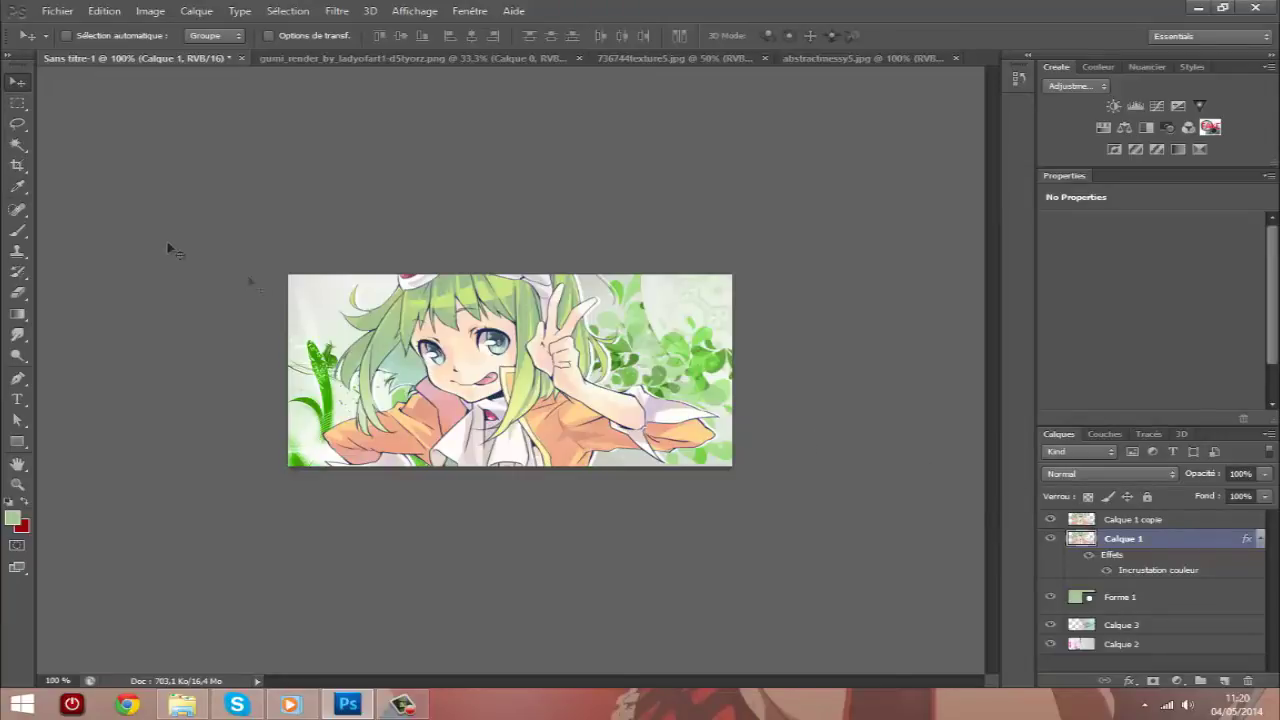
On Calque 1 copie, add Luminosité/Contraste (brightness -29, contrast 100) and a default Exposition layer.
left_click(1189, 527)
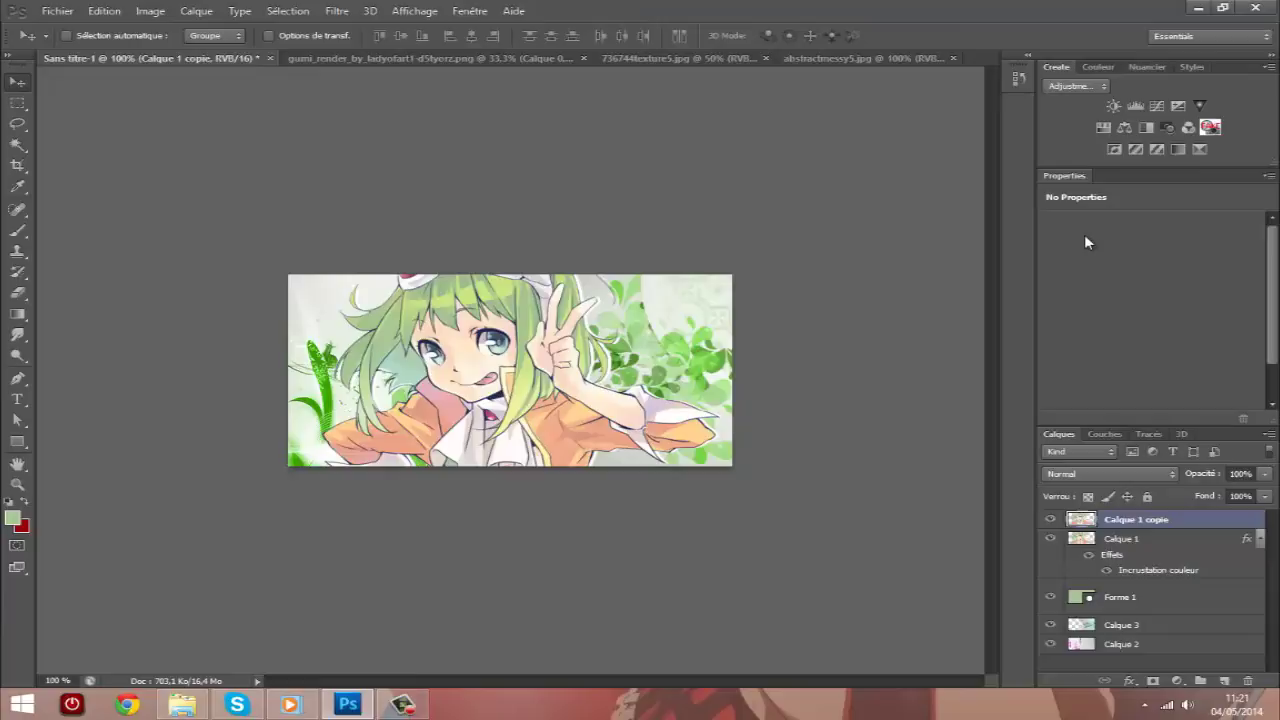
left_click(1114, 107)
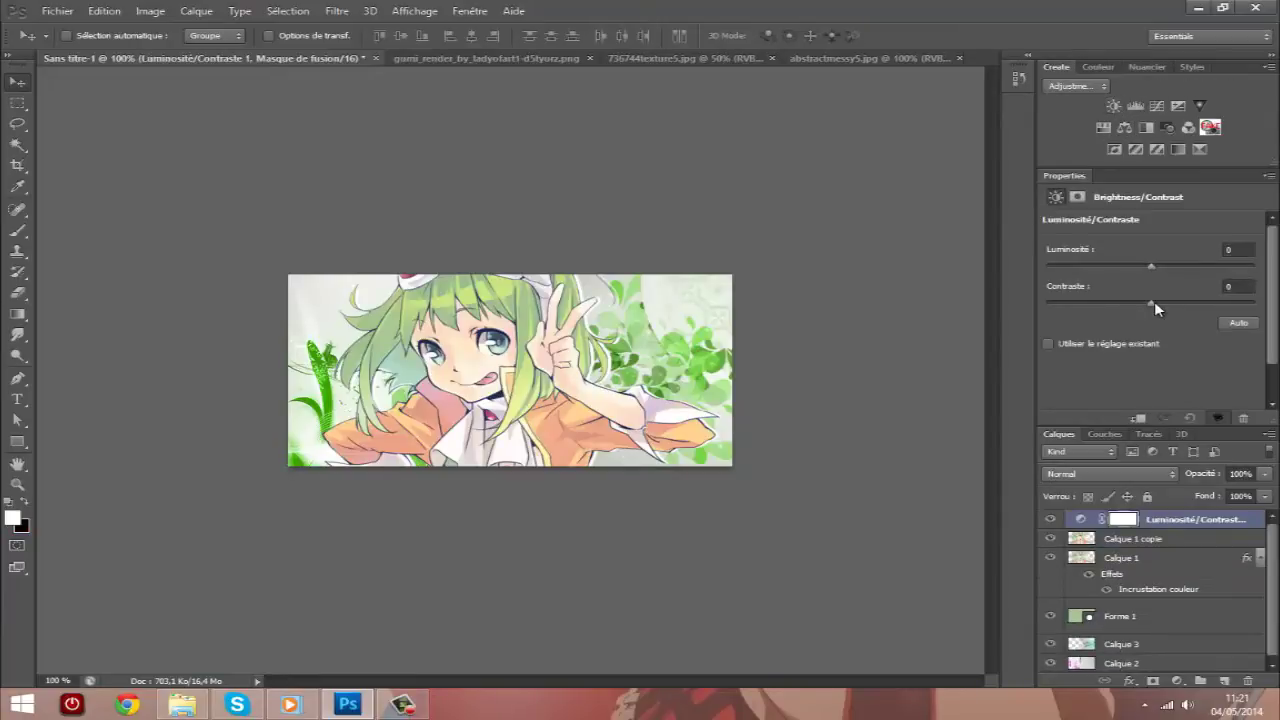
left_click_drag(1149, 301, 1272, 310)
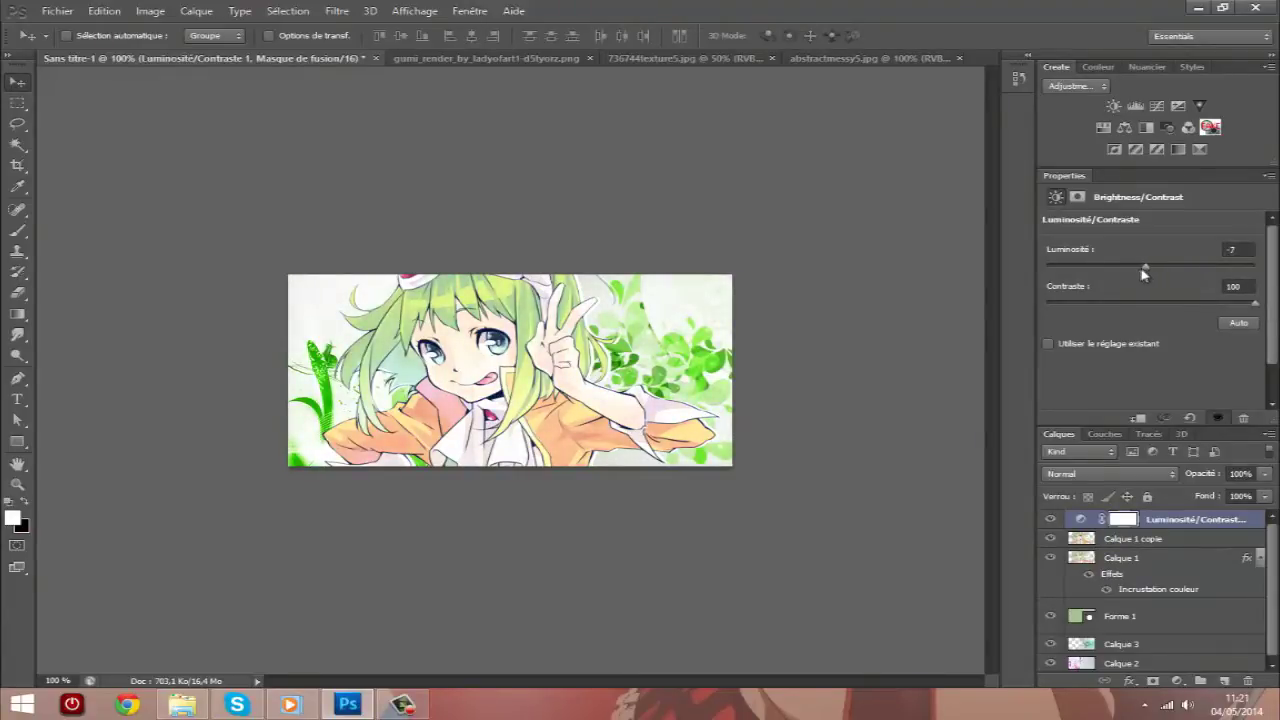
left_click_drag(1145, 275, 1127, 275)
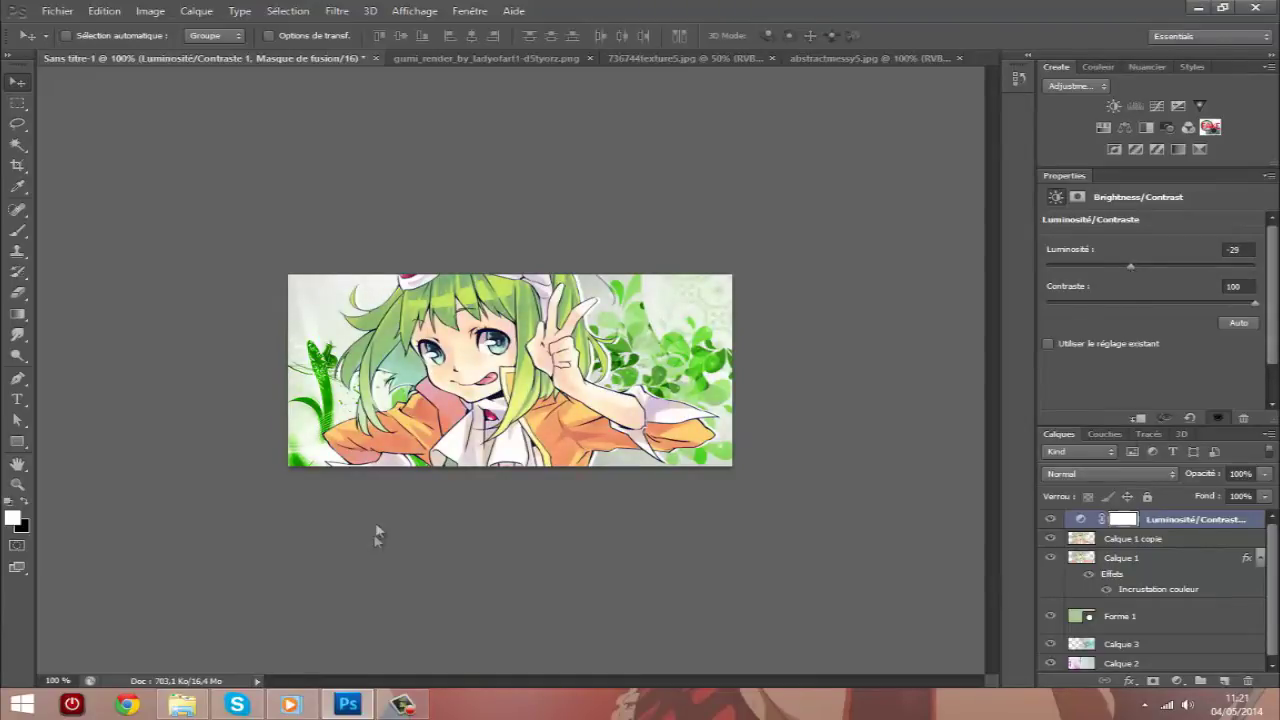
left_click(1177, 108)
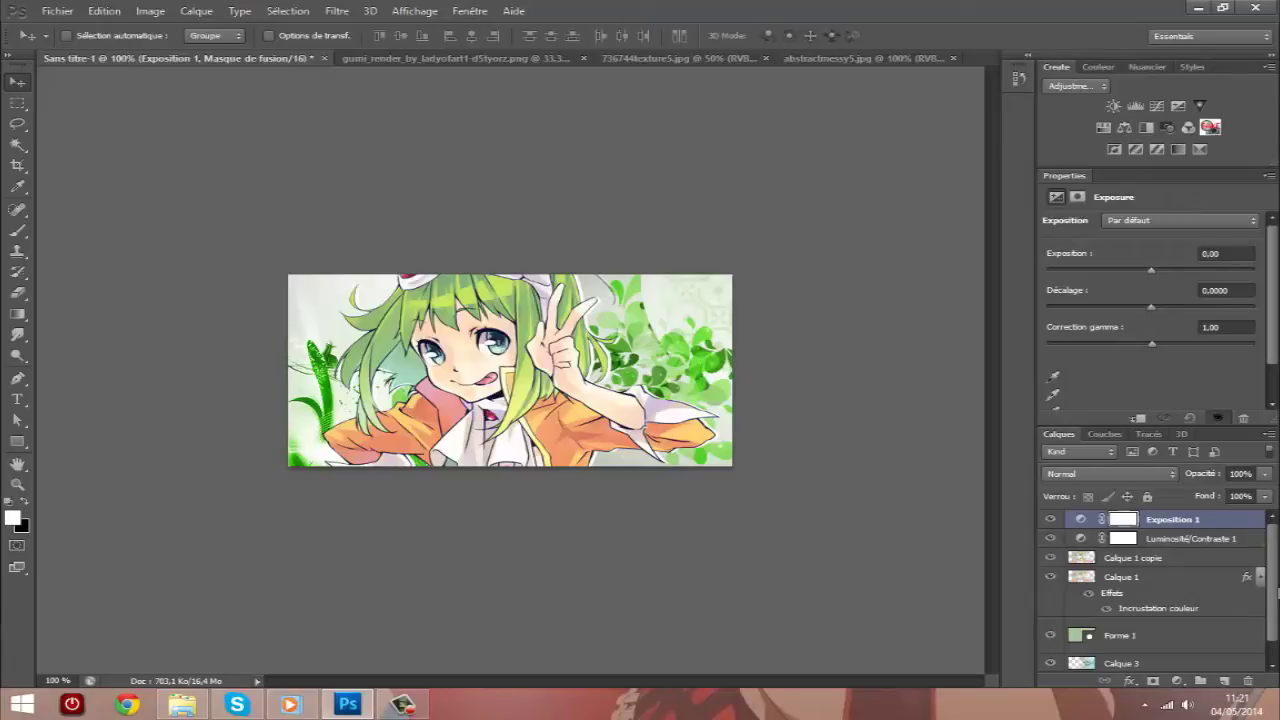
Set Exposition to -0.43 with +0.0702 offset, and add a Vibrance layer at saturation -2.
left_click_drag(1150, 307, 1168, 310)
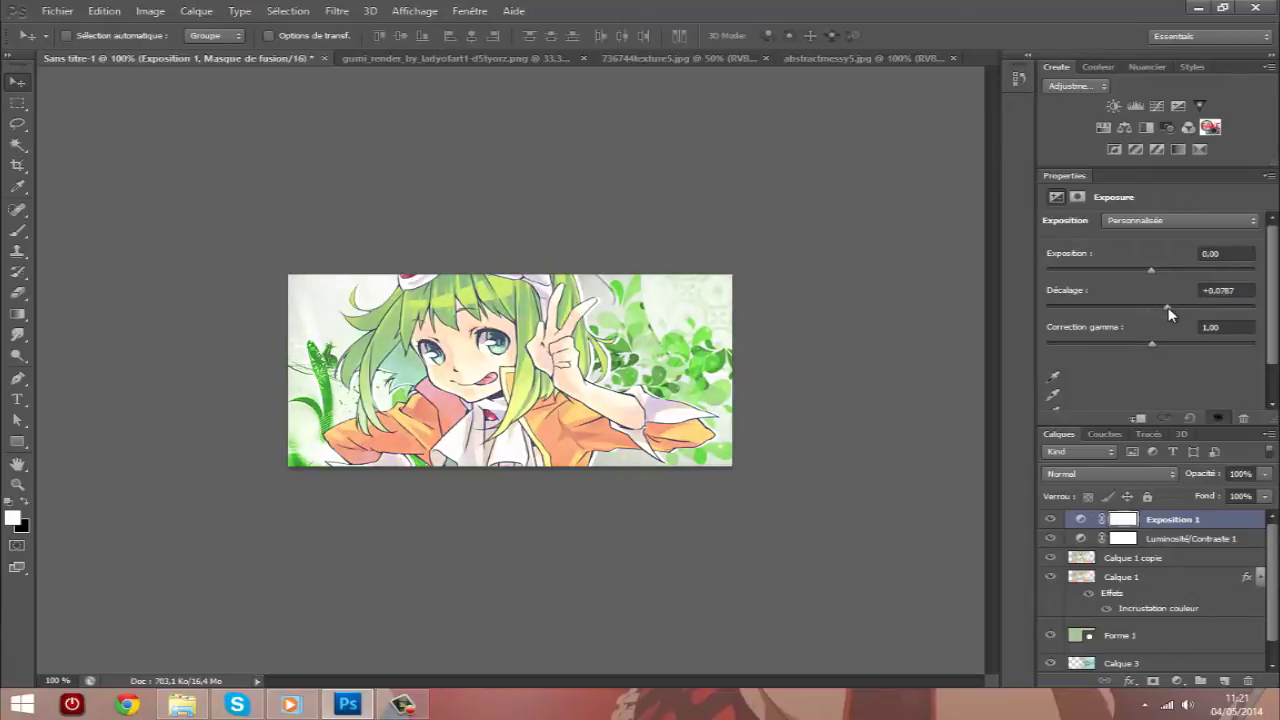
left_click_drag(1151, 270, 1145, 276)
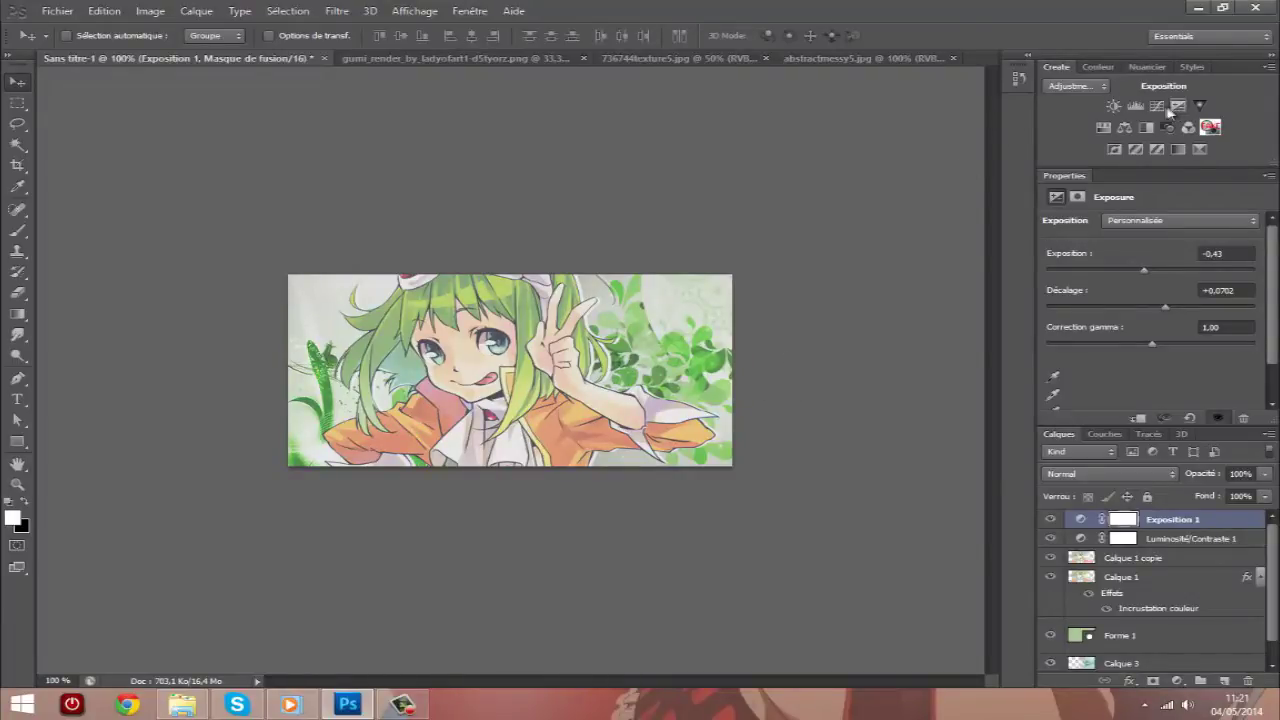
left_click(1199, 105)
left_click_drag(1130, 313, 1137, 310)
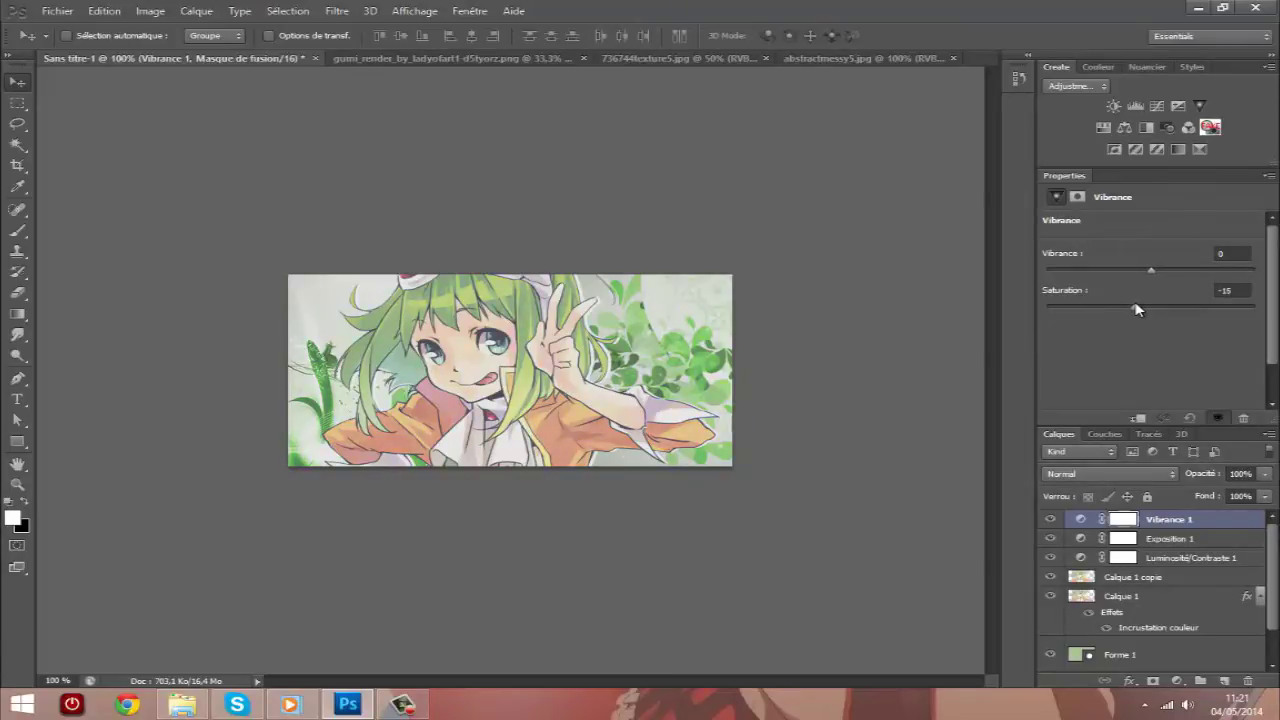
Drop Vibrance saturation to -15 and add a Courbes layer lifting the midtones (103 in, 84 out).
left_click_drag(1151, 269, 1170, 270)
left_click(1157, 105)
left_click_drag(1167, 316, 1148, 338)
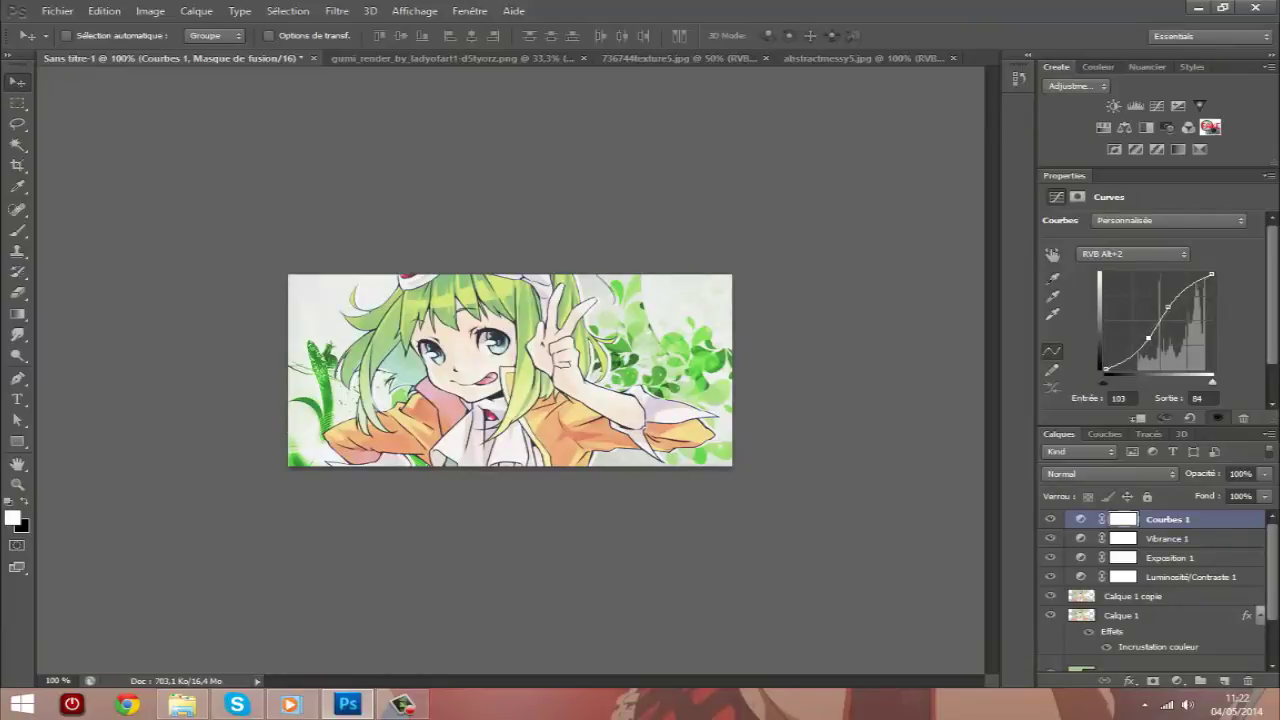
left_click(1117, 107)
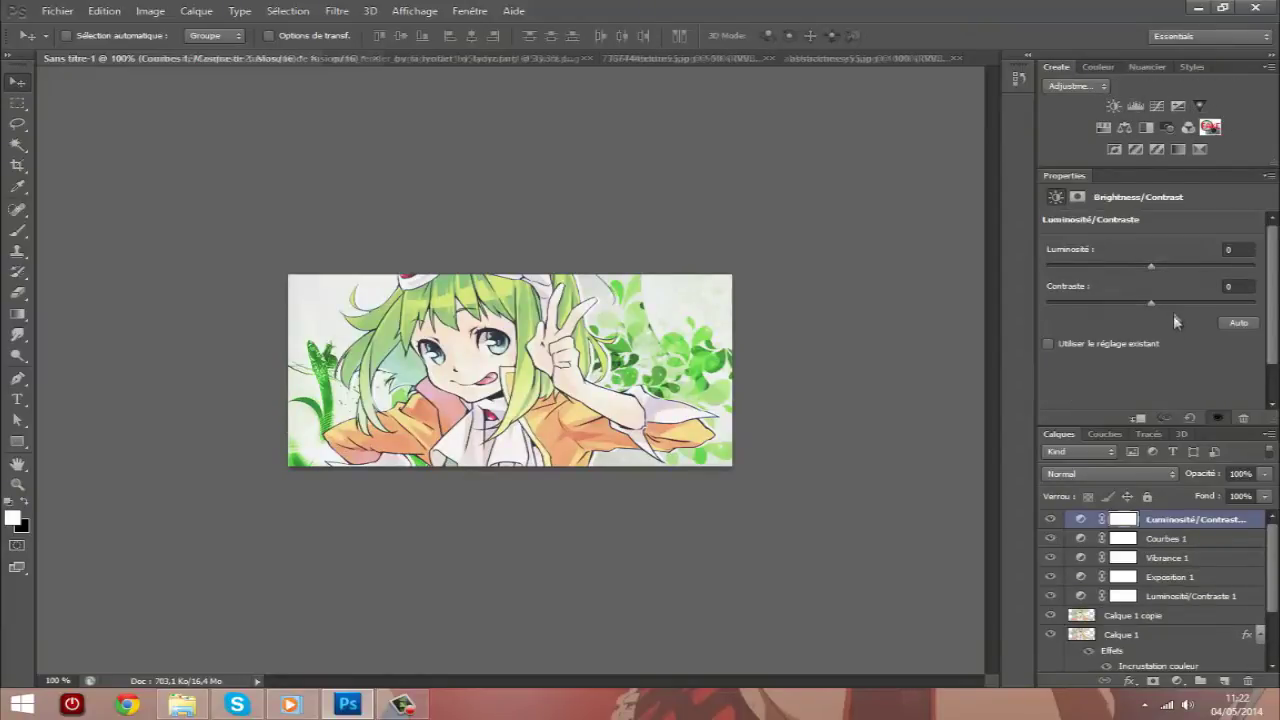
Set the second Brightness/Contrast to -30/30 and add a green Photo Filter at 13% density.
mouse_move(1158, 307)
left_mouse_down()
mouse_move(1187, 311)
mouse_move(1133, 268)
left_mouse_up()
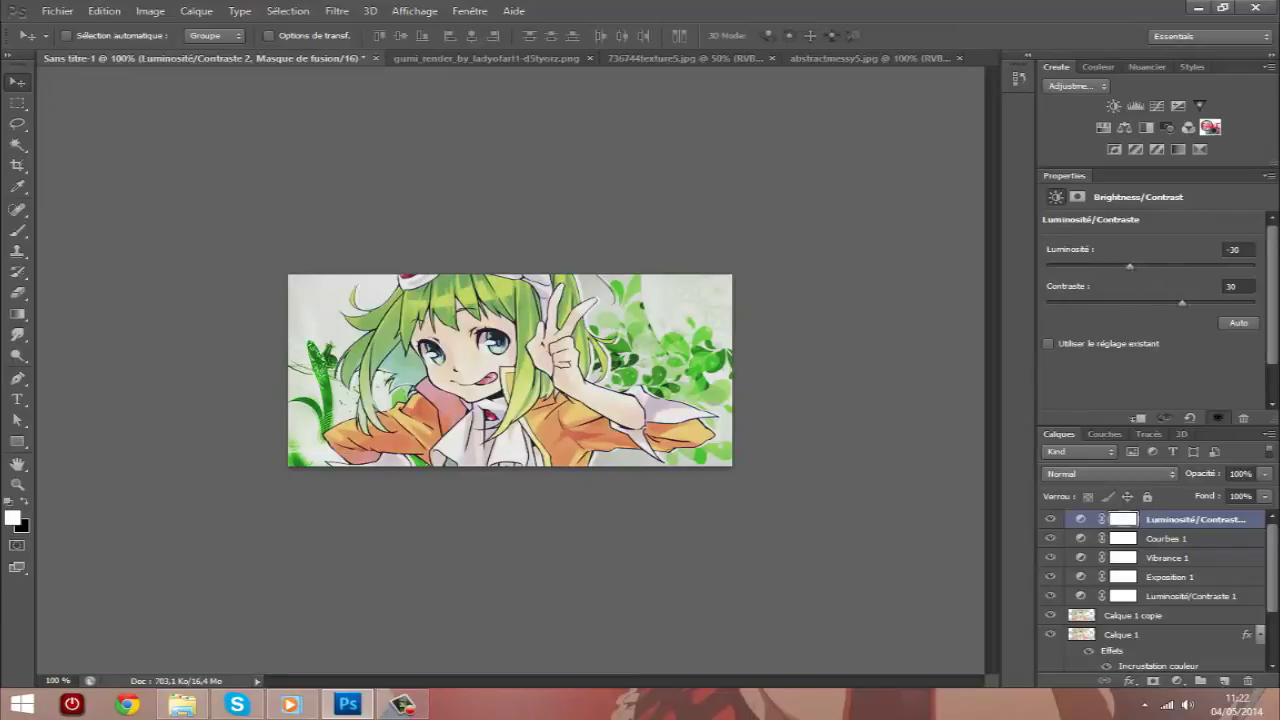
left_click(1164, 126)
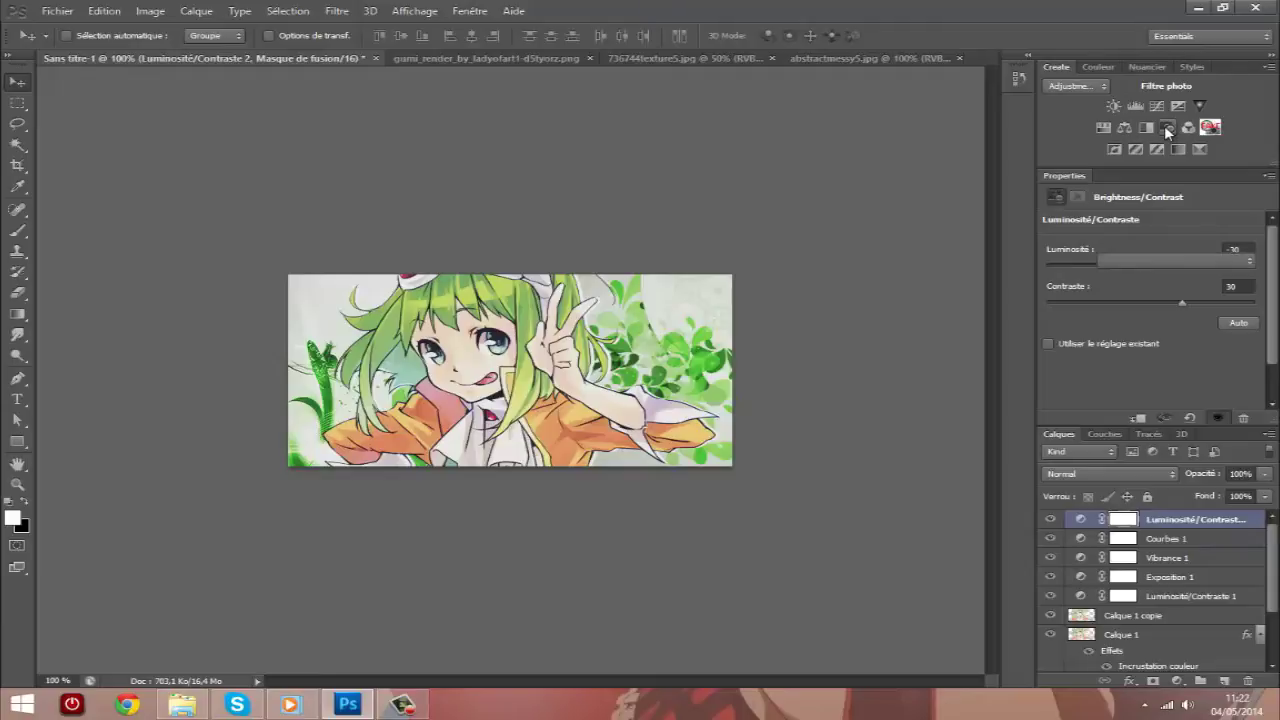
left_click(1118, 293)
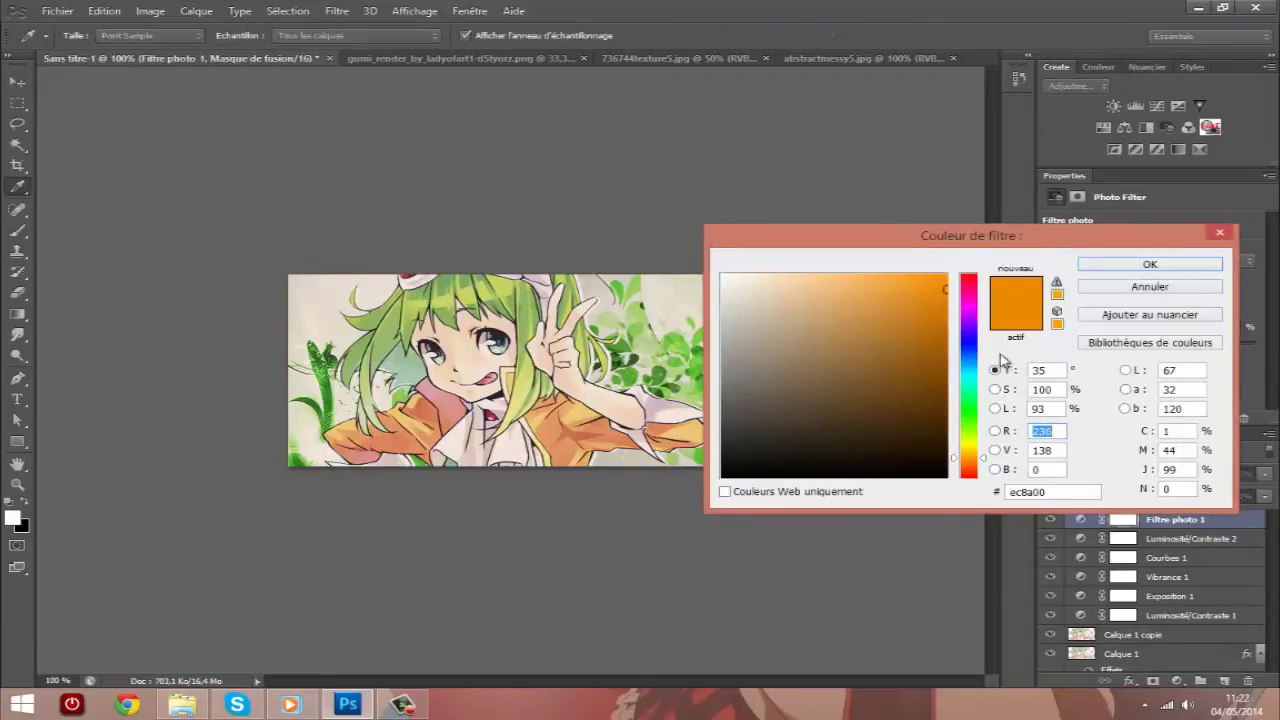
left_click_drag(978, 428, 978, 428)
left_click(944, 303)
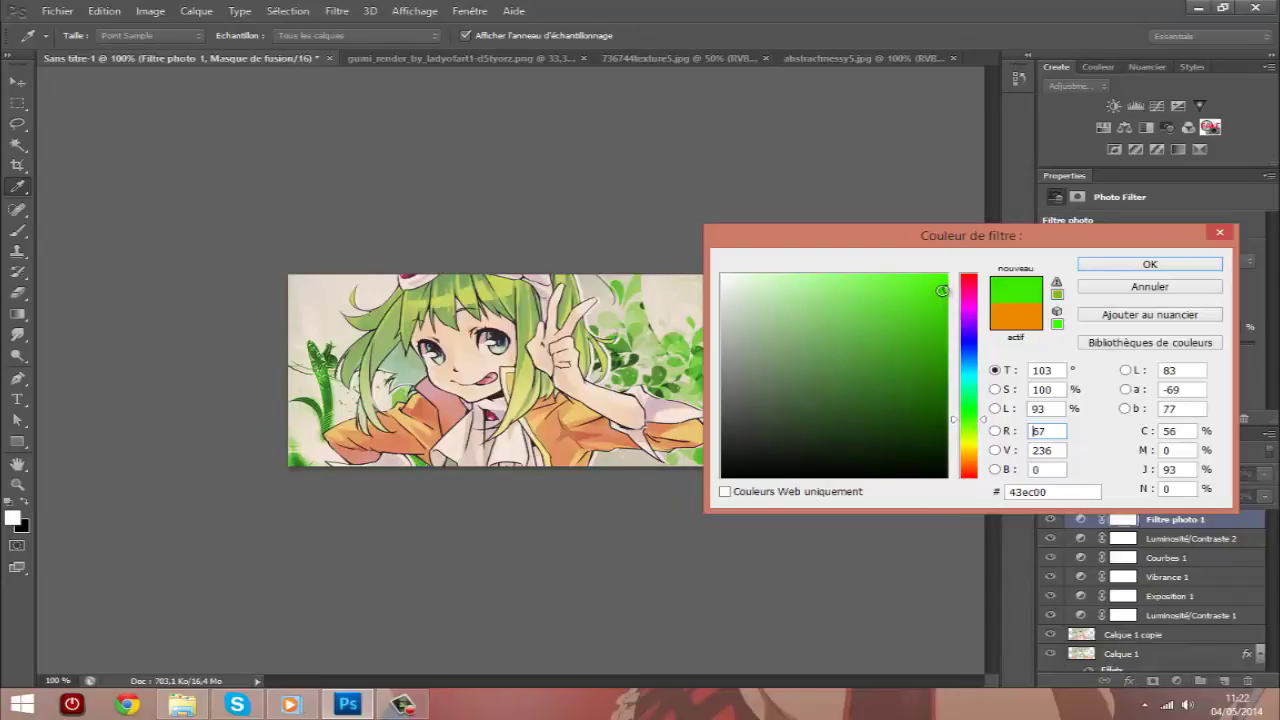
left_click(1120, 266)
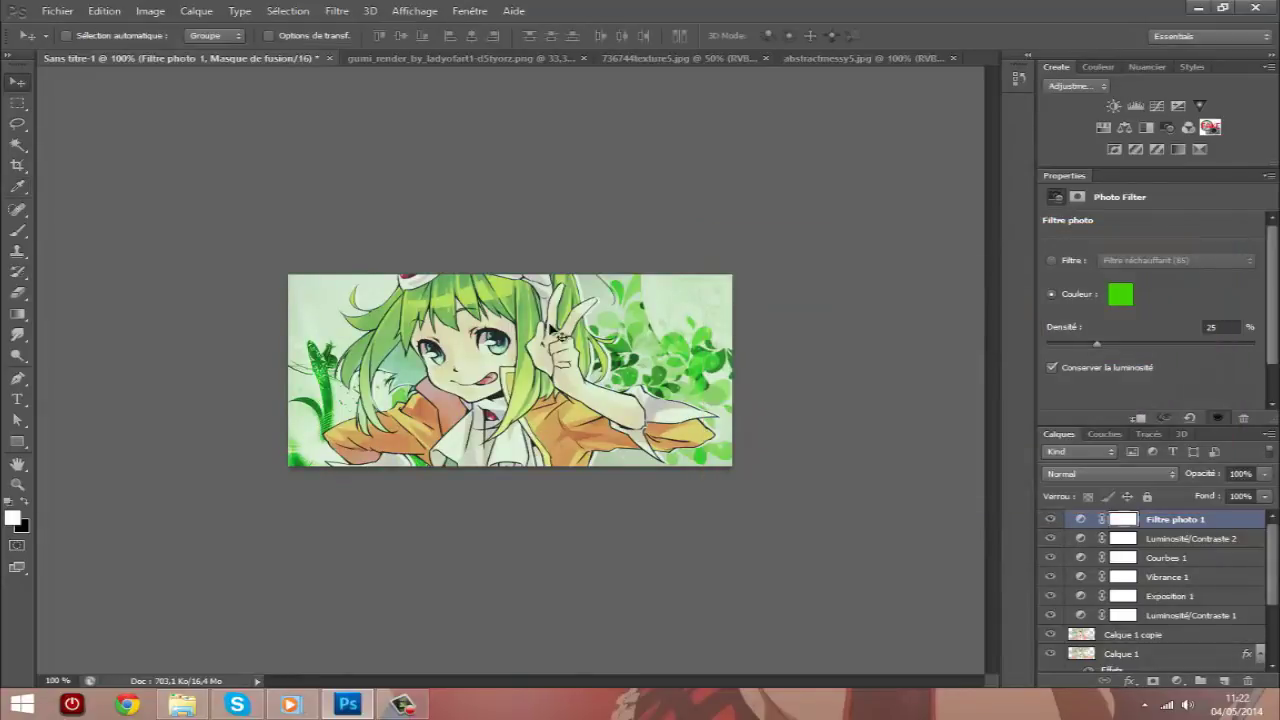
left_click_drag(1095, 343, 1088, 343)
Add a Gradient Map and recolour its first stops in bright and lighter greens.
left_click(1178, 149)
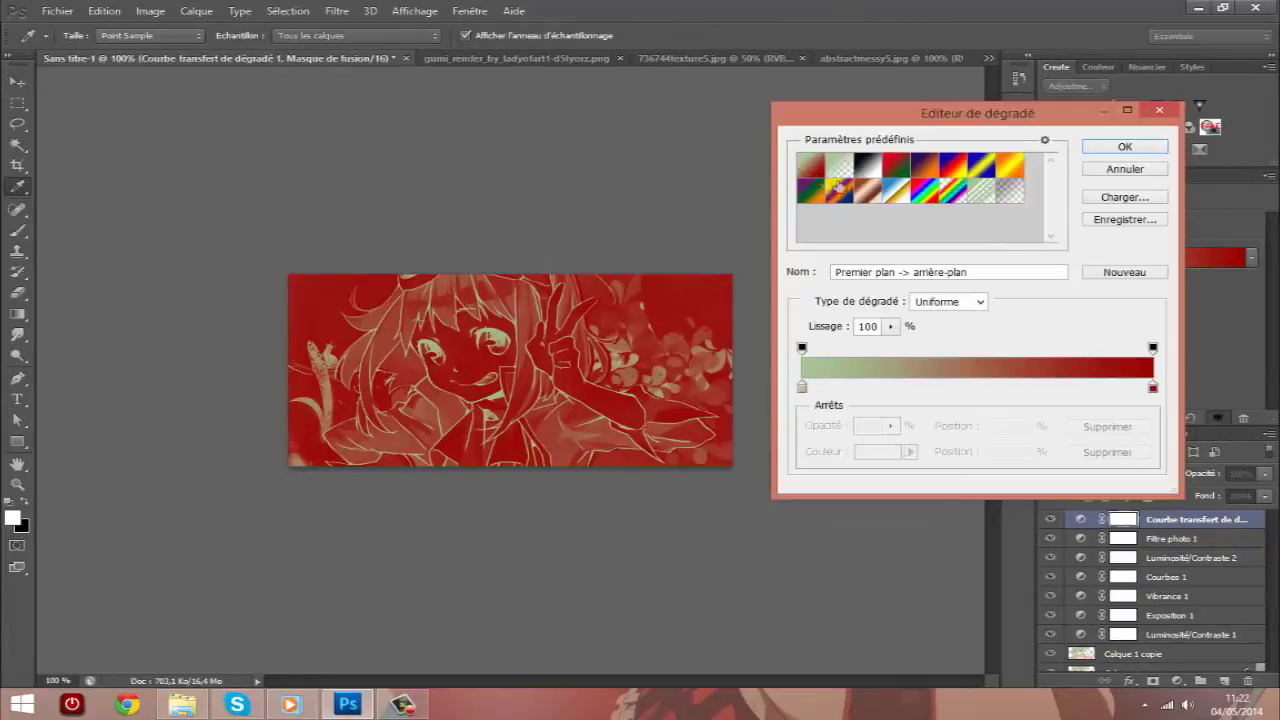
left_click(802, 388)
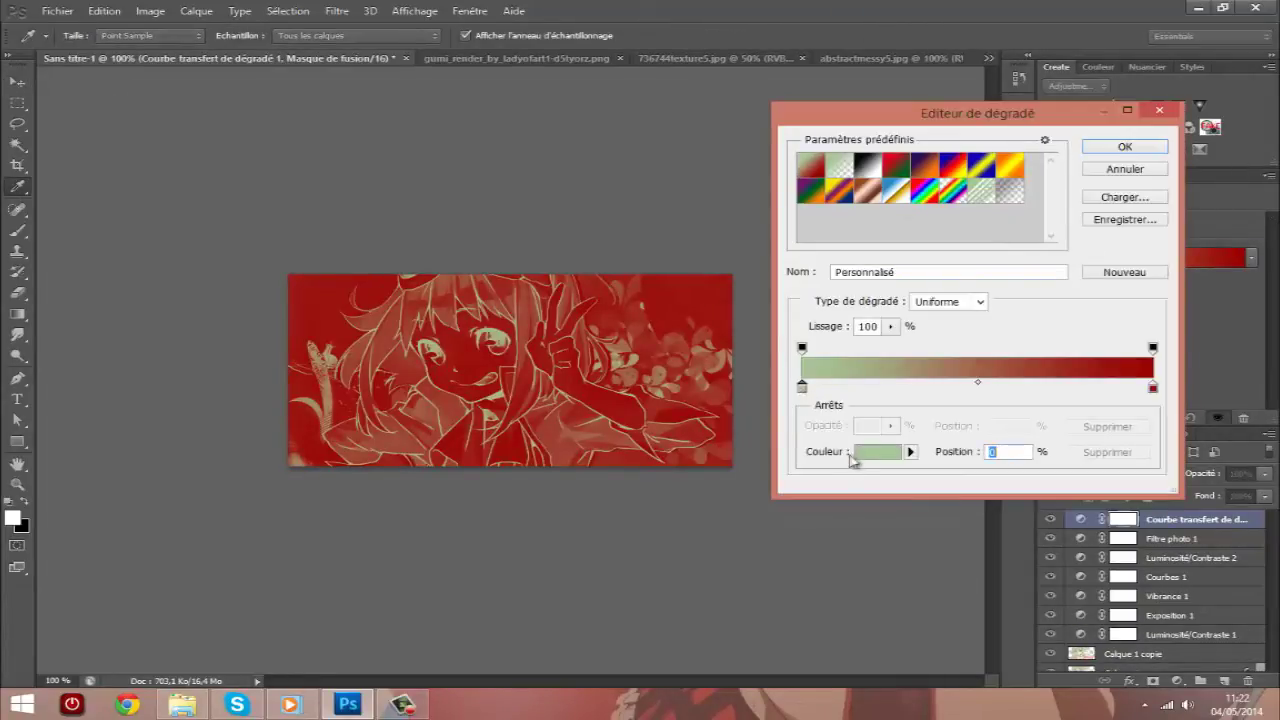
left_click(862, 455)
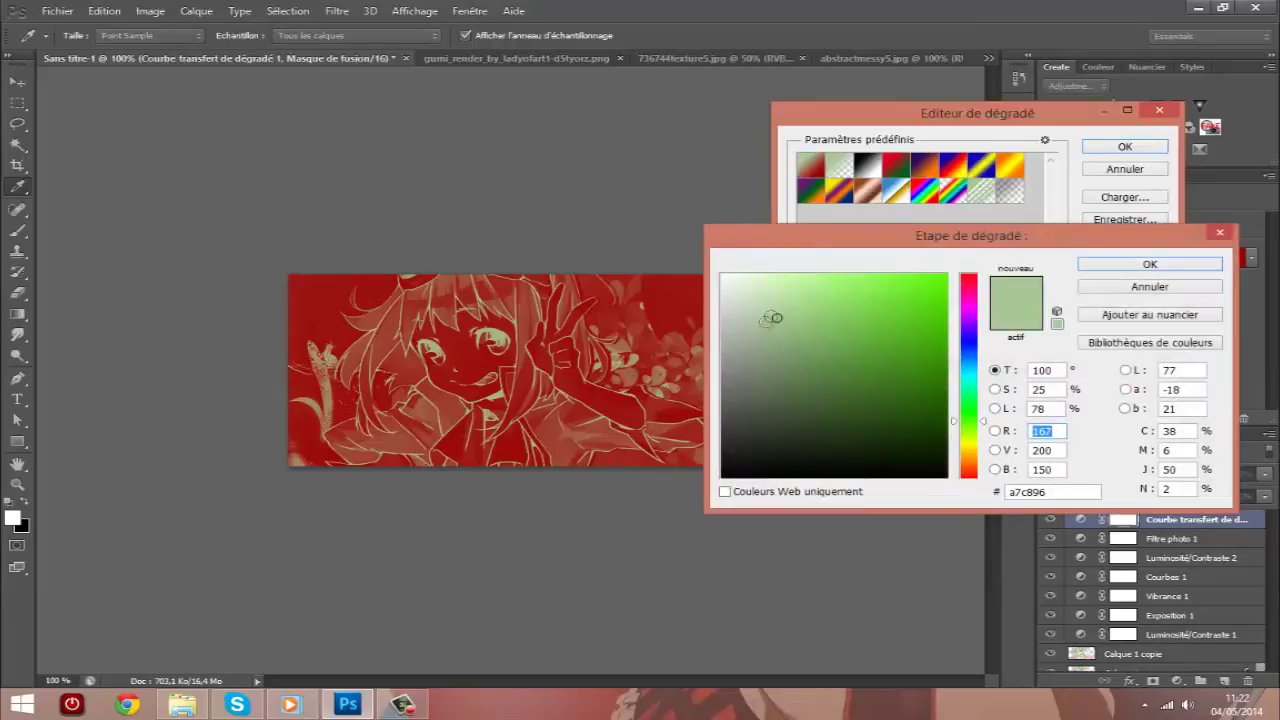
mouse_move(777, 320)
left_mouse_down()
mouse_move(930, 297)
mouse_move(929, 350)
mouse_move(950, 339)
left_mouse_up()
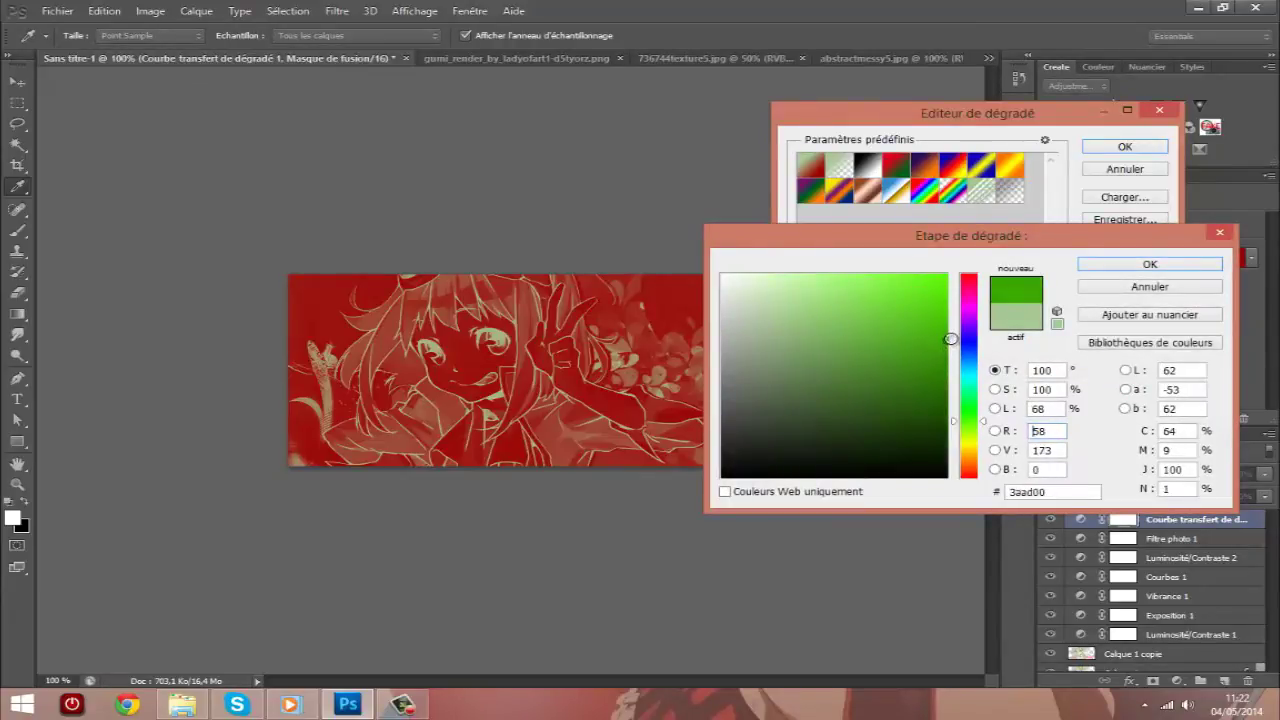
left_click(1127, 268)
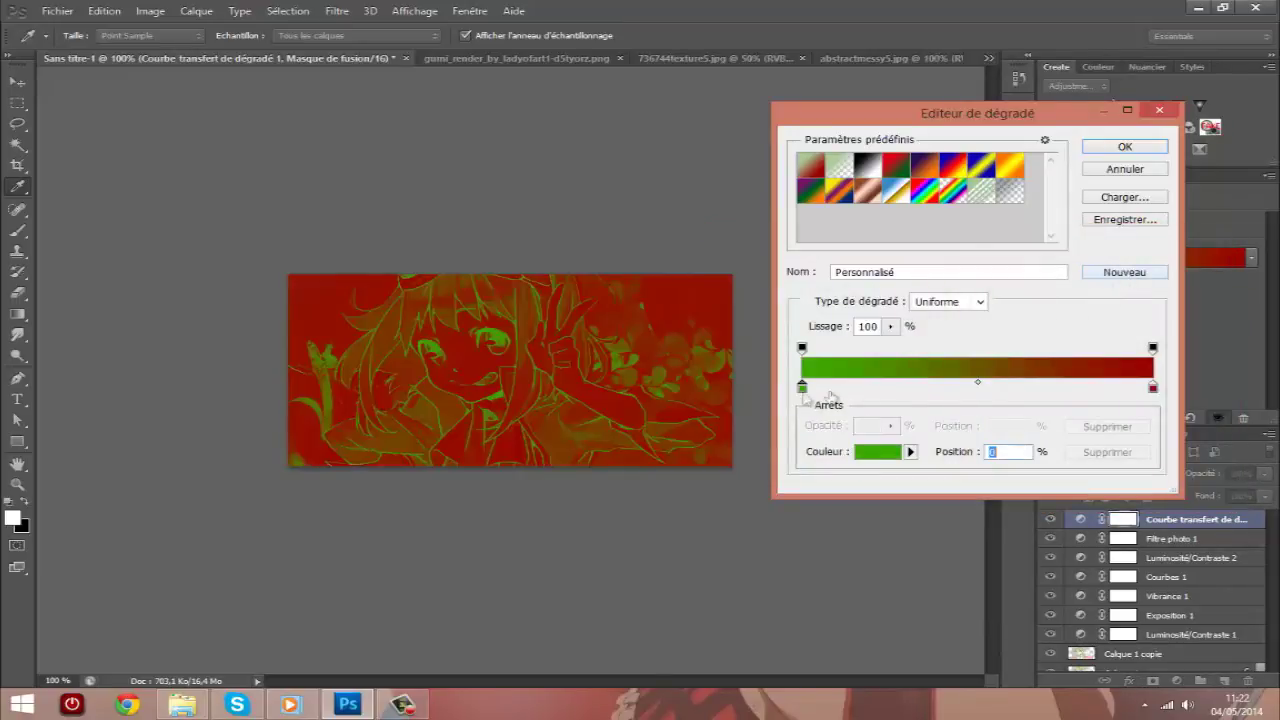
left_click(900, 387)
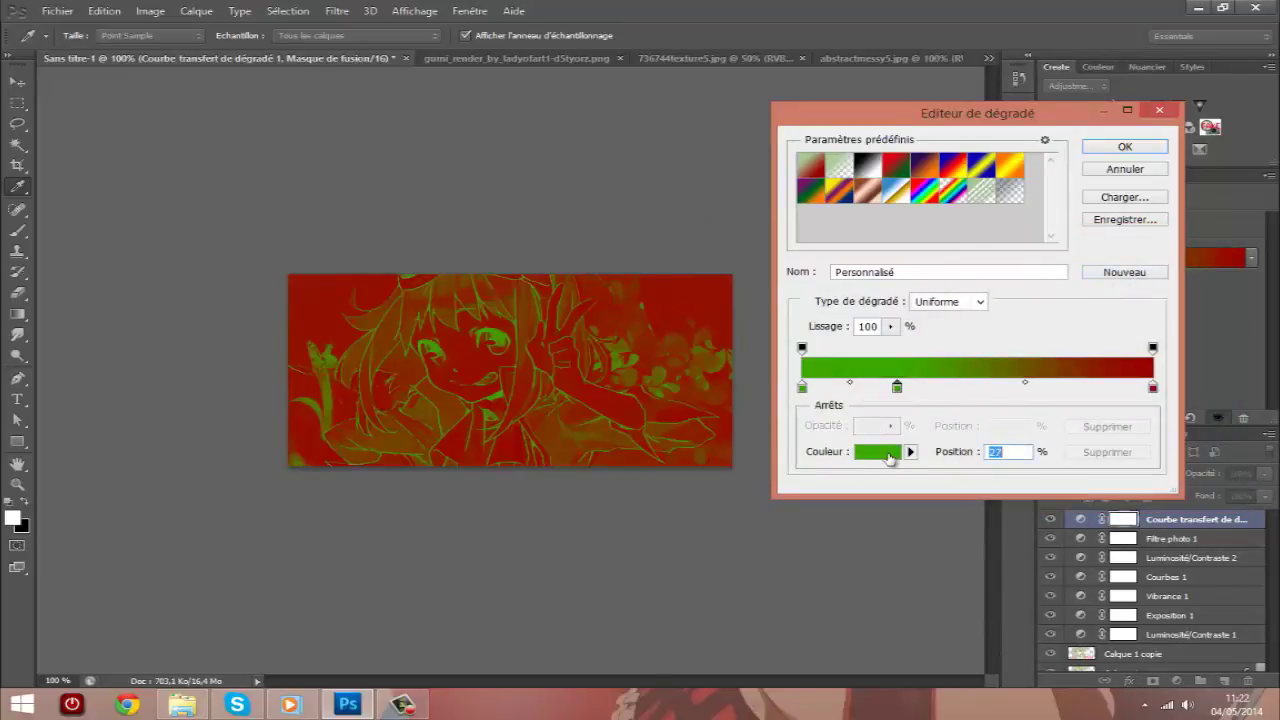
left_click(885, 452)
left_click_drag(940, 326, 941, 310)
left_click(1104, 266)
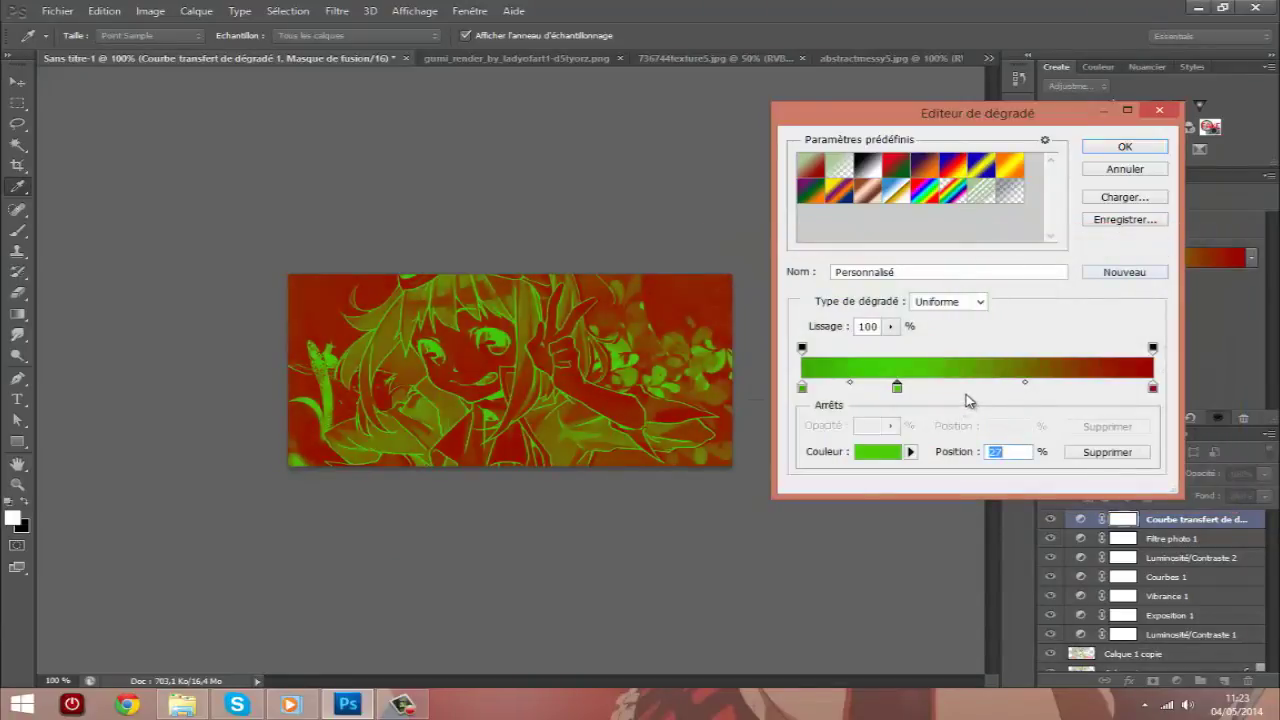
left_click(878, 452)
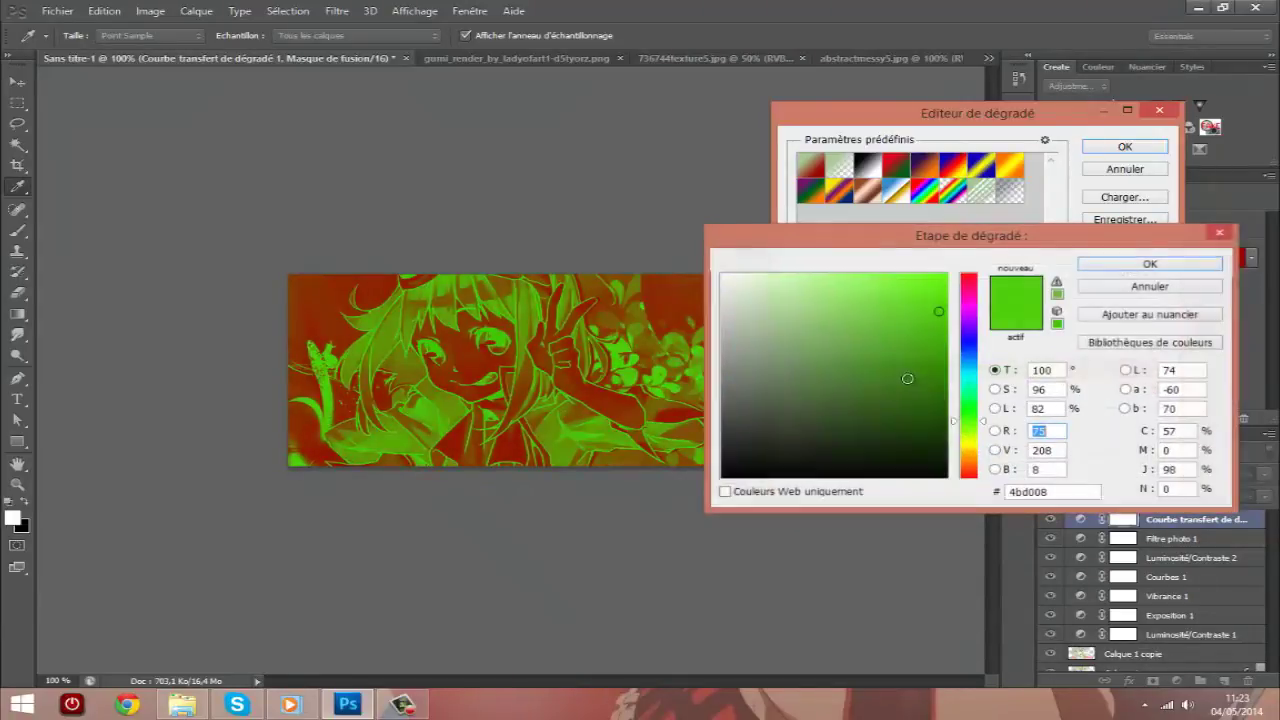
left_click_drag(938, 311, 922, 294)
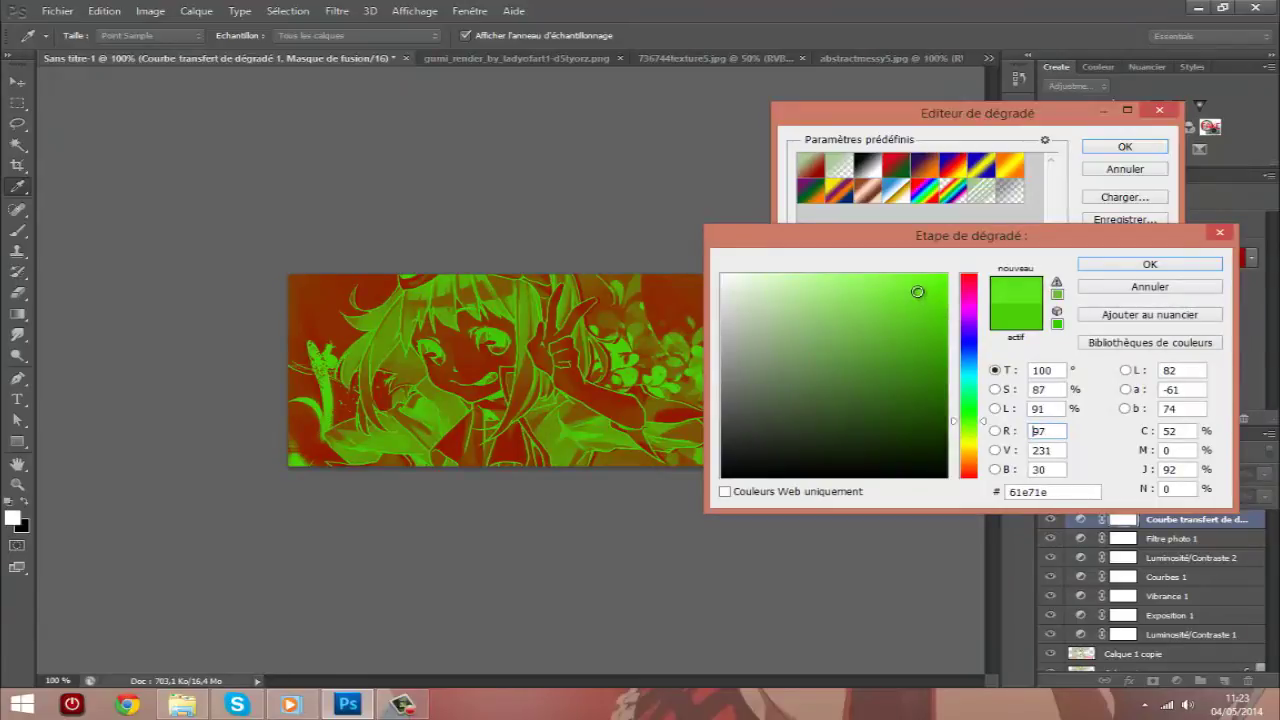
left_click(1105, 264)
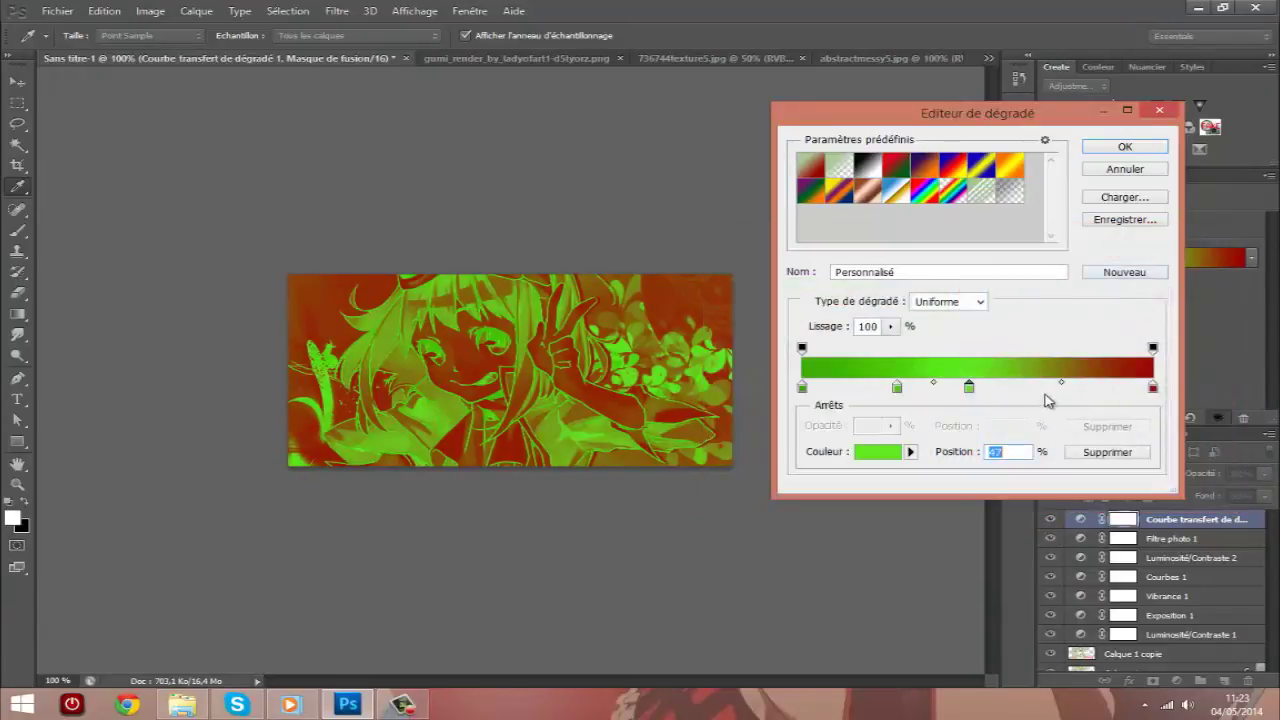
Add two more gradient stops in lighter green and pale green.
left_click(1057, 391)
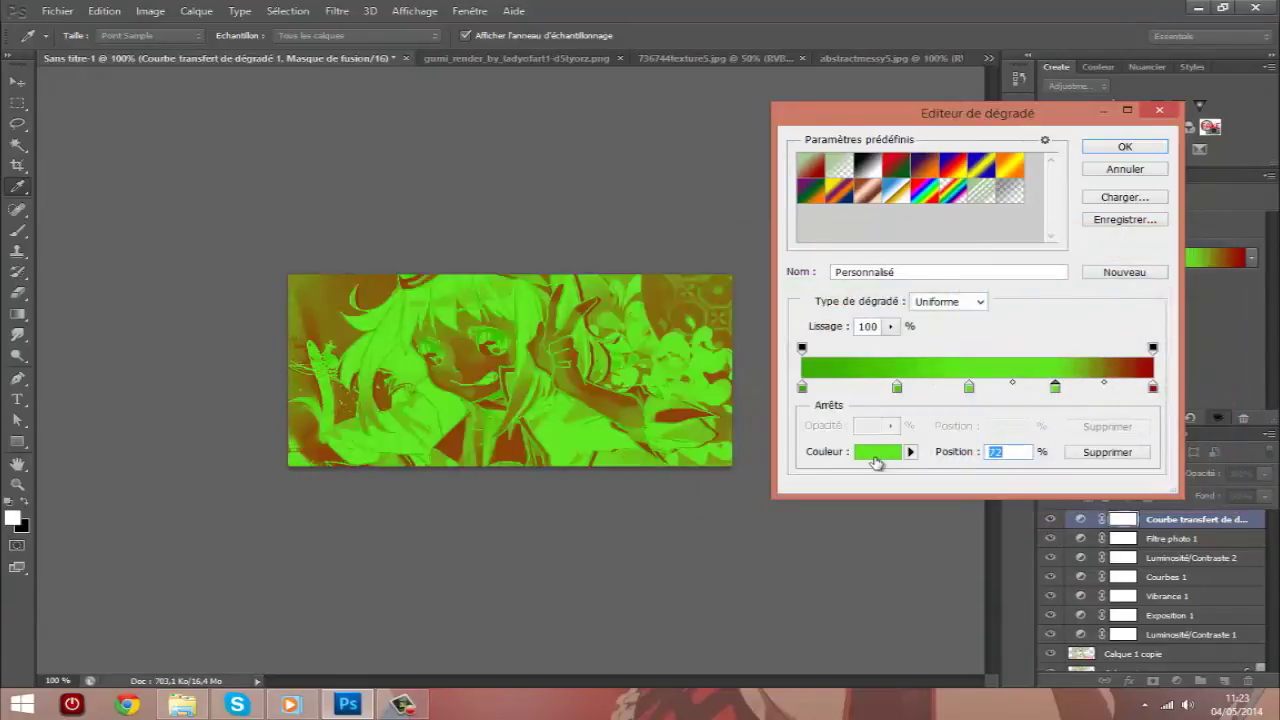
left_click(878, 452)
left_click_drag(916, 292, 882, 285)
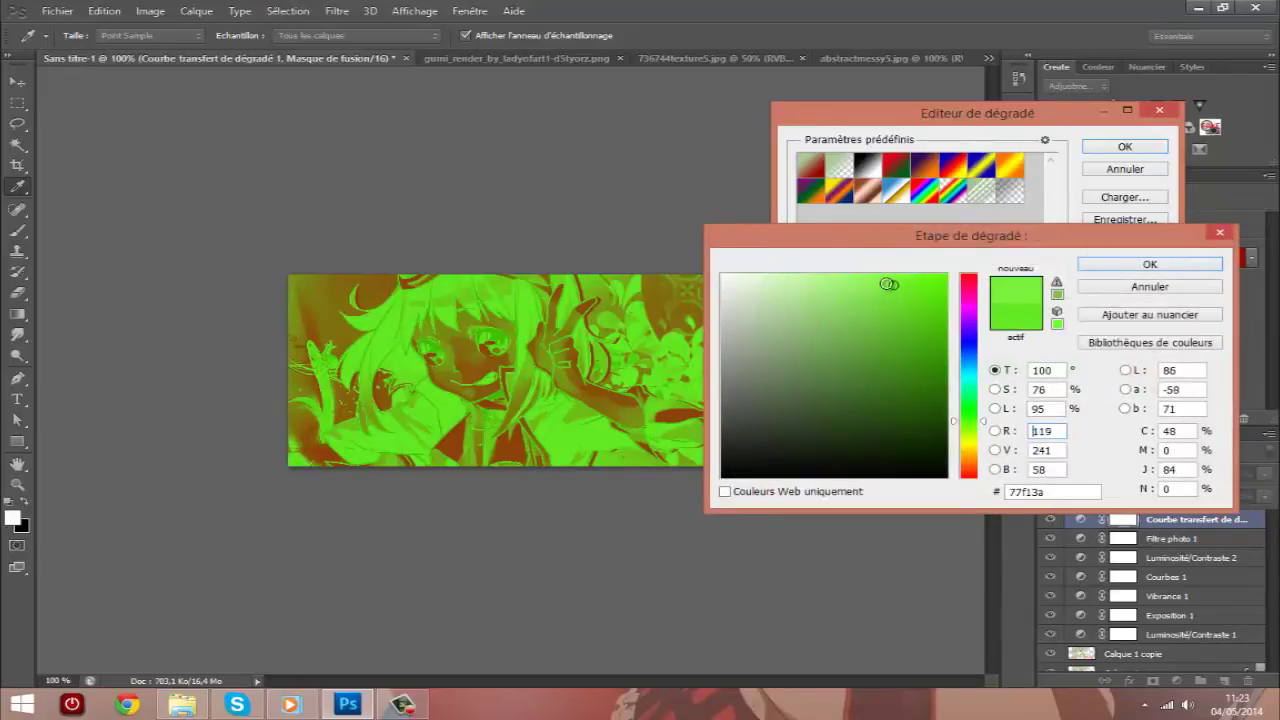
left_click(1145, 264)
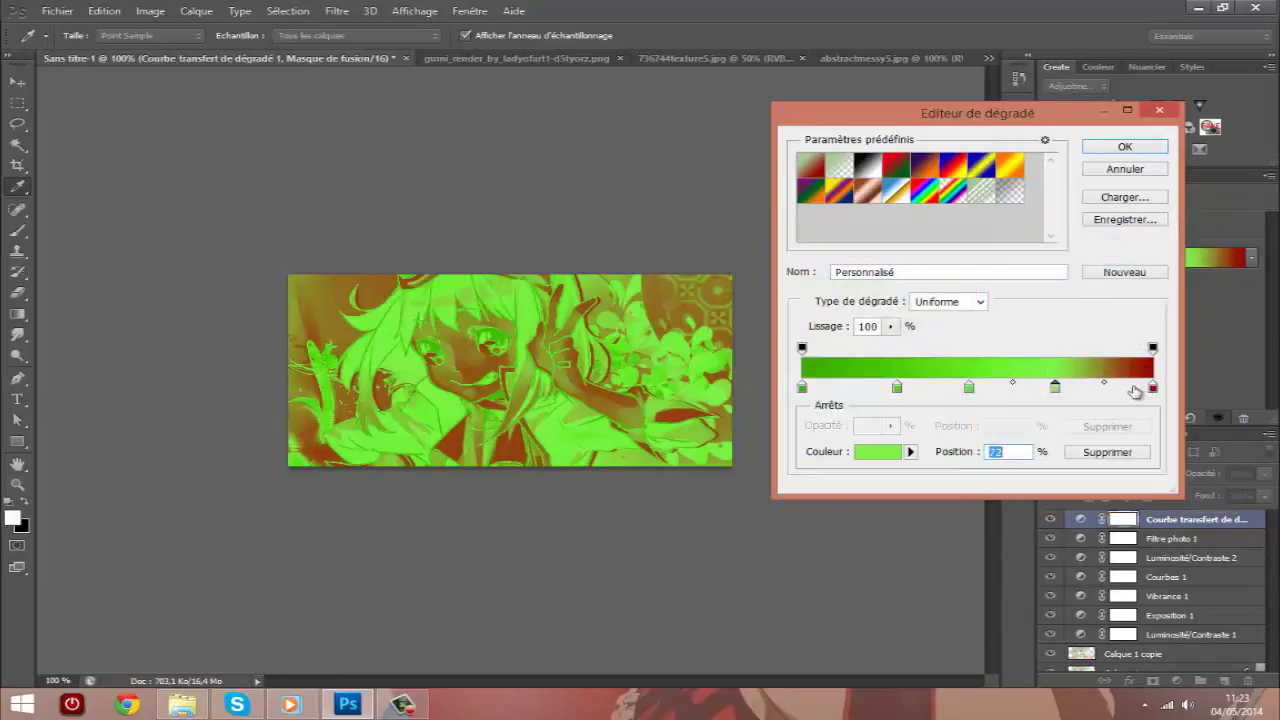
left_click_drag(1150, 388, 1140, 425)
left_click(884, 452)
left_click_drag(880, 286, 846, 284)
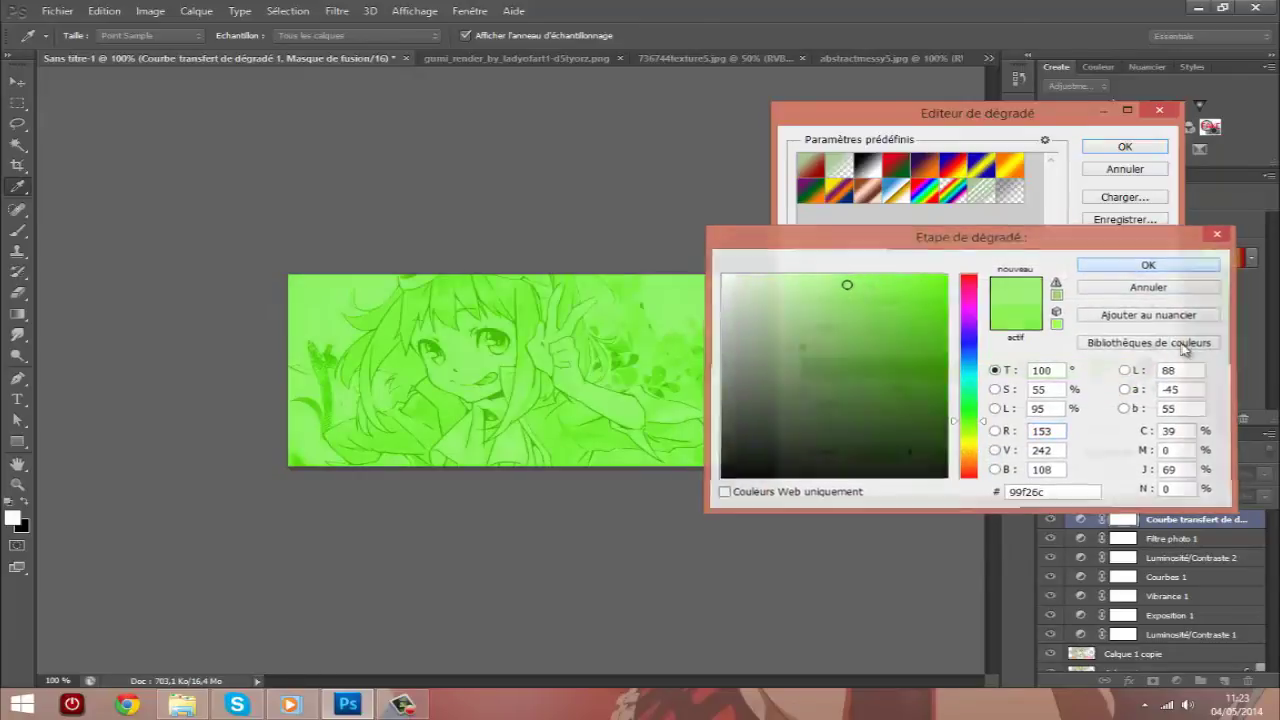
left_click(1124, 267)
Turn the dark red end stop very pale green, apply the gradient map, and fade its fill toward 8%.
left_click(893, 457)
left_click(793, 308)
left_click(976, 418)
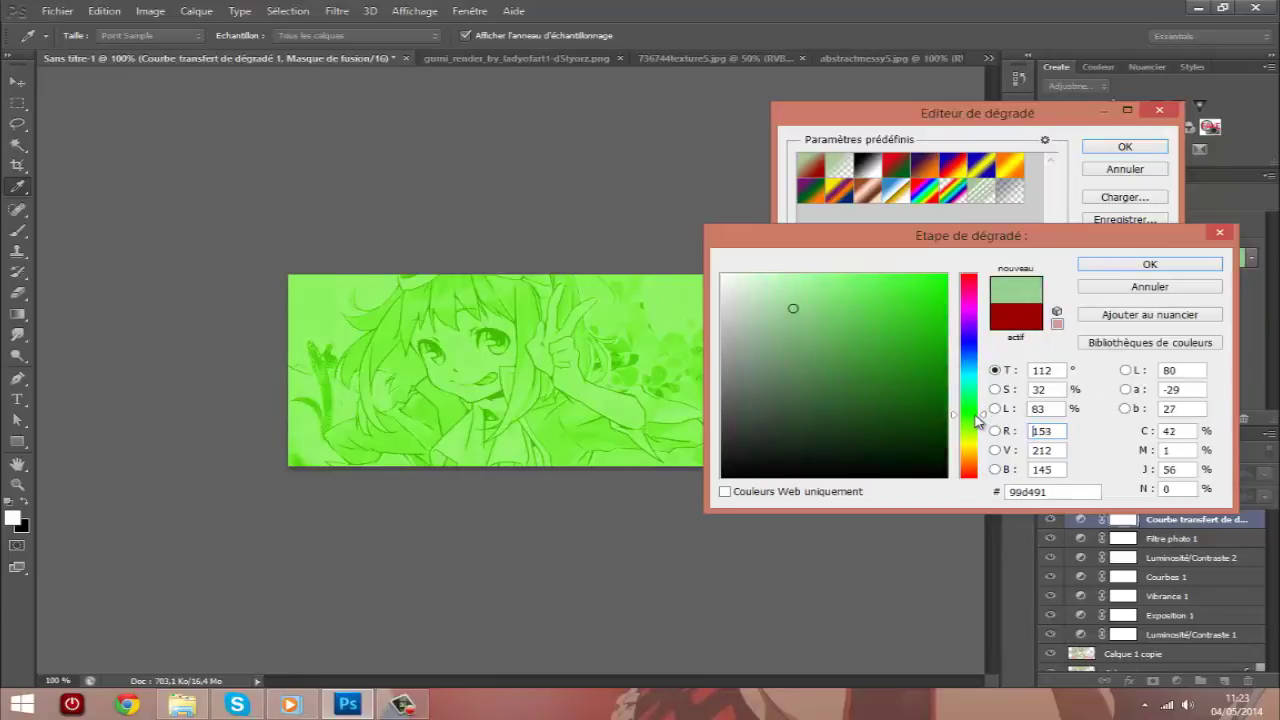
left_click_drag(791, 281, 773, 278)
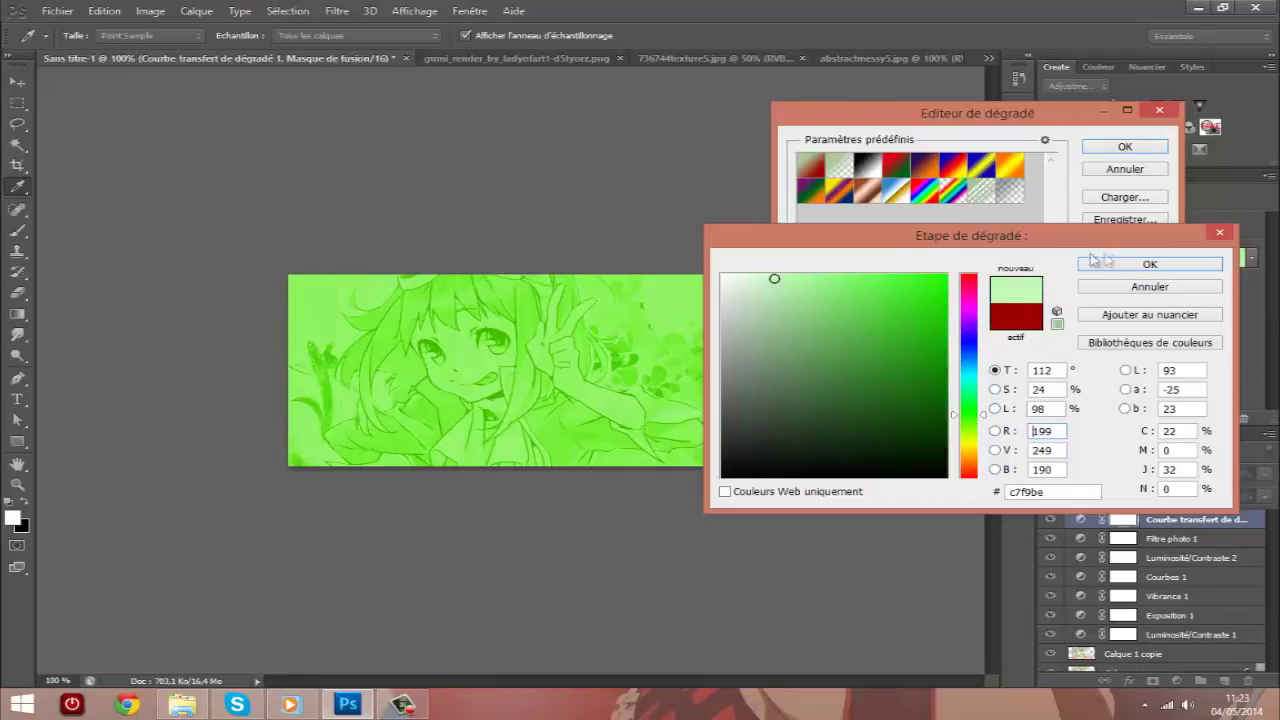
left_click(1130, 263)
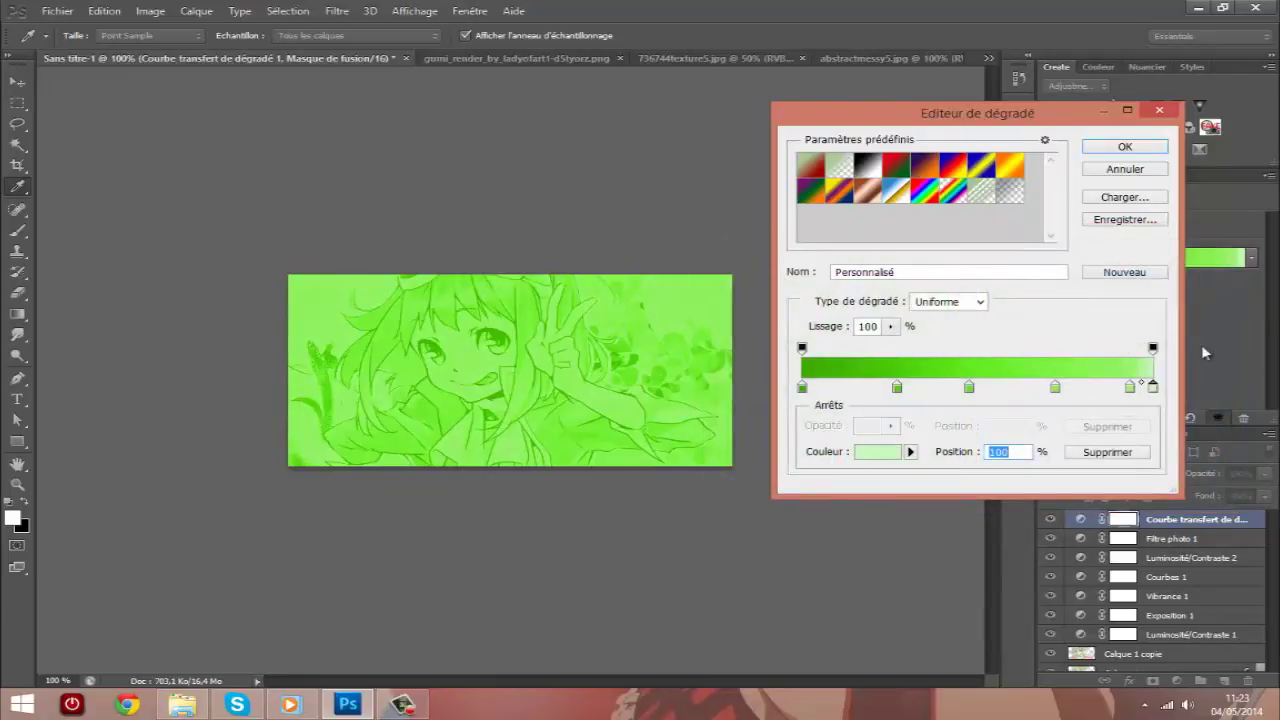
left_click(1125, 146)
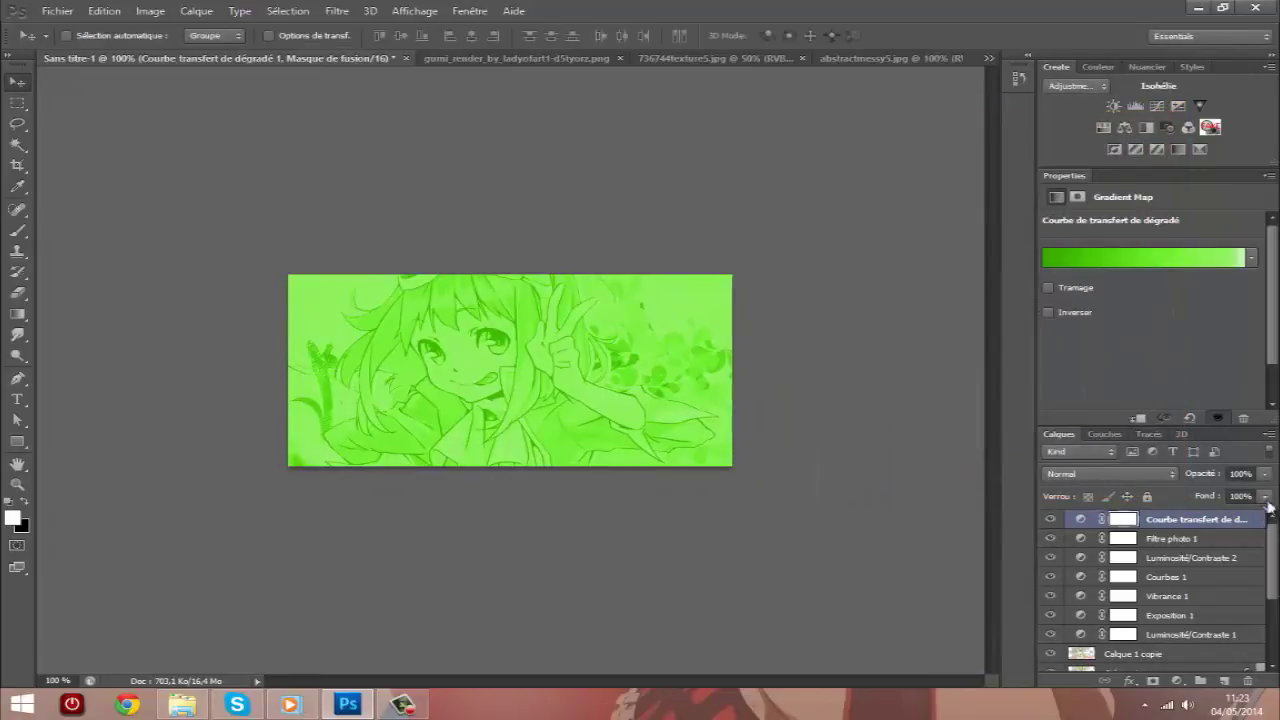
left_click_drag(1193, 518, 1185, 518)
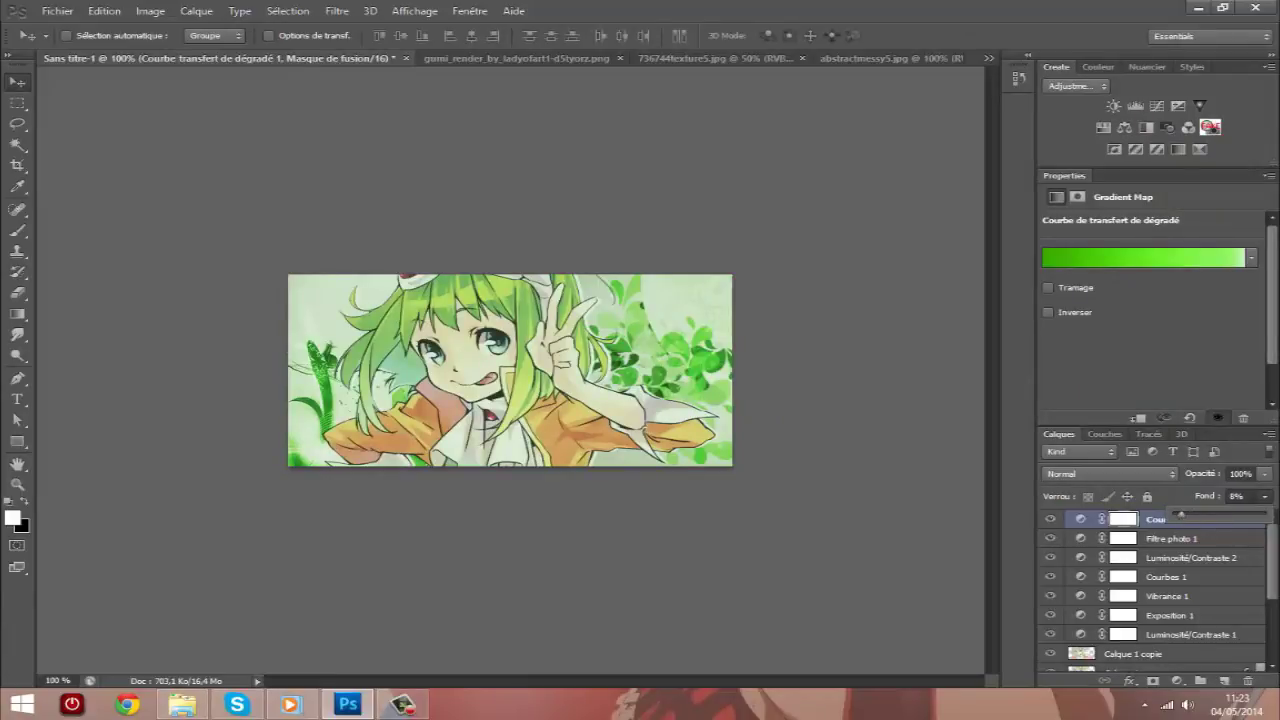
Settle the gradient map's fill at 8% and add a new empty top layer, Calque 4.
left_click(1270, 528)
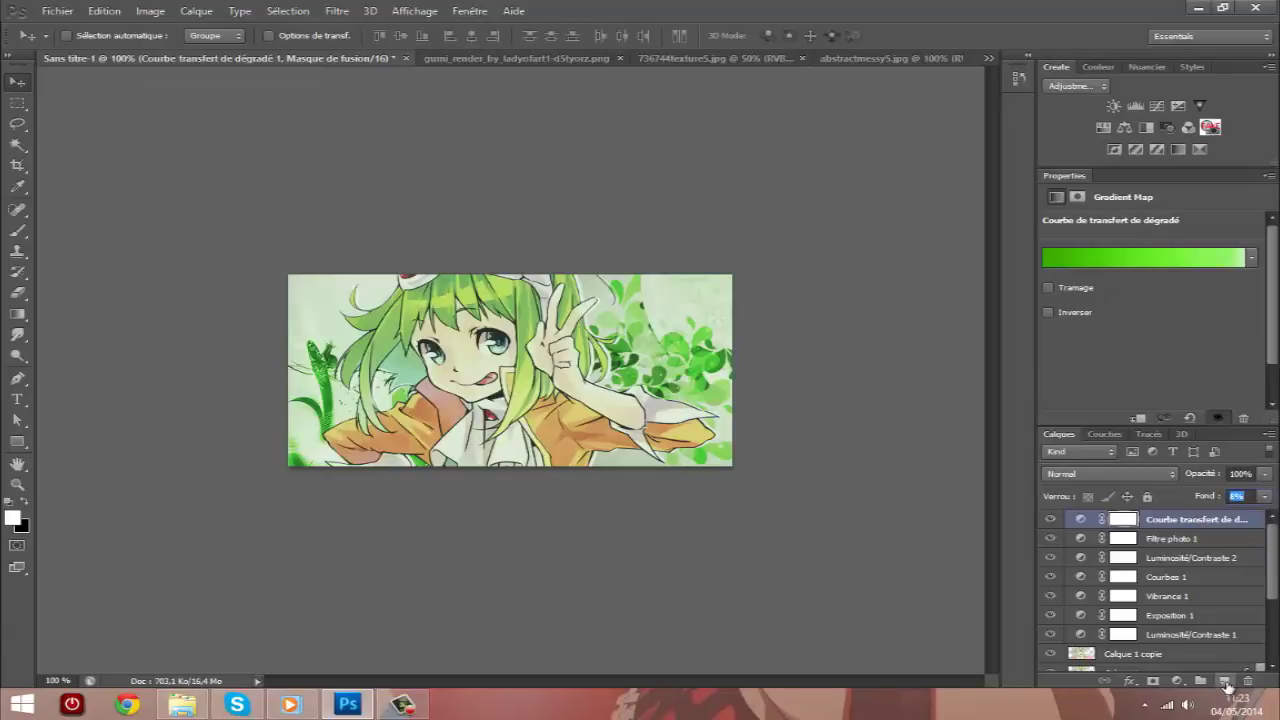
left_click(1224, 681)
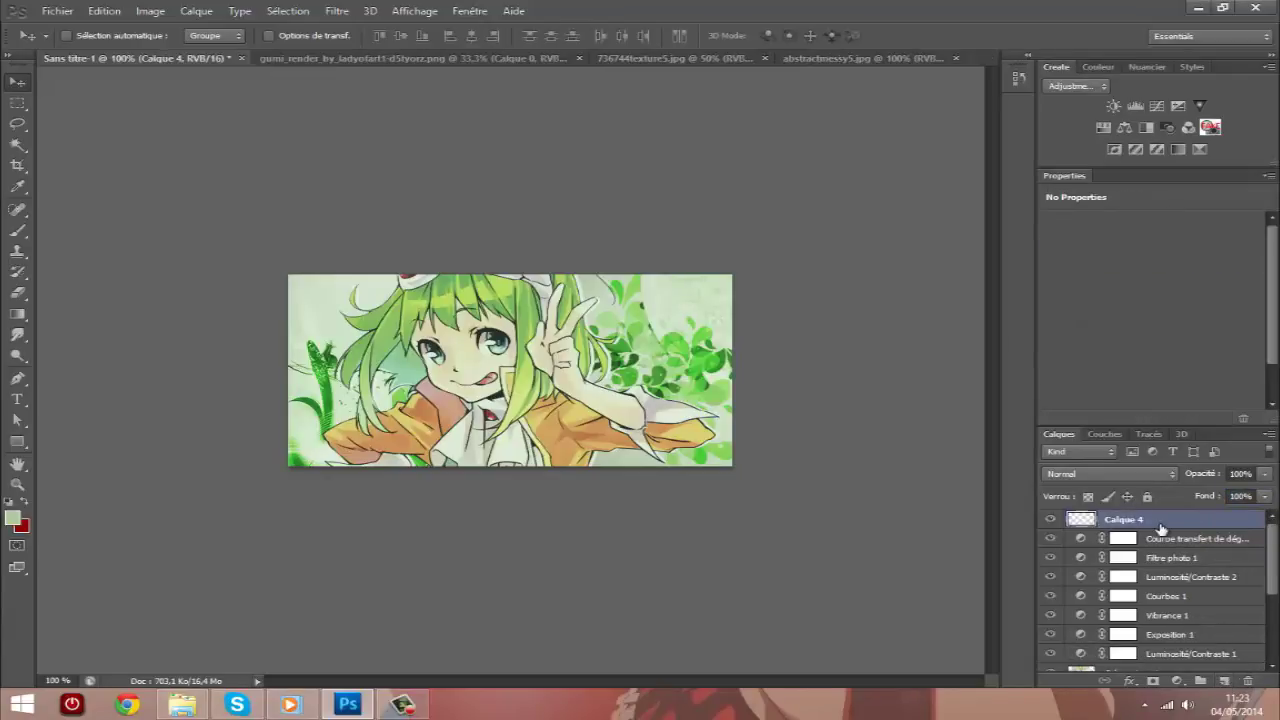
right_click(1161, 521)
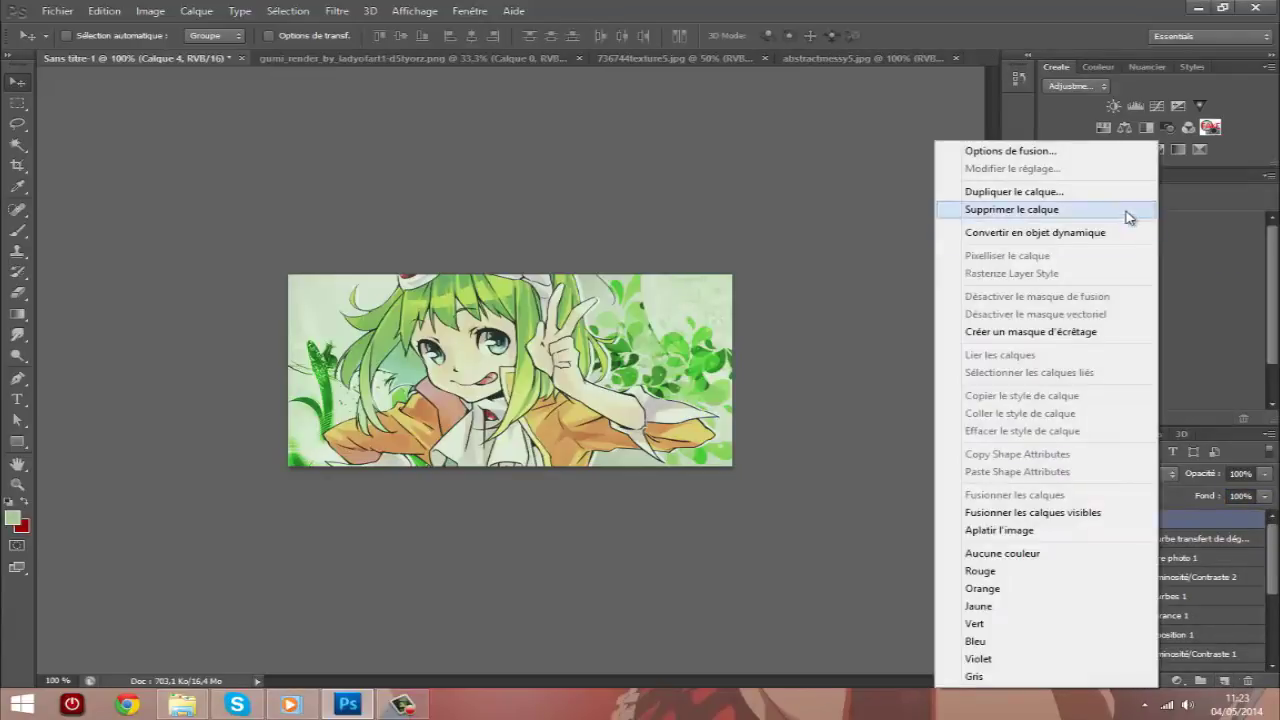
left_click(1199, 518)
right_click(1199, 518)
left_click(1060, 495)
Select the whole canvas on Calque 4, browse its layer options, then clear the selection.
left_click(403, 708)
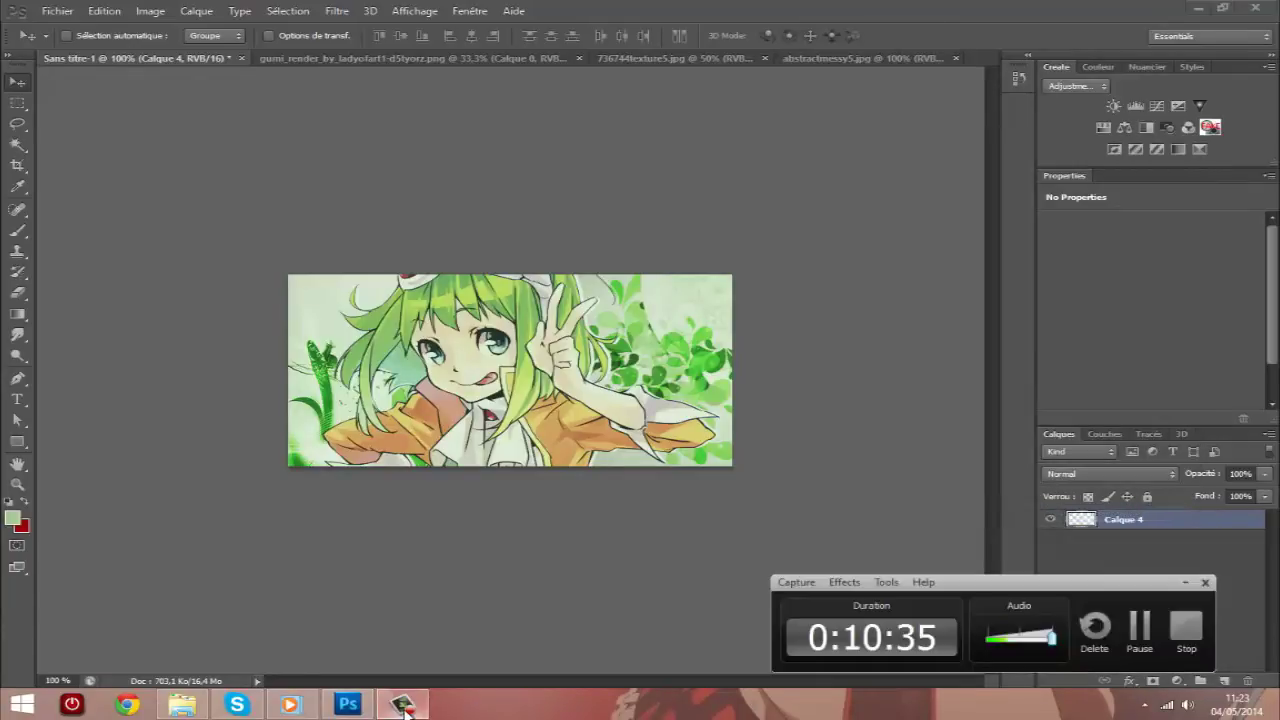
left_click(403, 708)
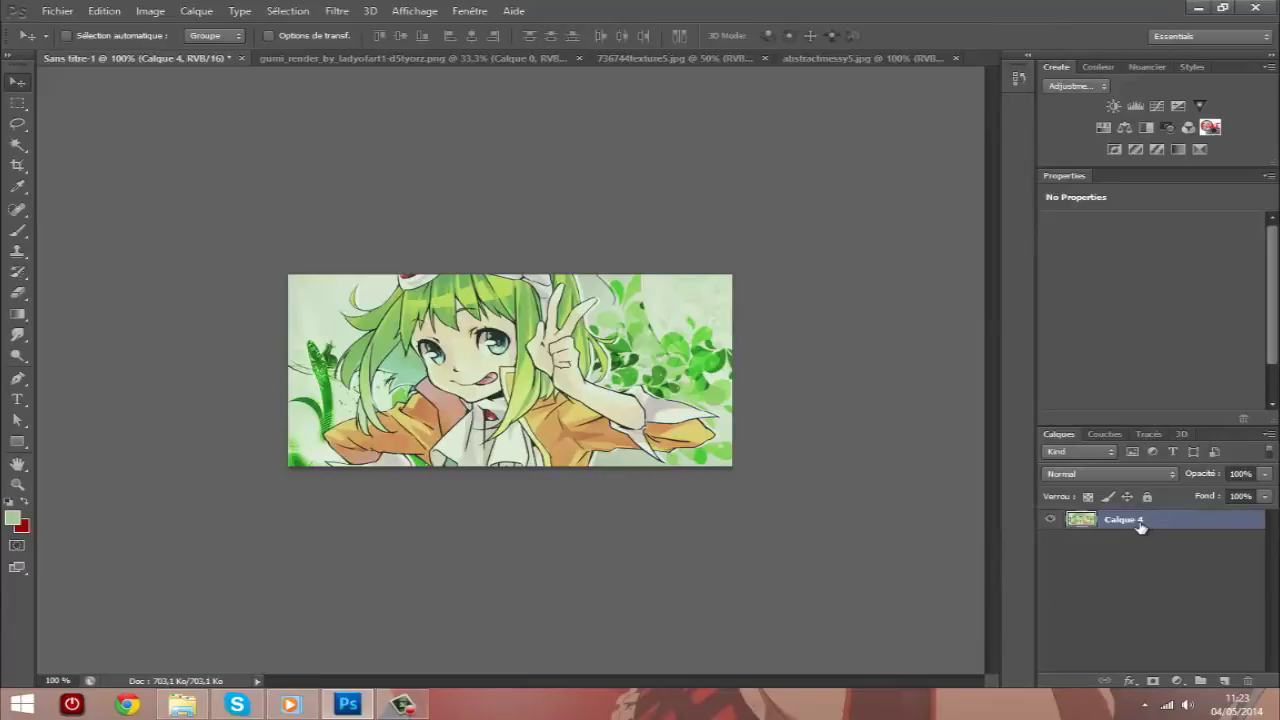
key("ctrl+a")
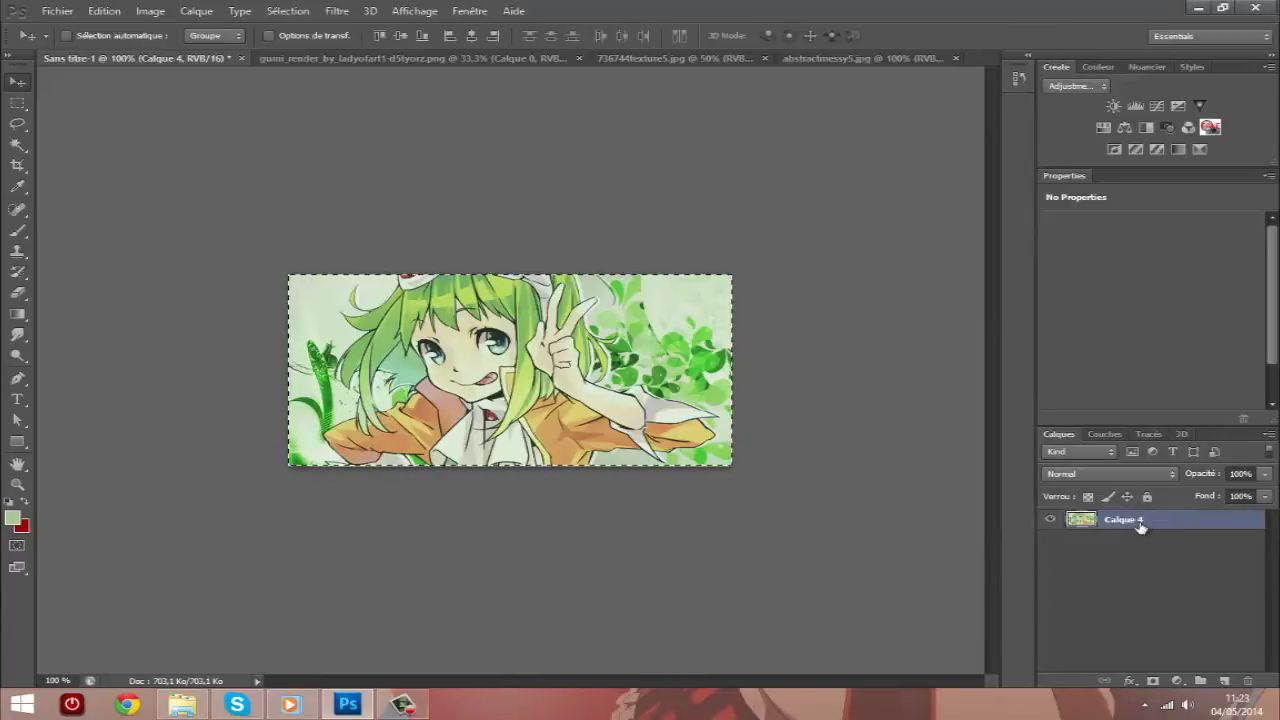
right_click(1143, 523)
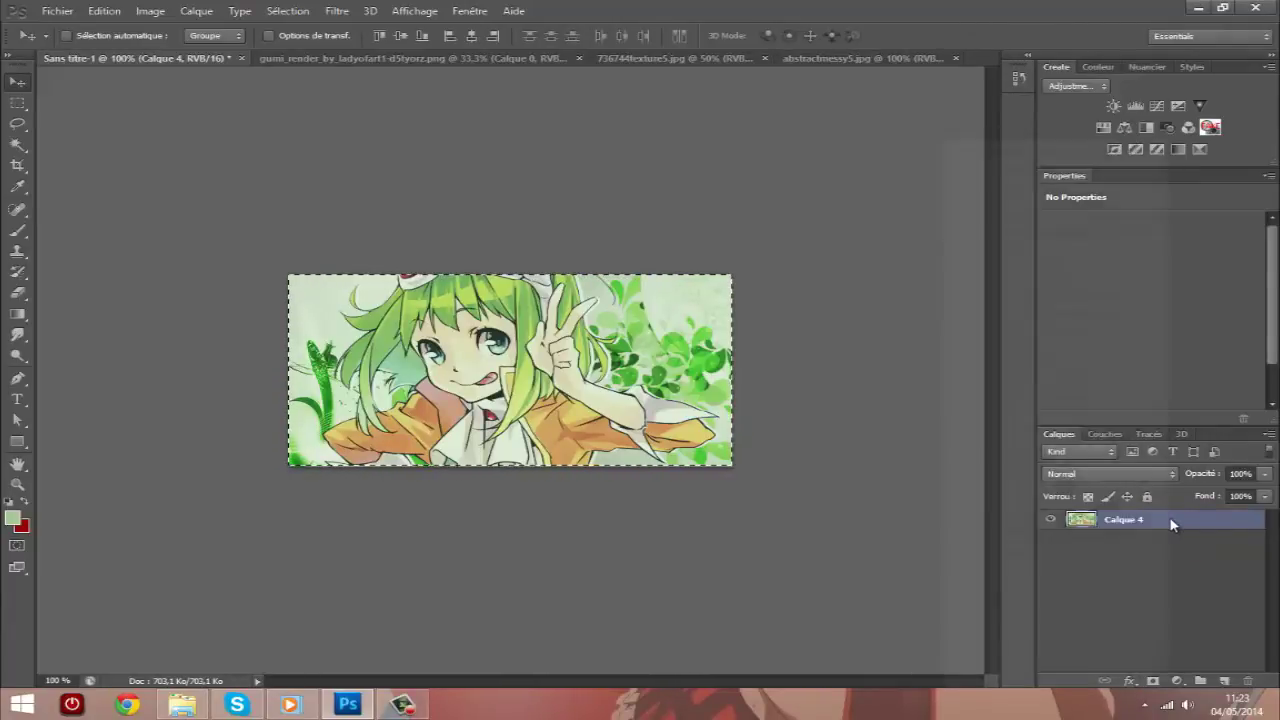
right_click(1168, 523)
left_click(1185, 527)
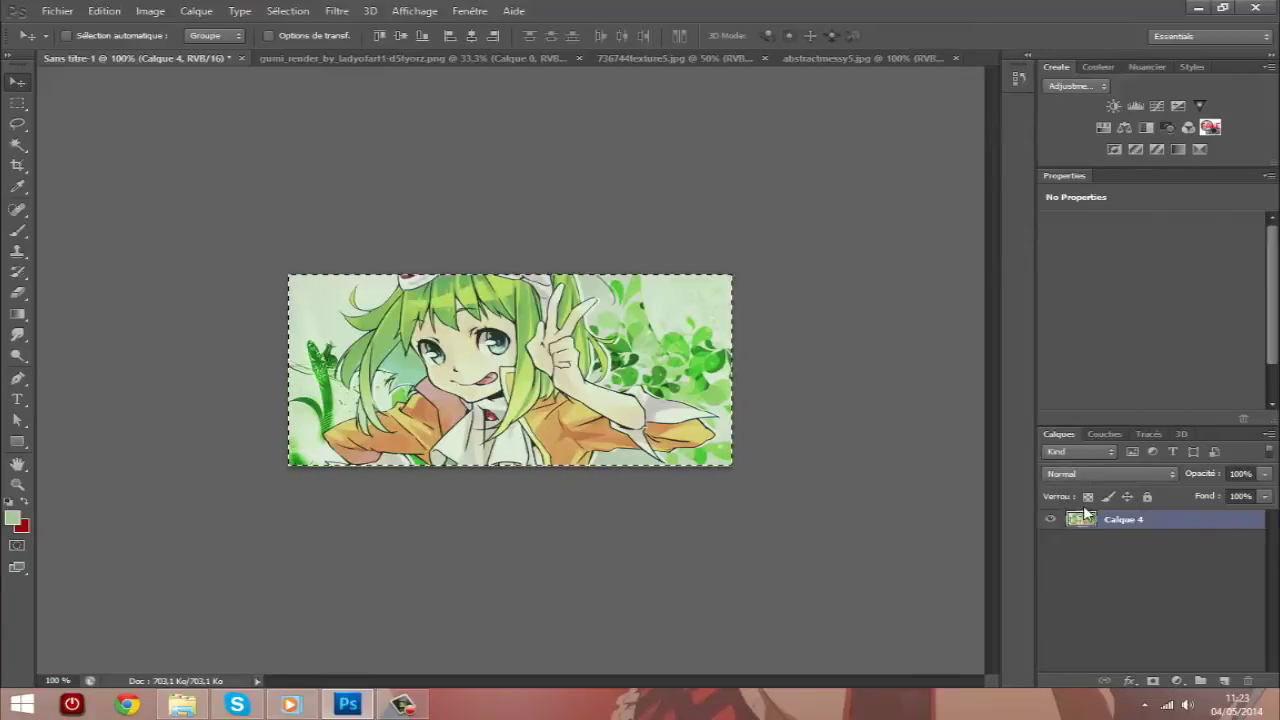
key("ctrl+alt+z")
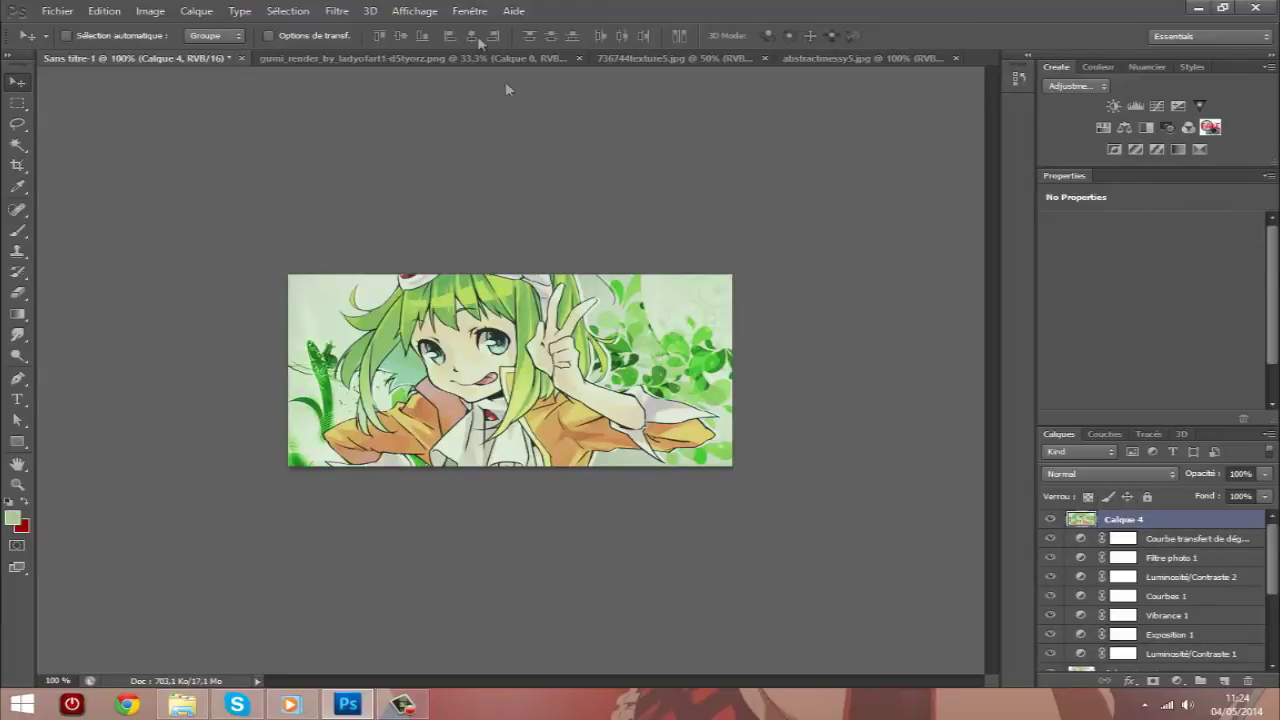
Apply a roughly 3 px Gaussian blur to Calque 4 and set it to Éclaircir blending.
left_click(352, 12)
mouse_move(362, 172)
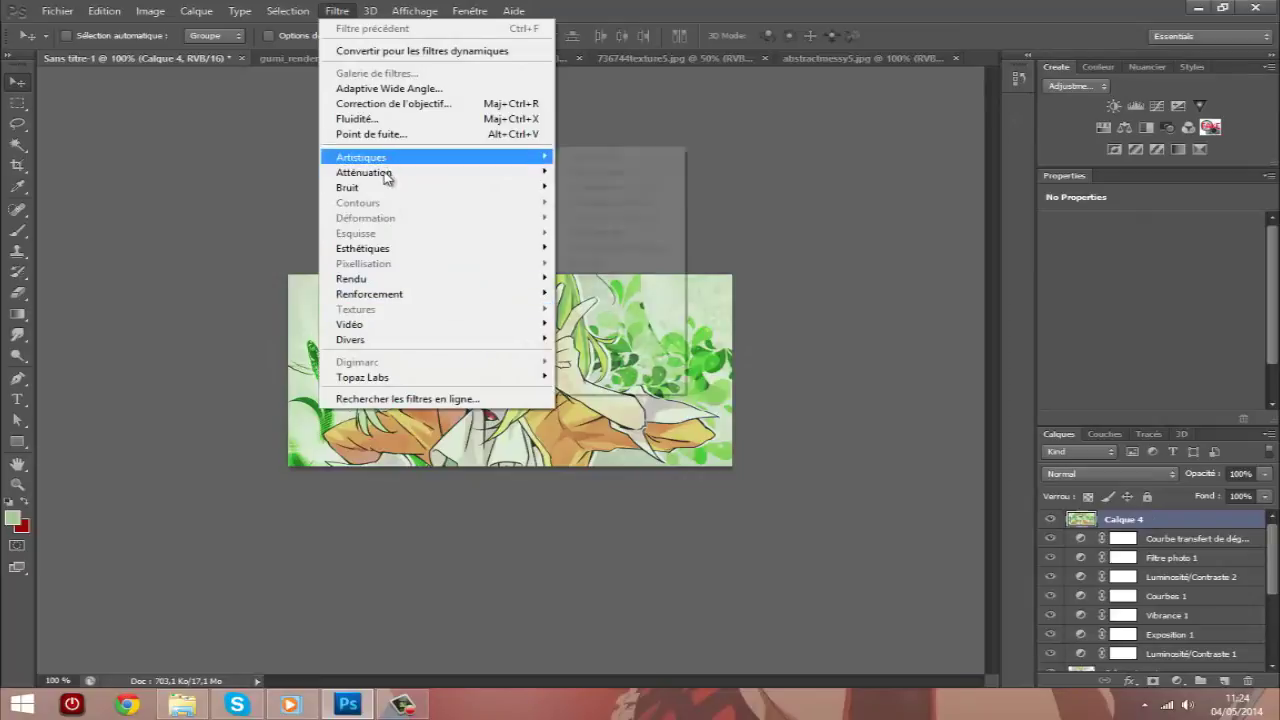
left_click(600, 224)
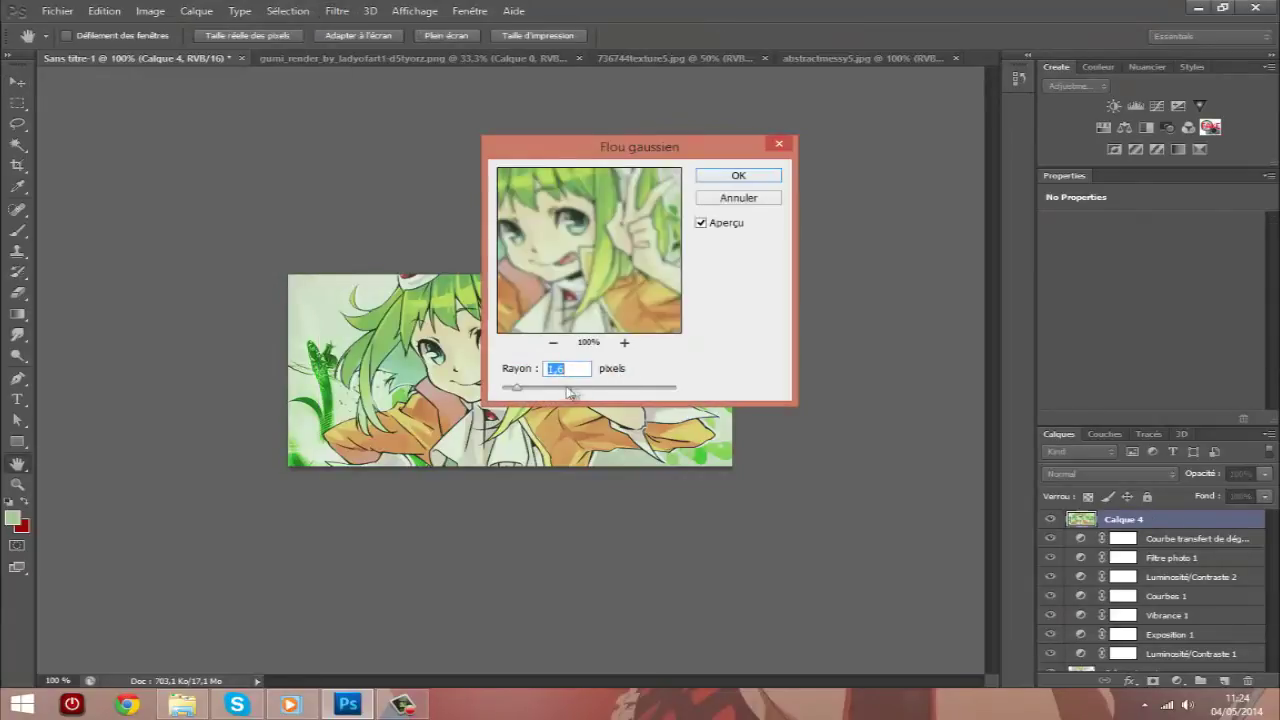
left_click_drag(519, 393, 543, 396)
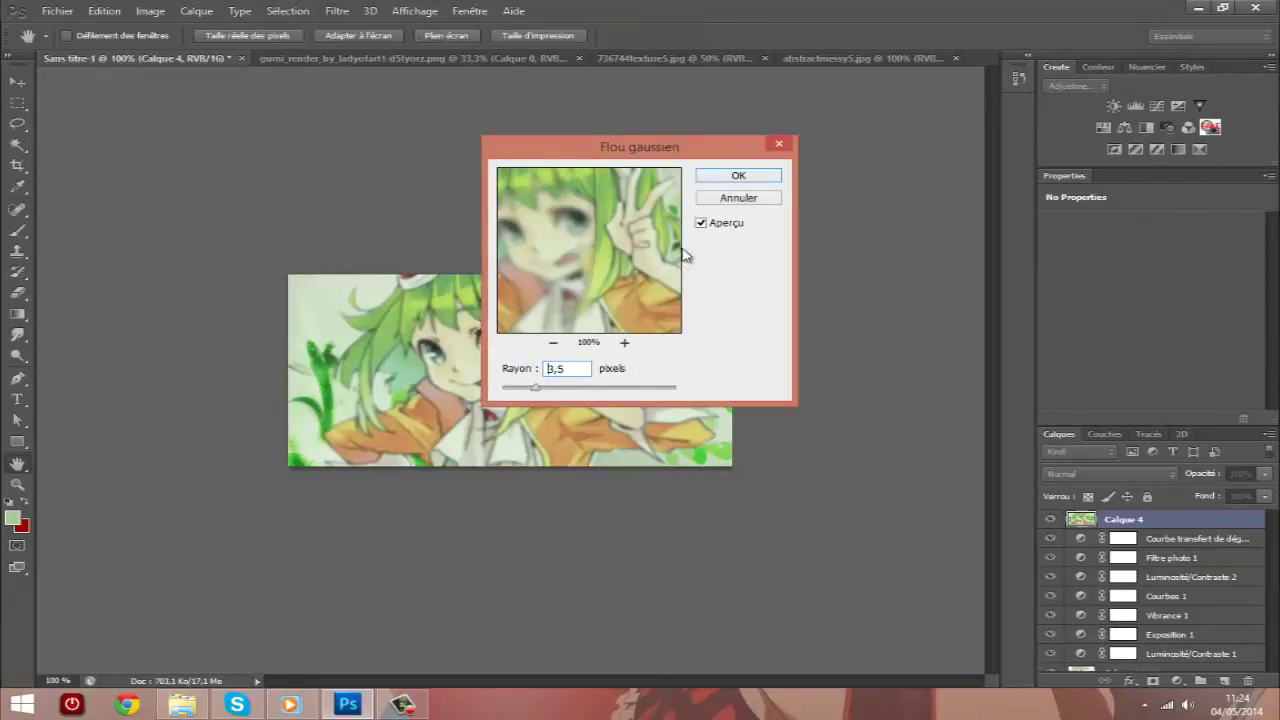
left_click(745, 176)
left_click(1108, 474)
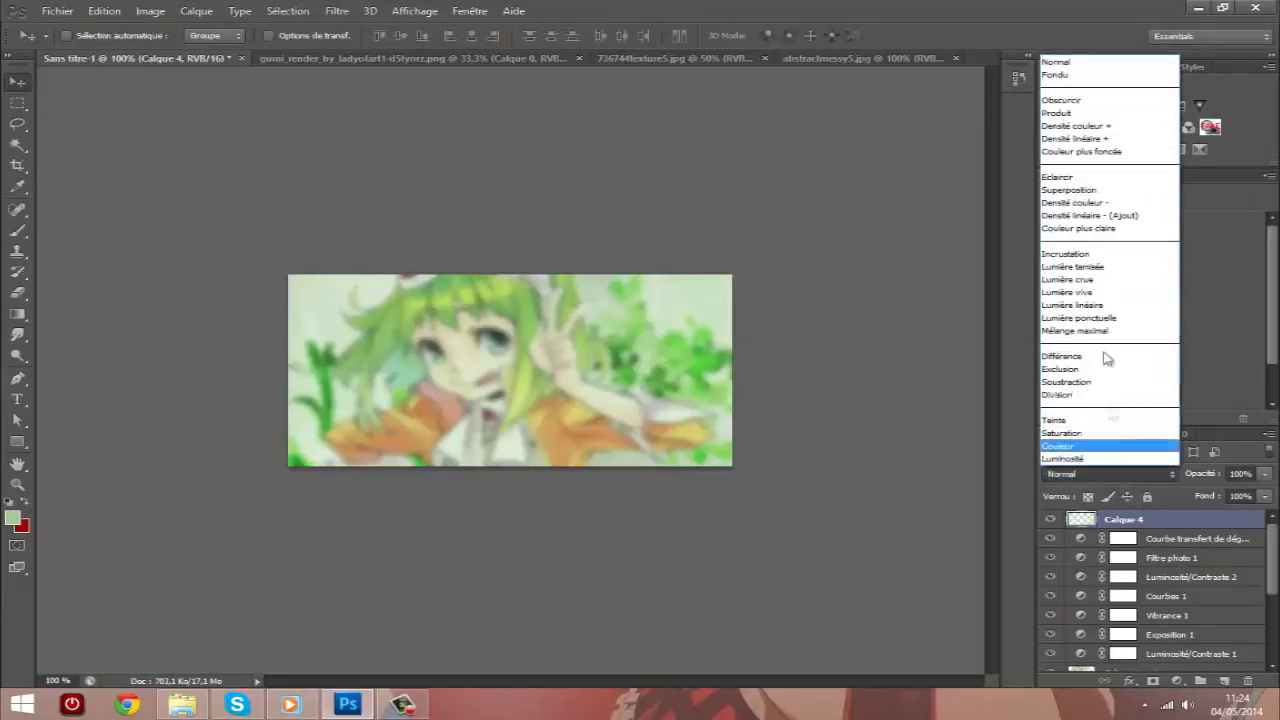
left_click(1085, 200)
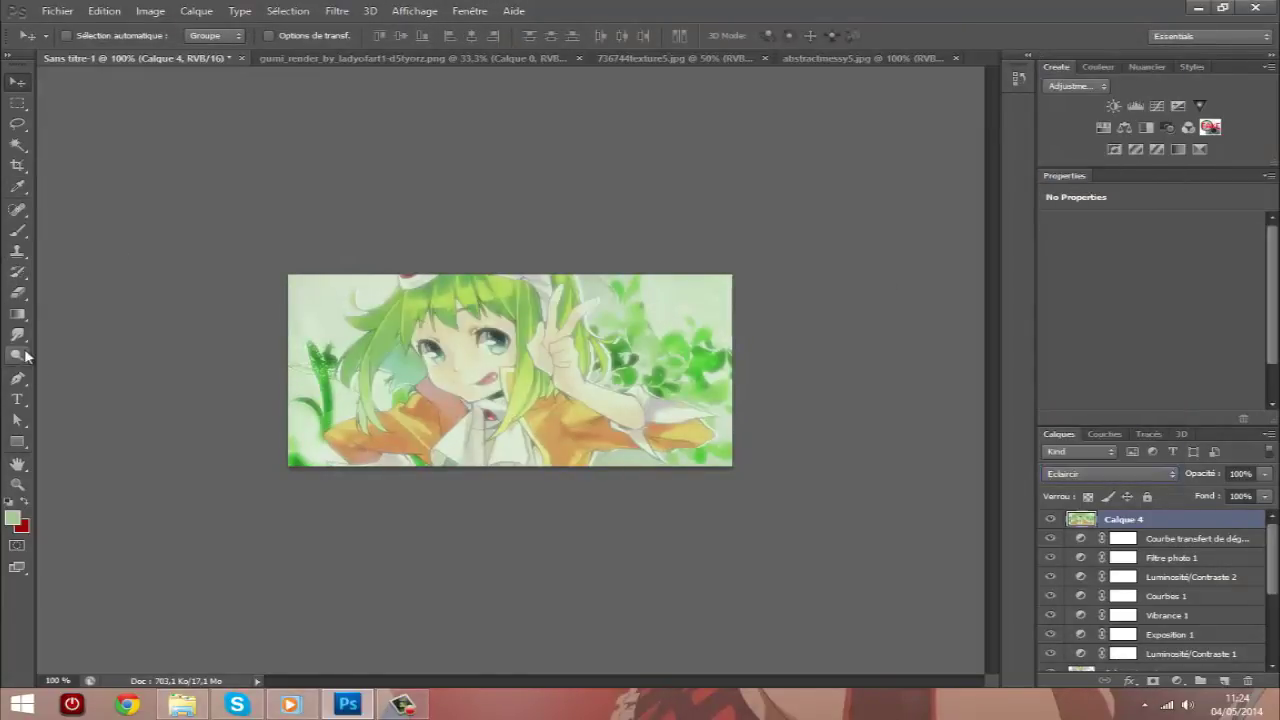
Erase Calque 4's blur along the left side, then stamp all visible layers into Calque 5.
left_click(17, 293)
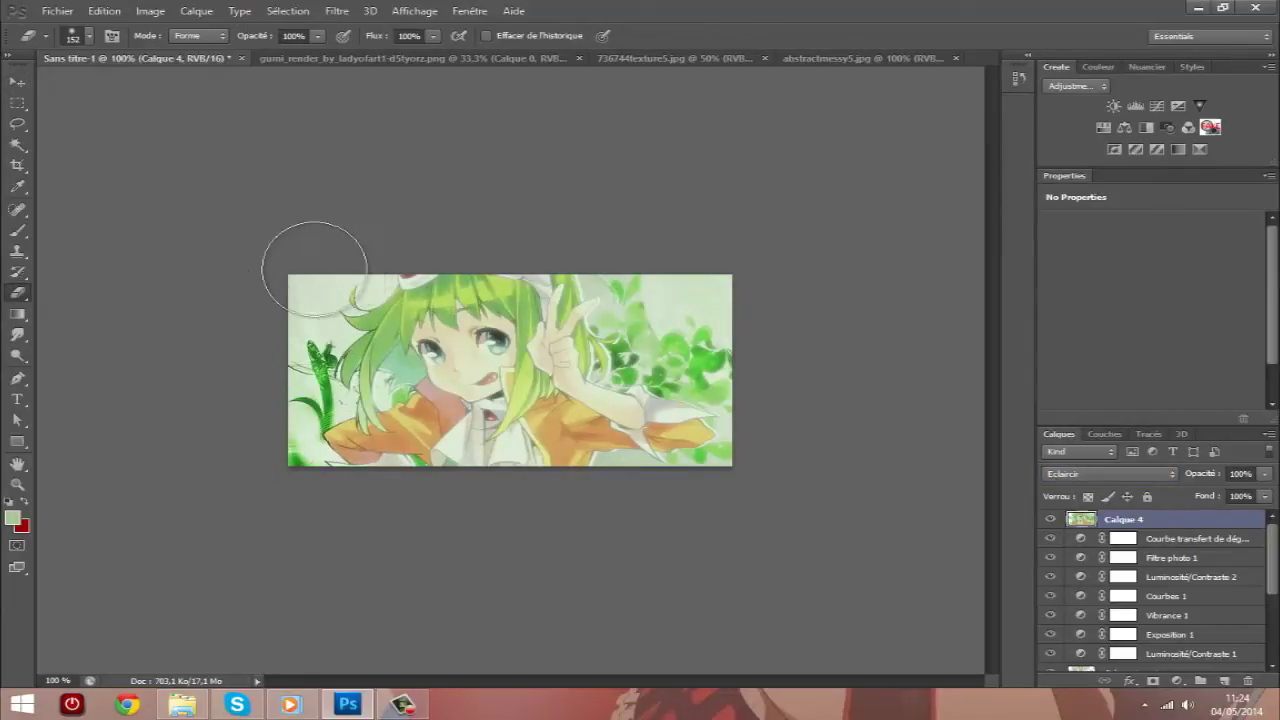
mouse_move(314, 271)
left_mouse_down()
mouse_move(297, 462)
mouse_move(692, 509)
left_mouse_up()
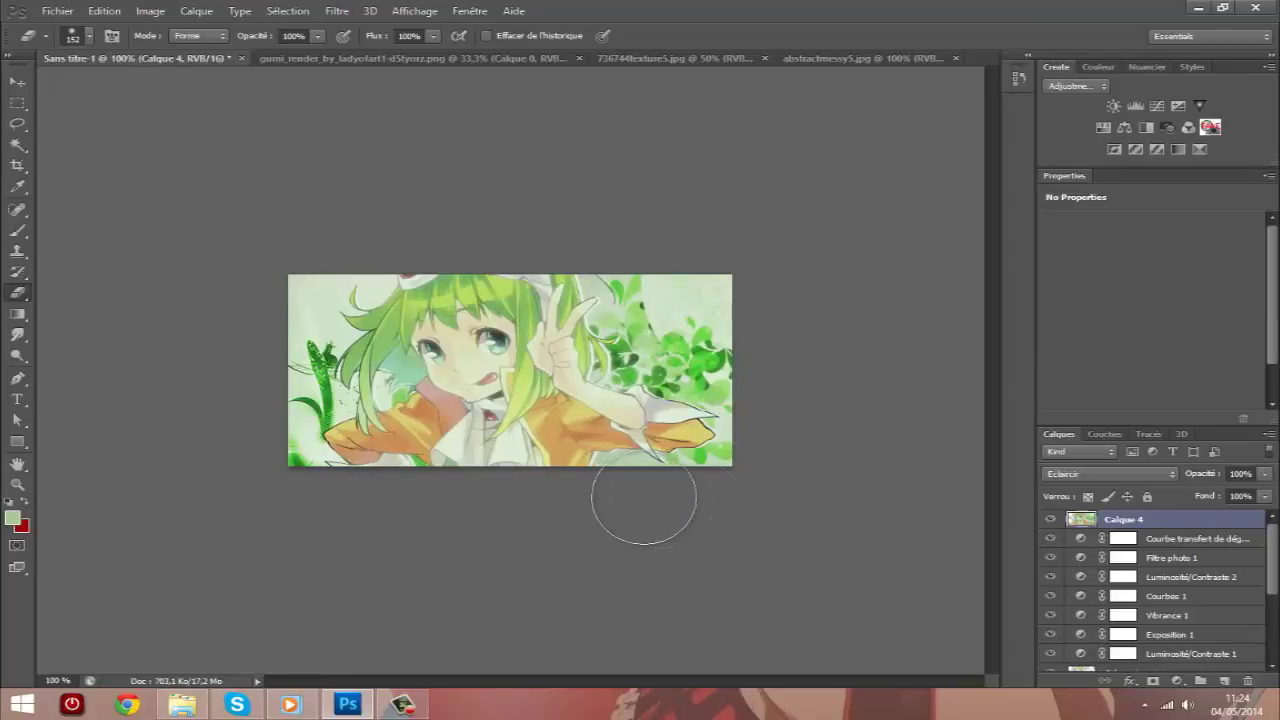
left_click(22, 84)
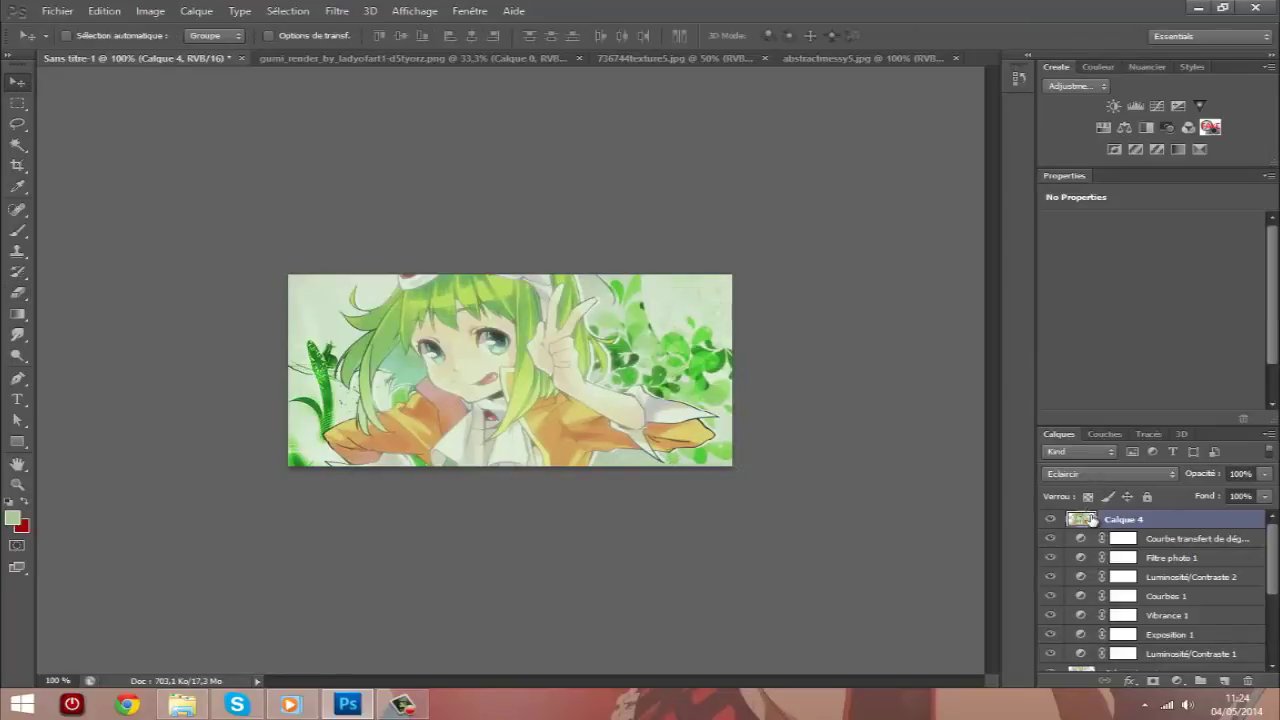
key("ctrl+alt+shift+e")
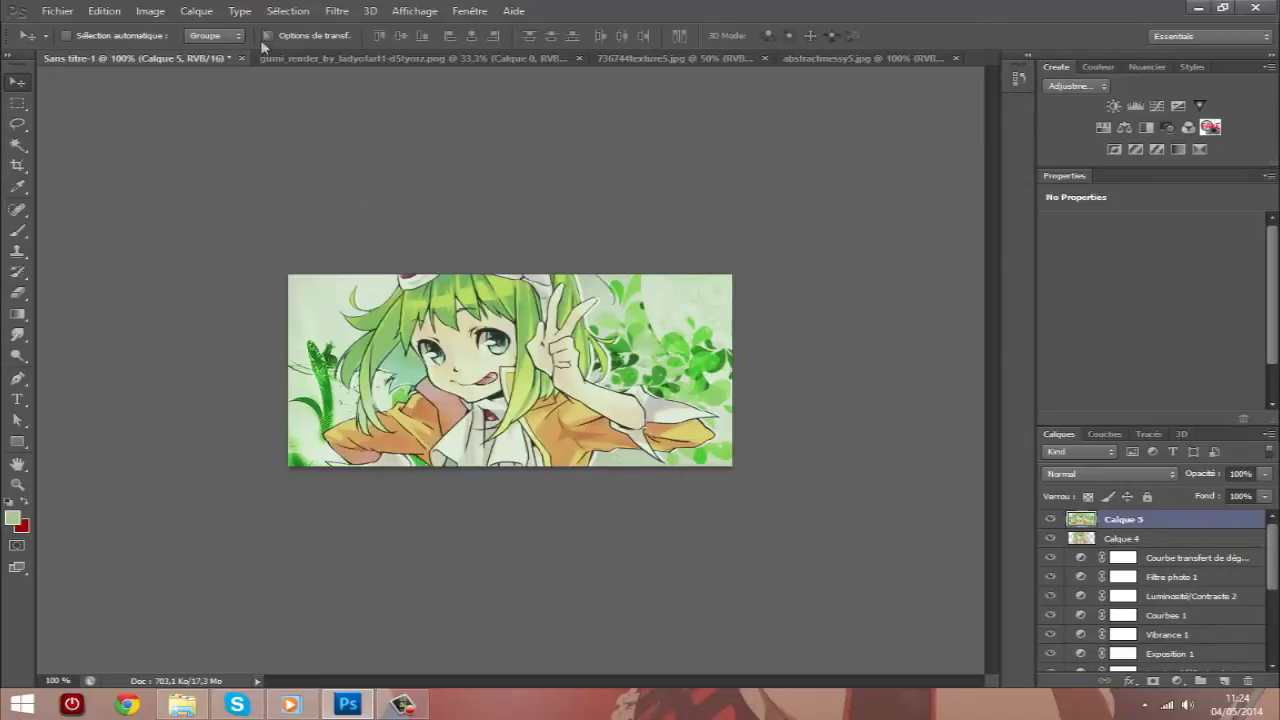
Blur Calque 5 about 2 px, set it to Éclaircir, and erase the blur over the hat and hand.
left_click(336, 11)
mouse_move(364, 172)
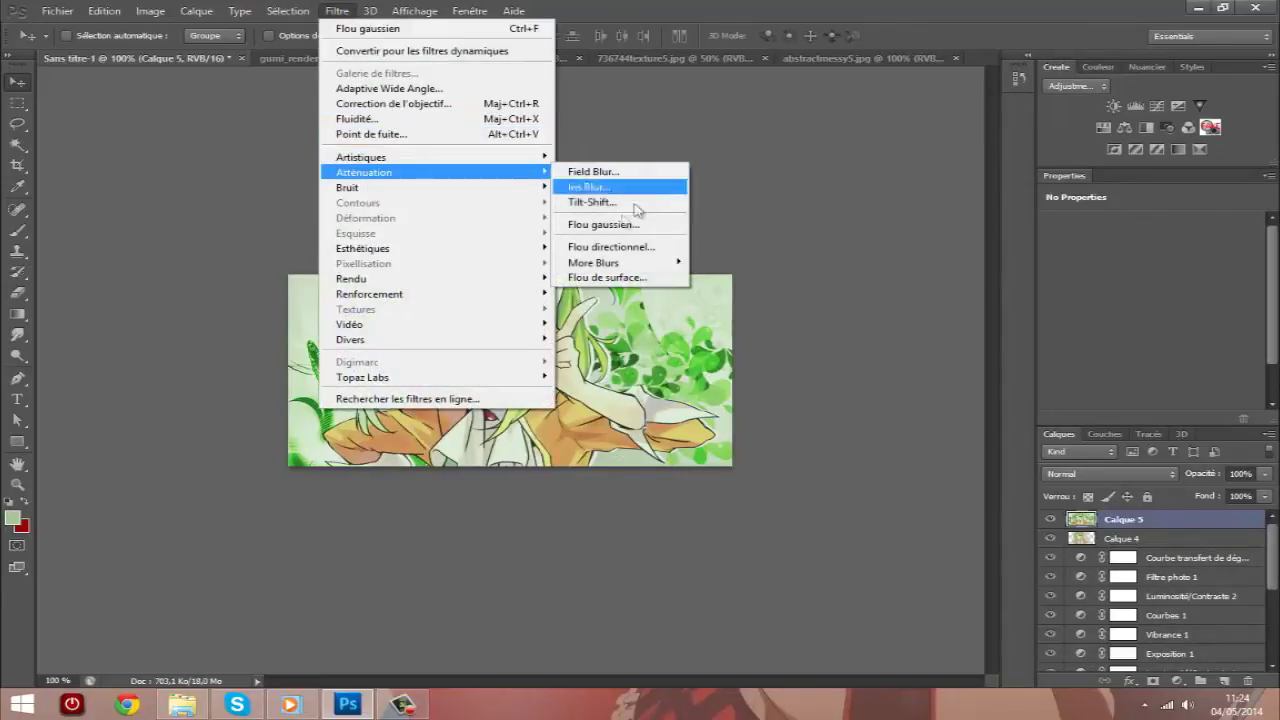
left_click(603, 224)
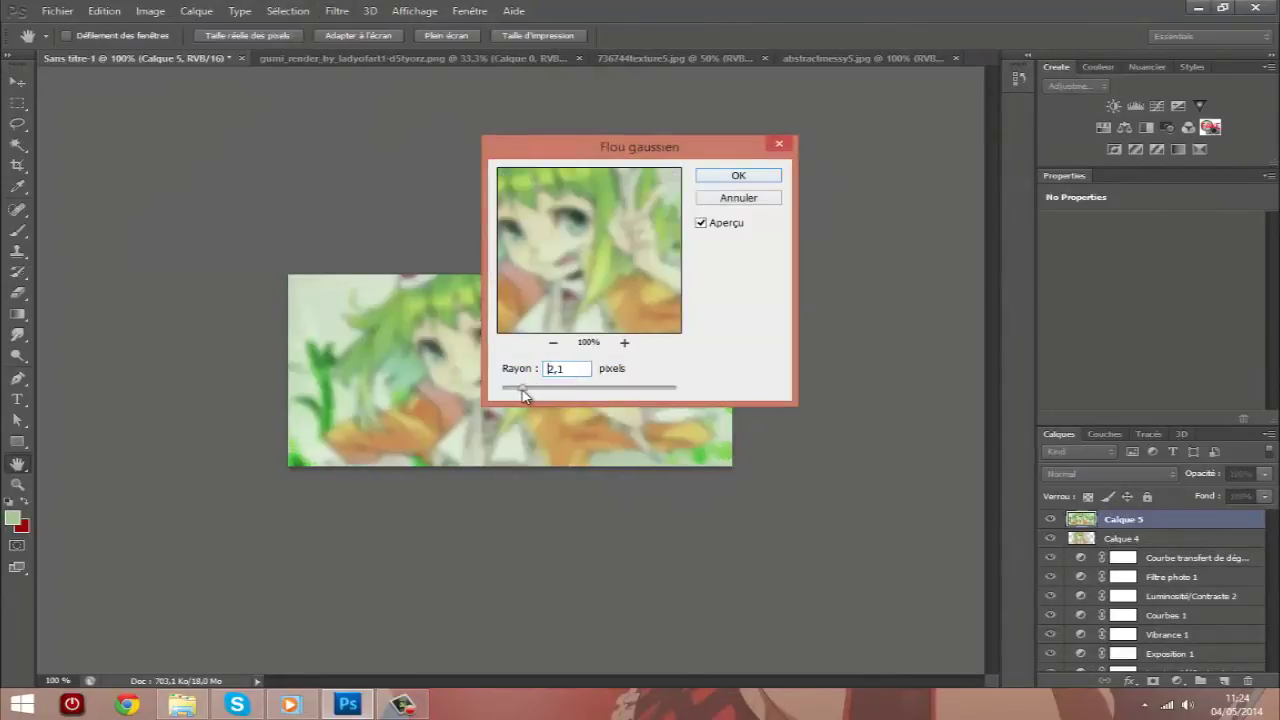
left_click_drag(517, 392, 515, 392)
left_click(718, 180)
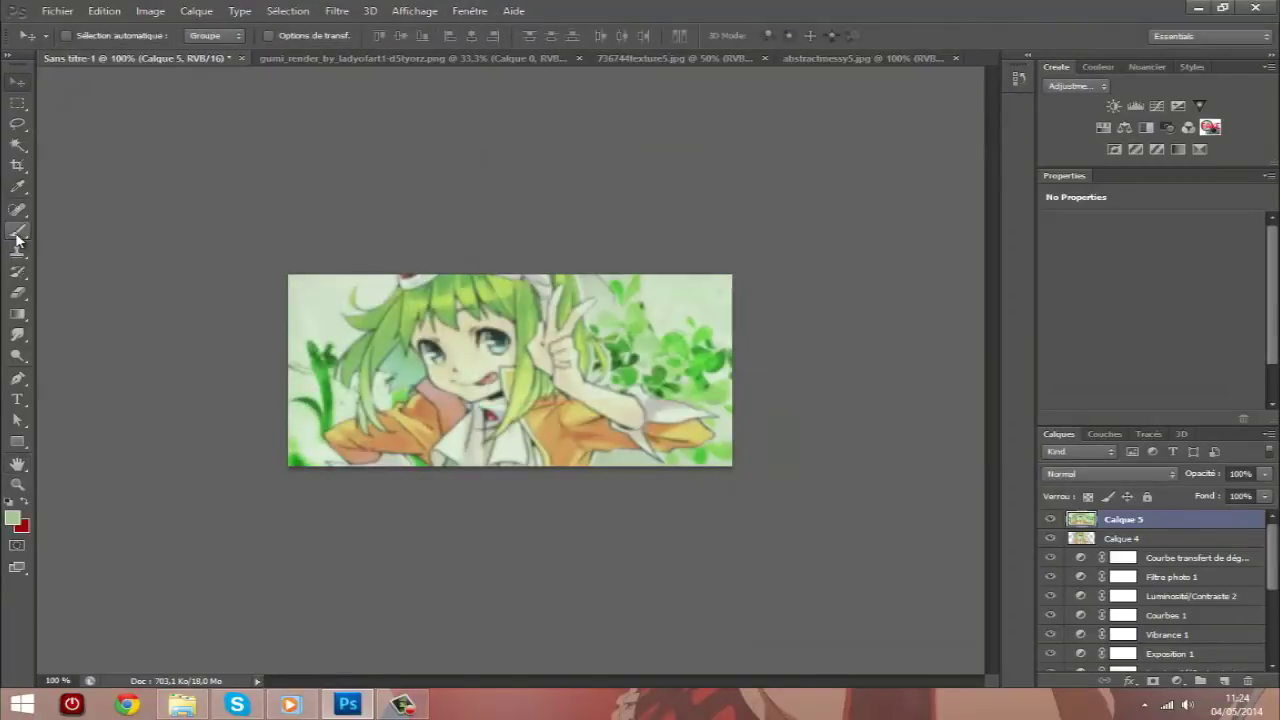
left_click(16, 232)
left_click(18, 292)
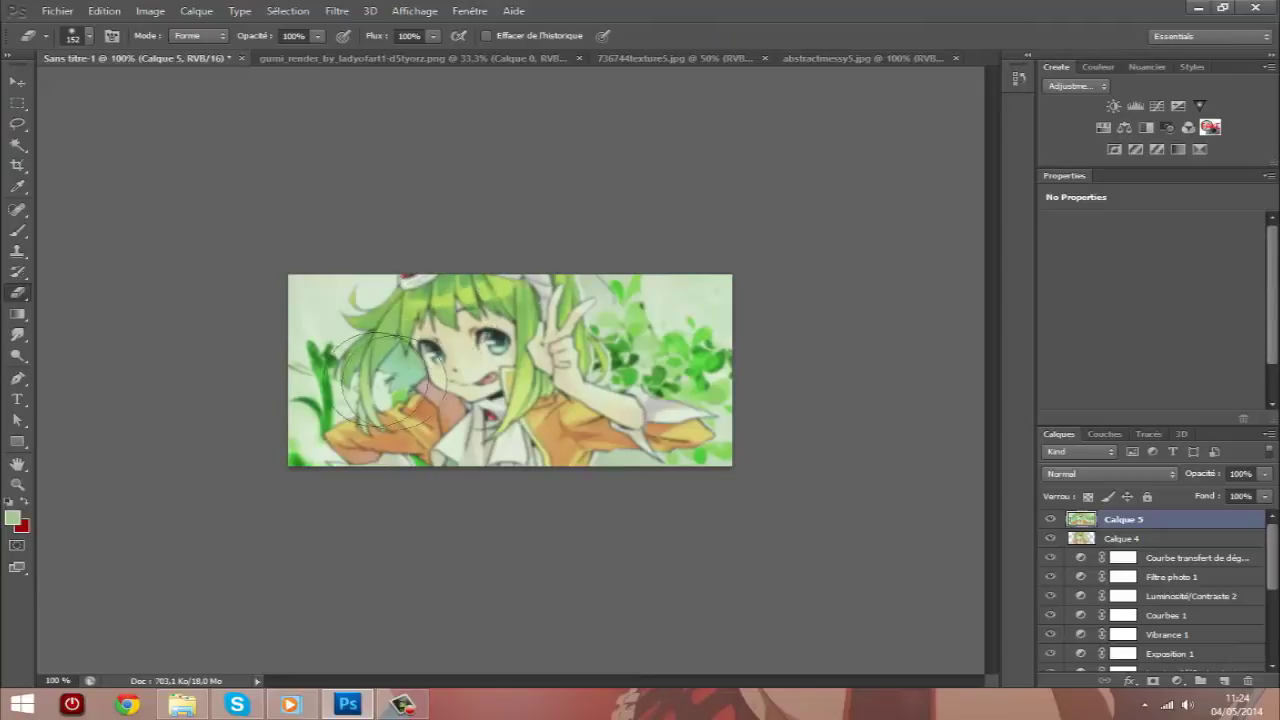
left_click(1131, 473)
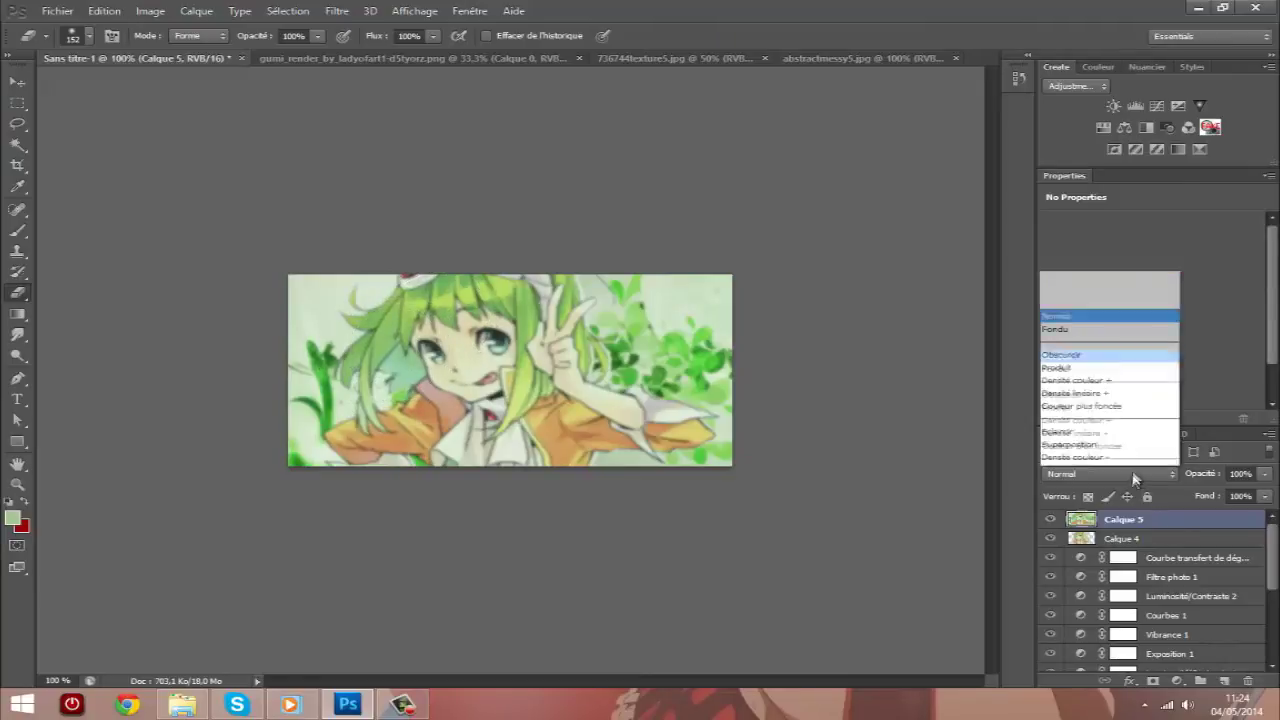
left_click(1058, 177)
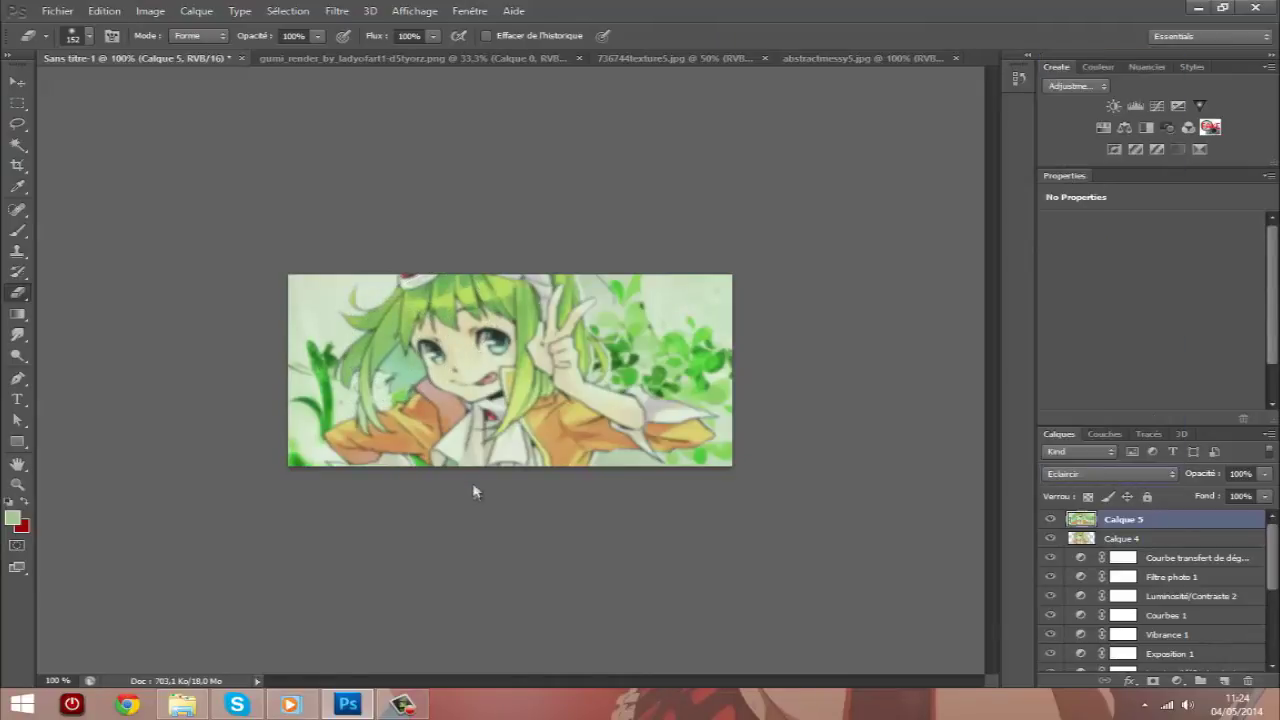
mouse_move(432, 314)
left_mouse_down()
mouse_move(552, 332)
mouse_move(459, 358)
left_mouse_up()
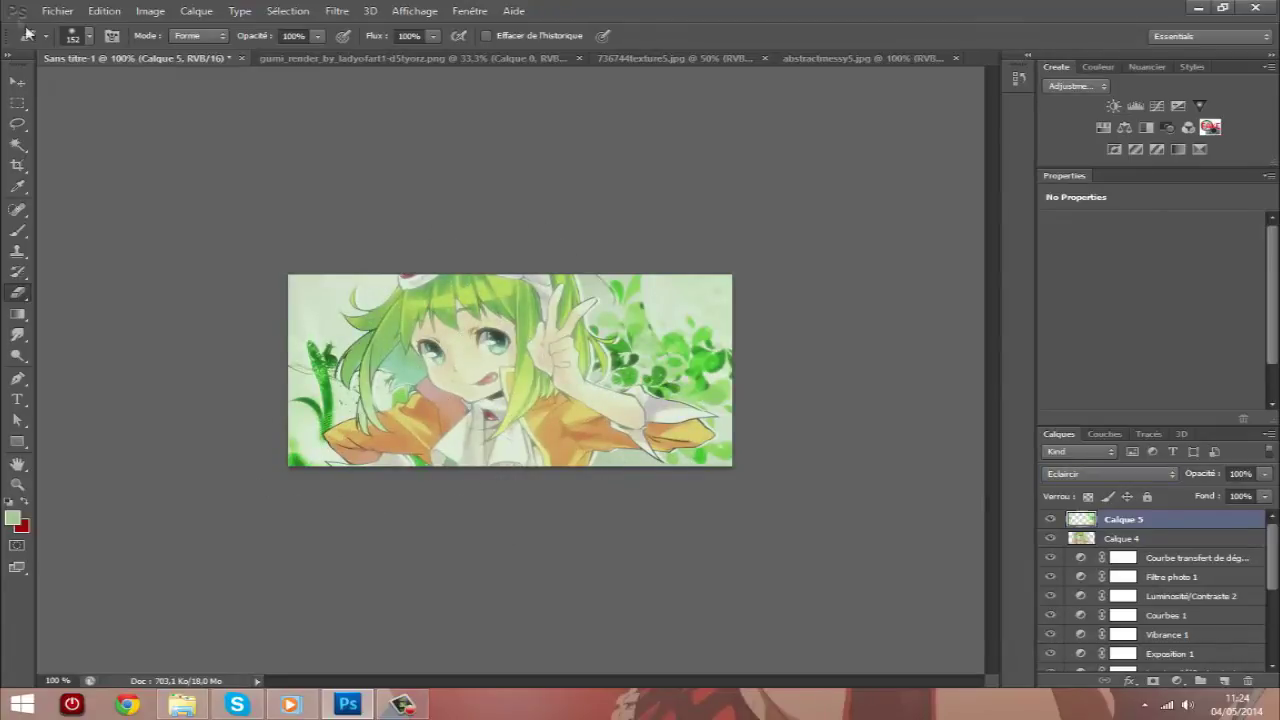
left_click(17, 81)
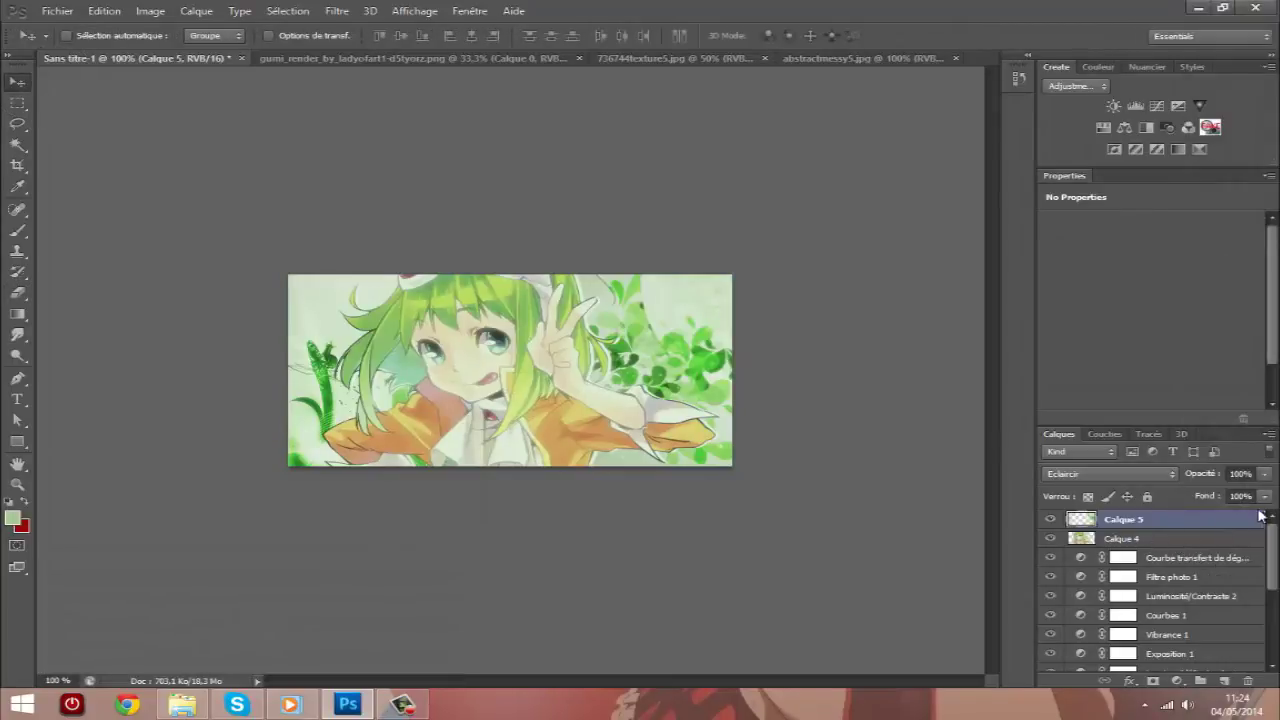
Lower Calque 4's fill to about 59% and add a new empty layer, Calque 6, above Calque 5.
left_click(1200, 538)
left_click(1264, 497)
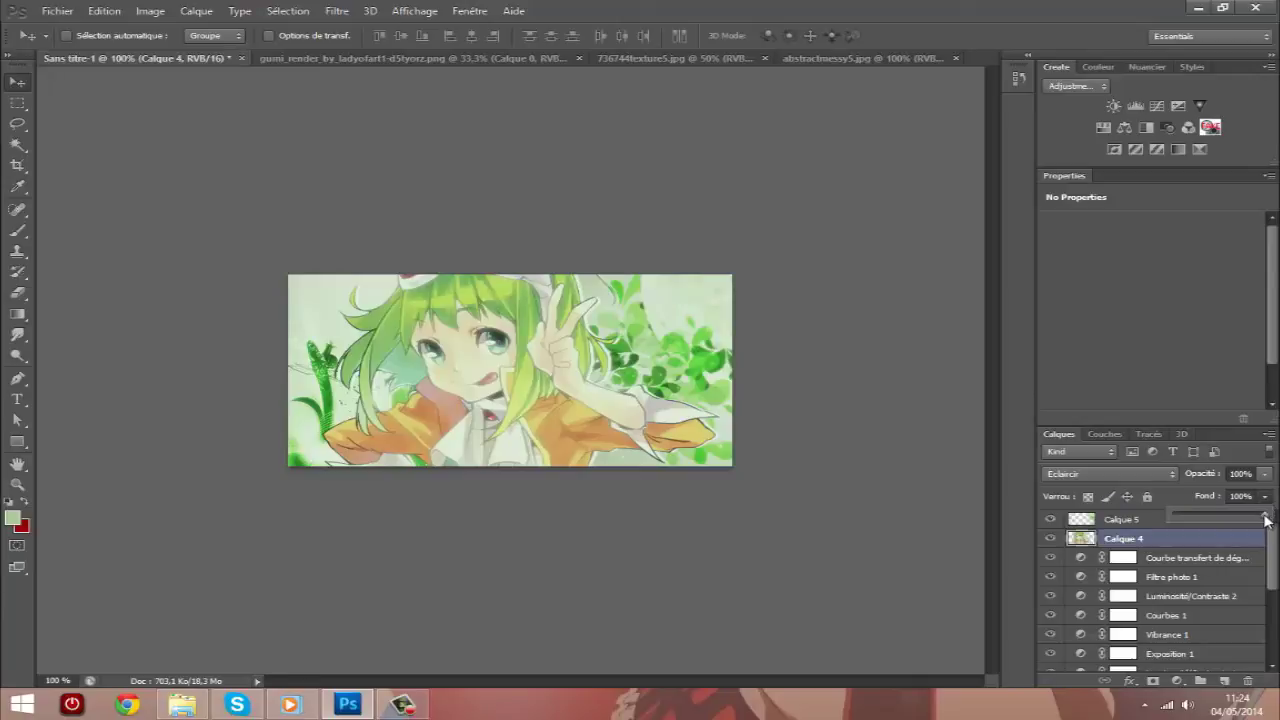
left_click_drag(1231, 514, 1228, 514)
left_click(1266, 498)
left_click(1168, 521)
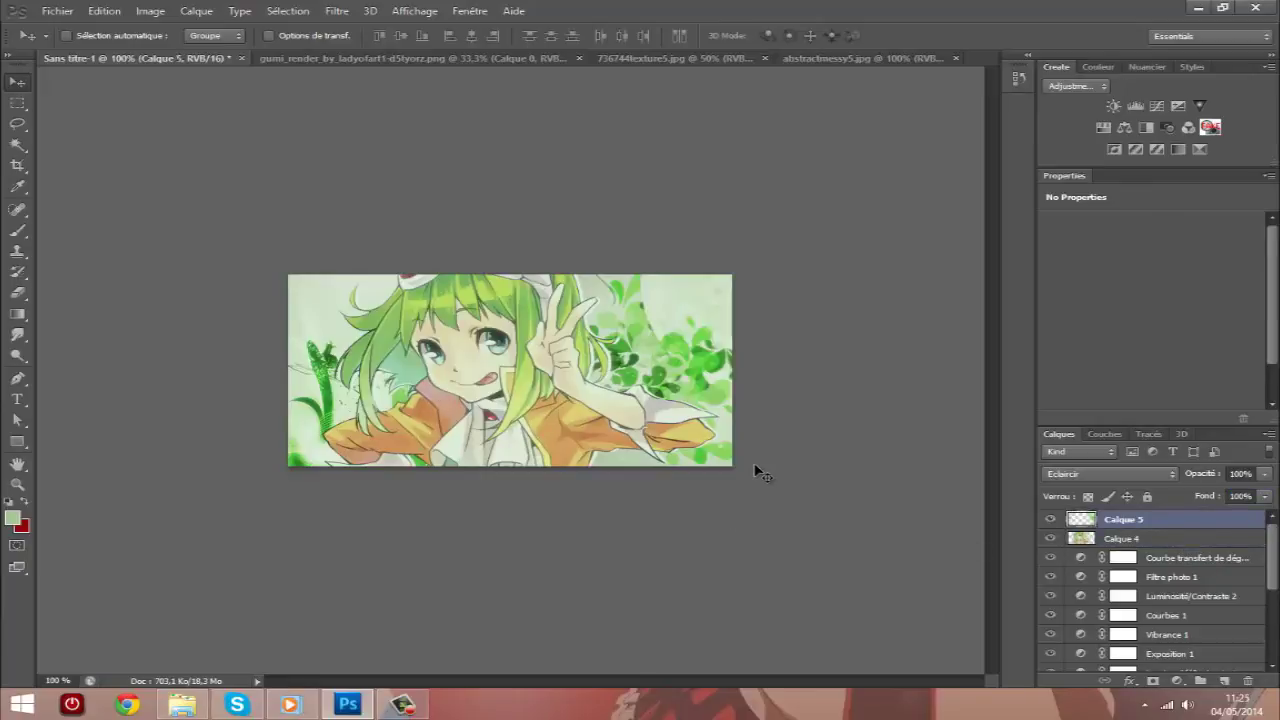
left_click(1224, 681)
left_click(17, 230)
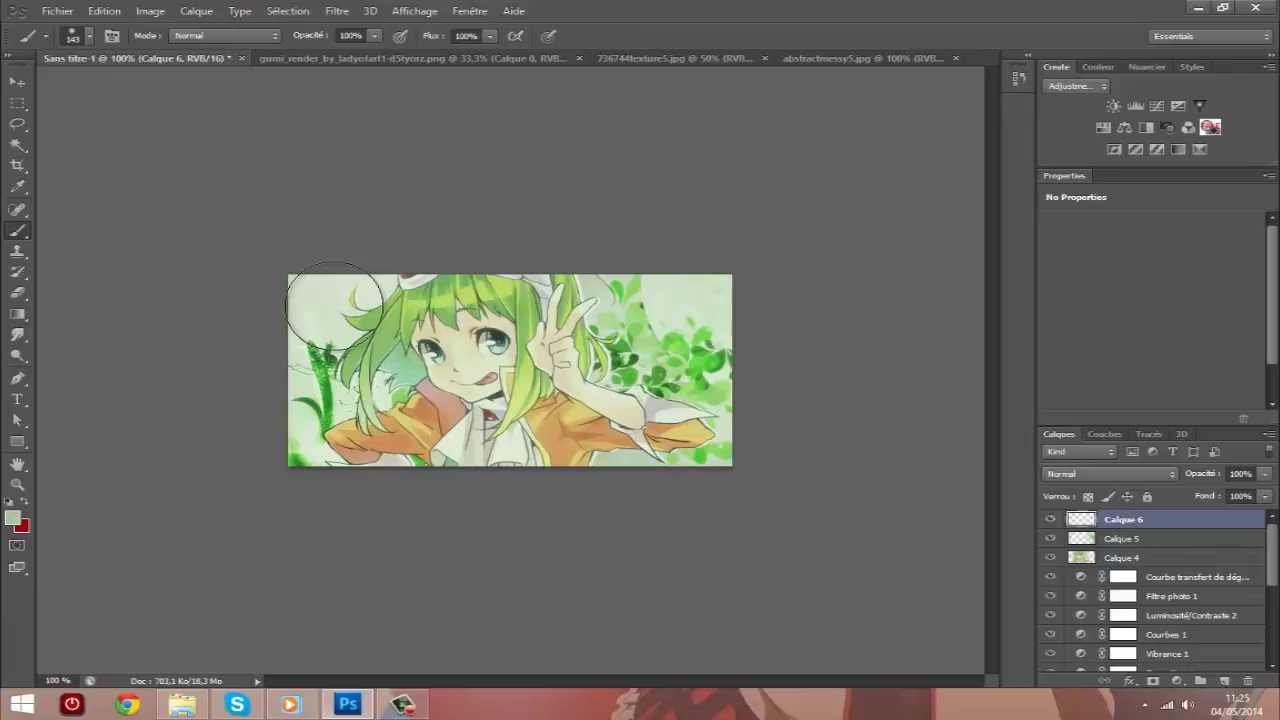
Paint soft light green on Calque 6 over the lower-left and right side, in Superposition at 75% opacity.
left_click_drag(310, 360, 370, 430)
left_click_drag(650, 320, 680, 420)
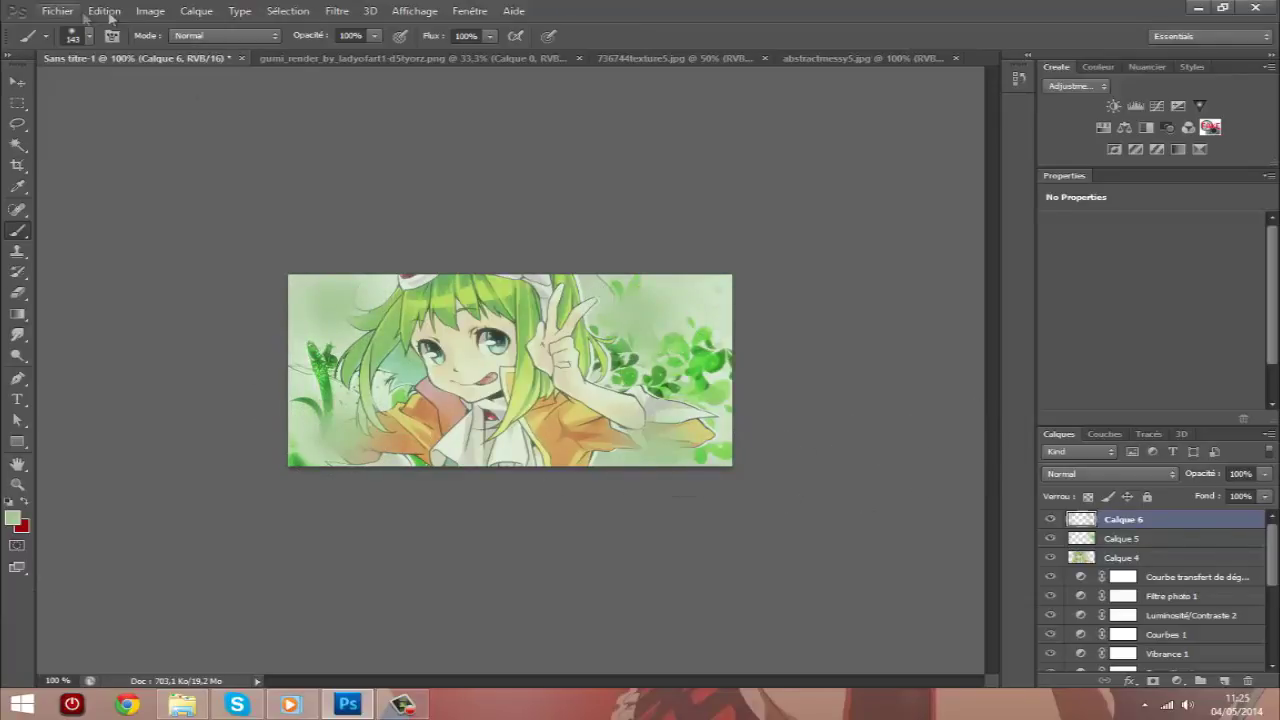
left_click_drag(680, 420, 700, 335)
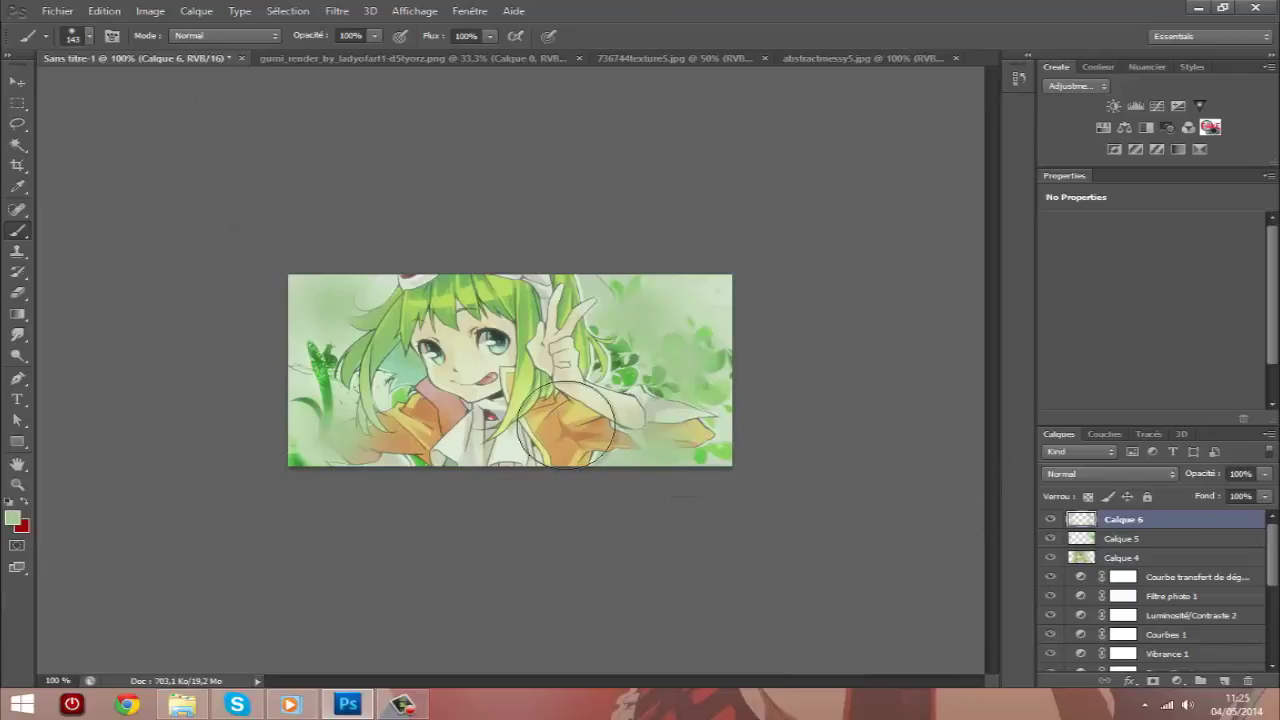
left_click(1094, 474)
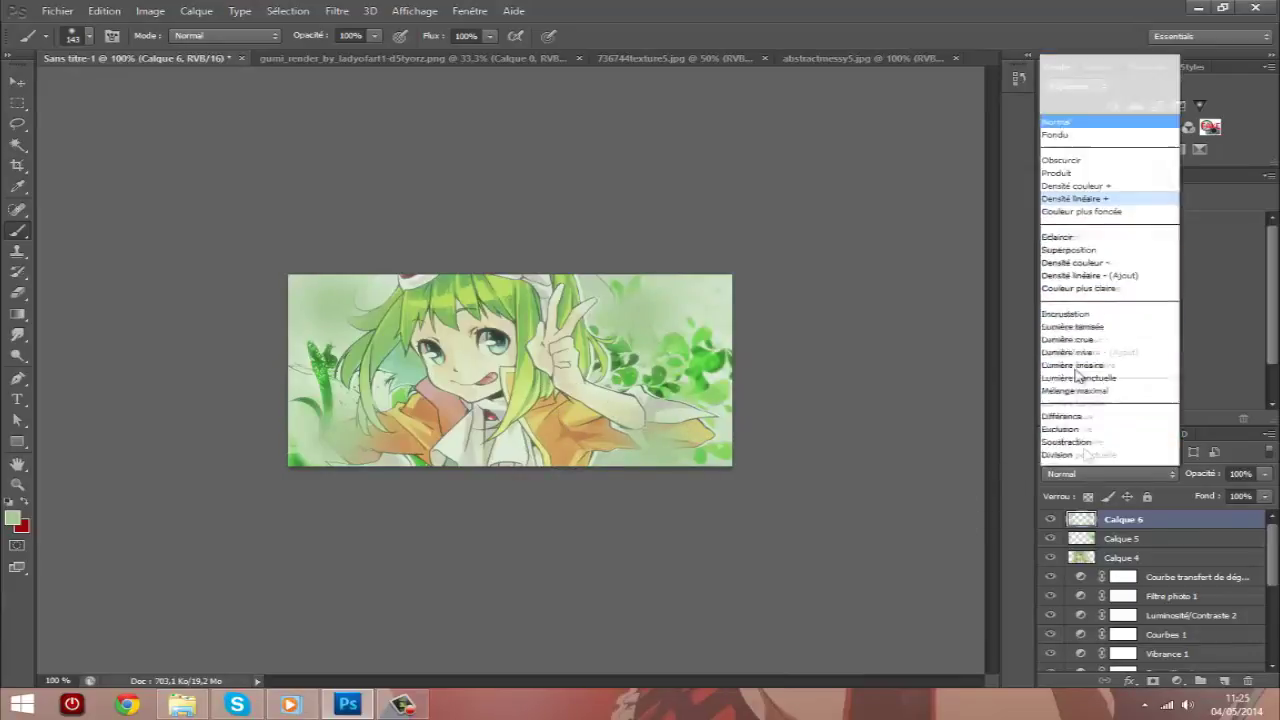
left_click(1094, 196)
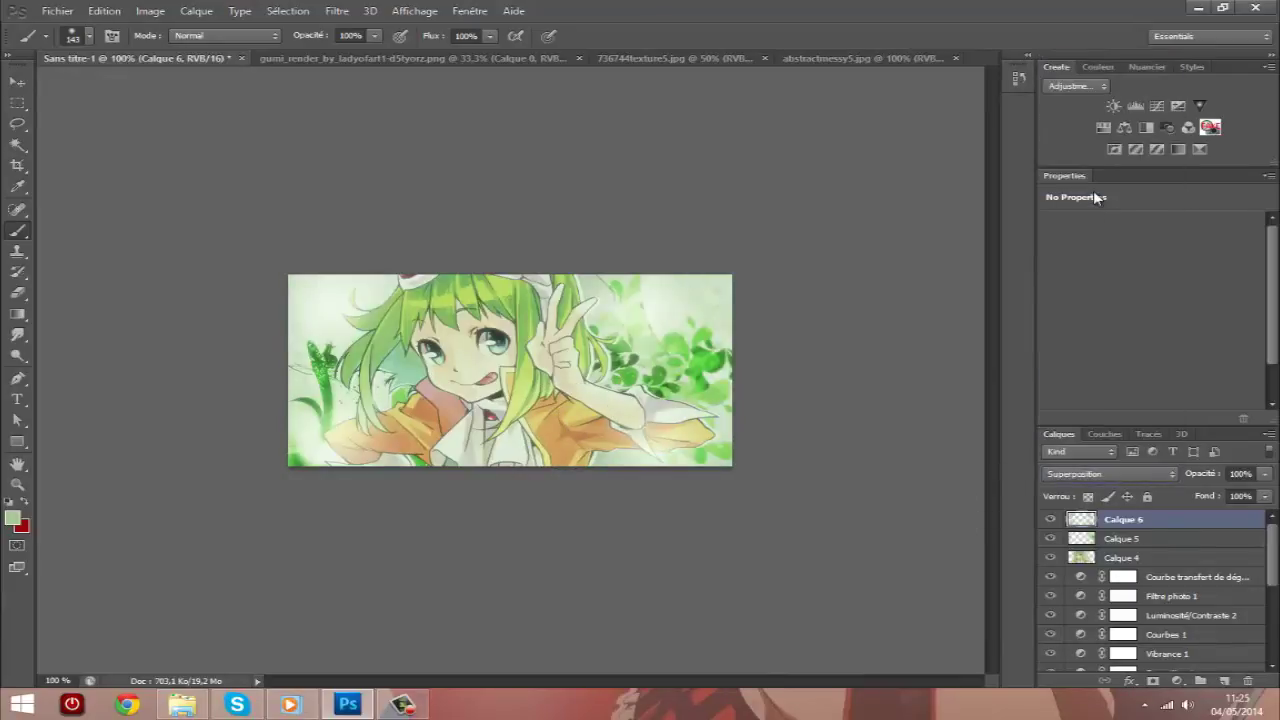
left_click(1264, 475)
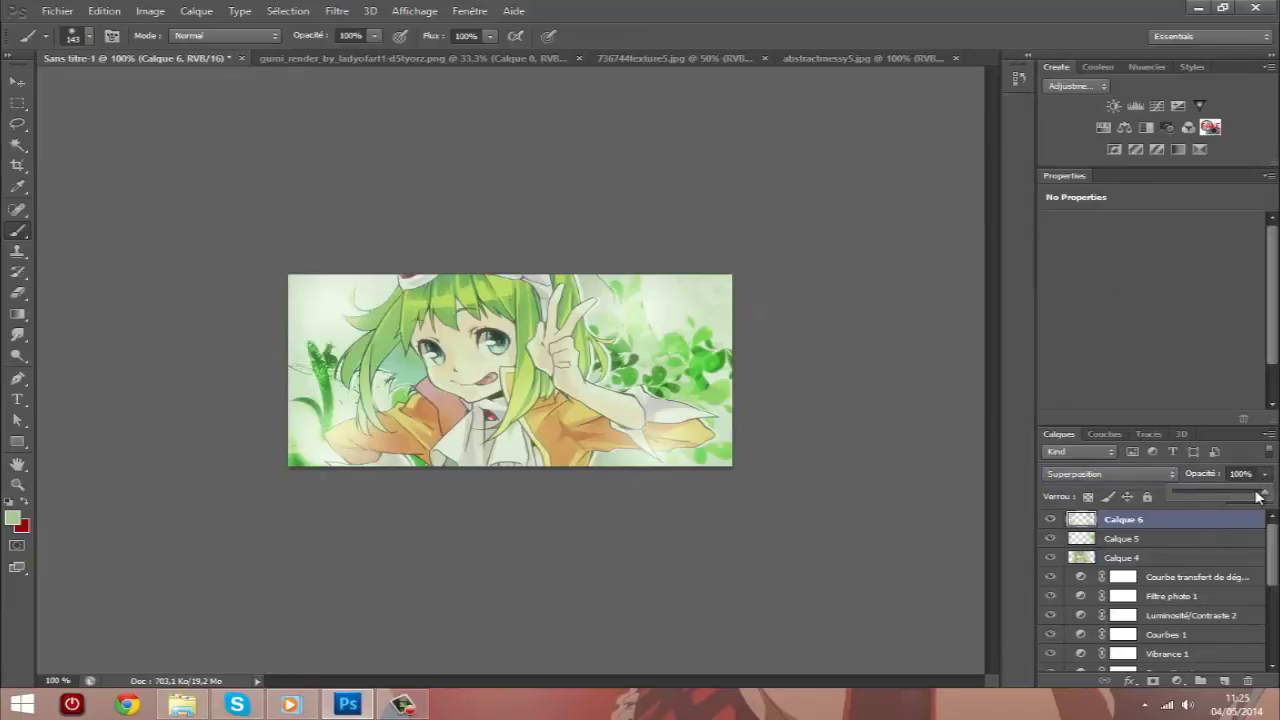
left_click_drag(1253, 497, 1250, 497)
left_click(1266, 478)
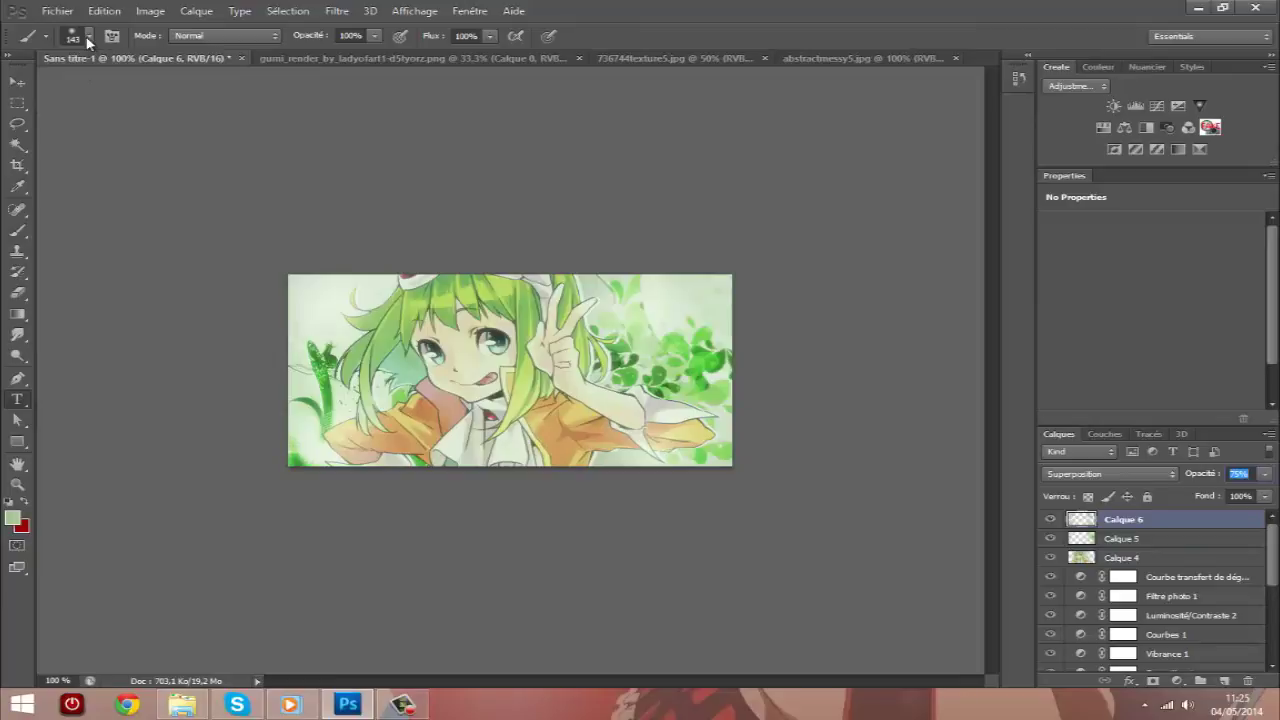
Add a 'gumi' text line on the banner and move it toward the upper right.
left_click(405, 706)
left_click(408, 706)
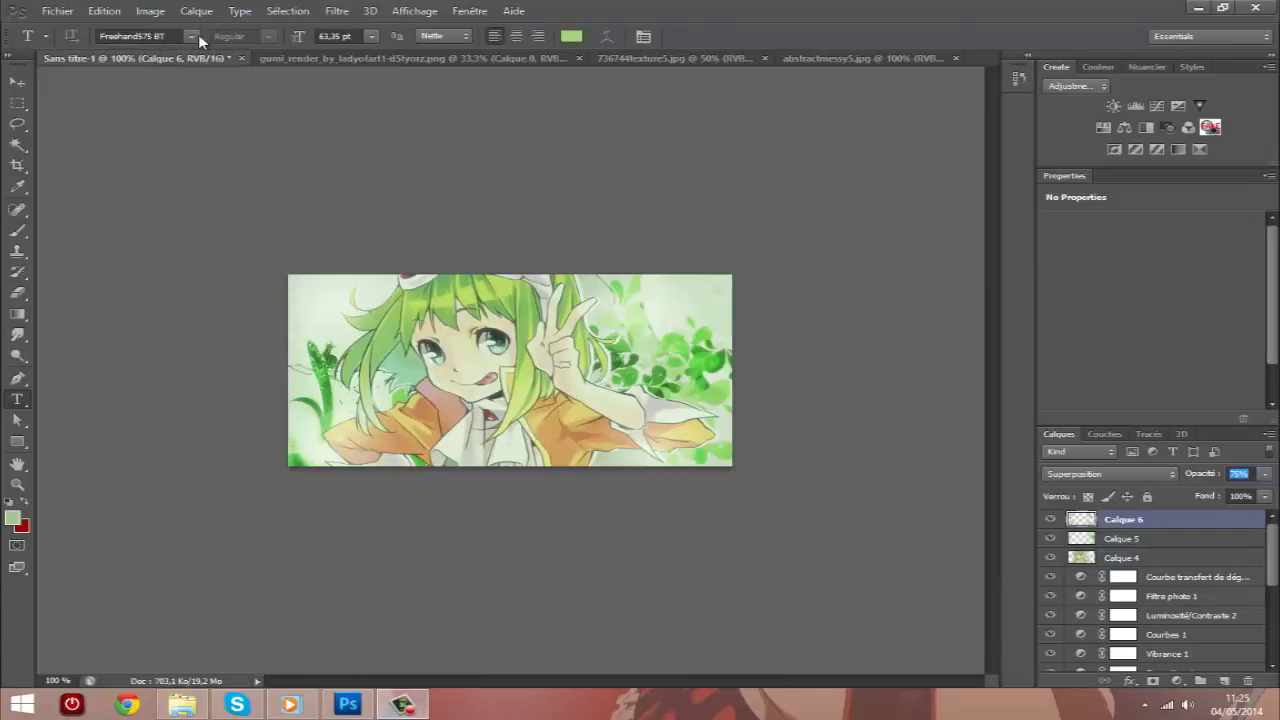
left_click(588, 425)
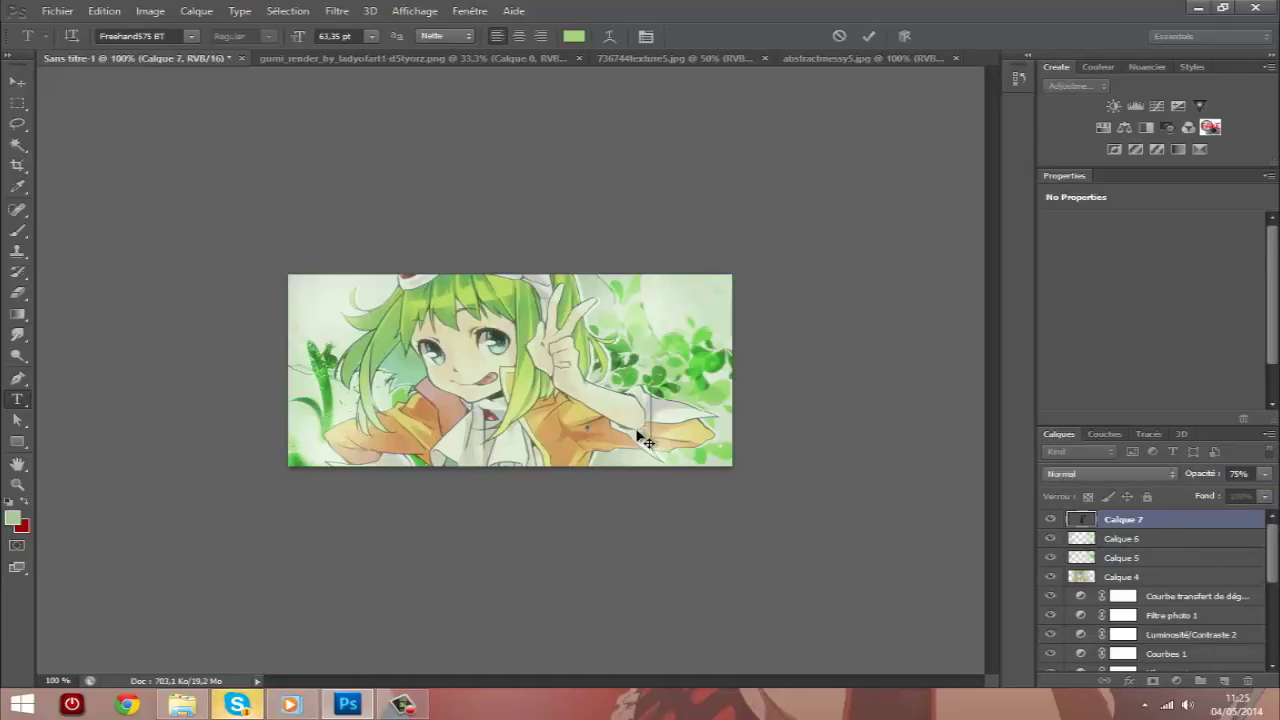
left_click(16, 78)
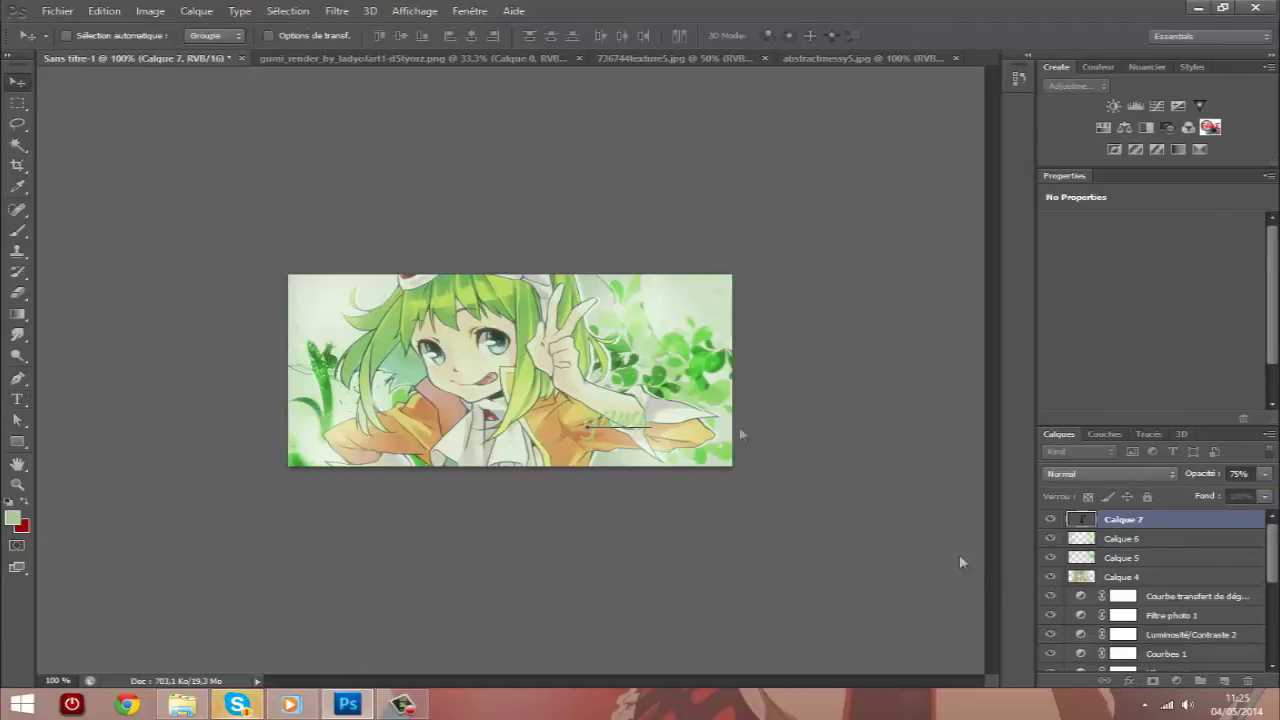
left_click_drag(629, 423, 352, 452)
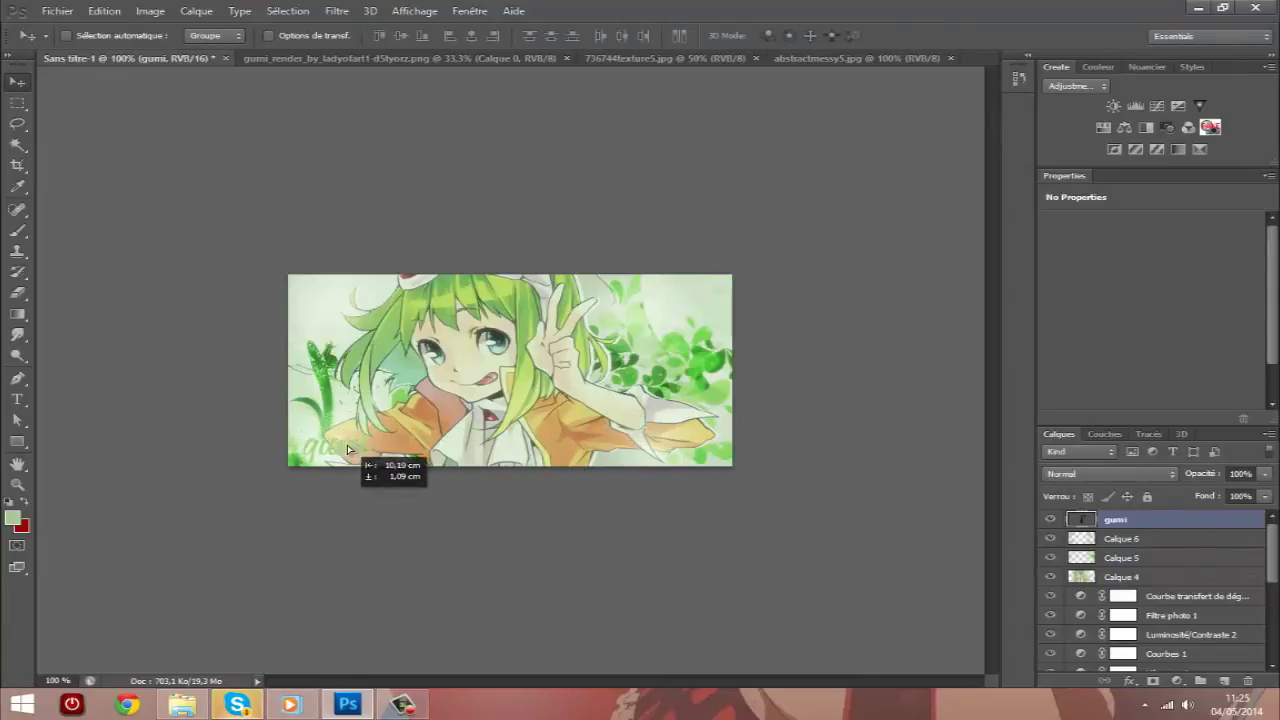
left_click_drag(352, 452, 658, 370)
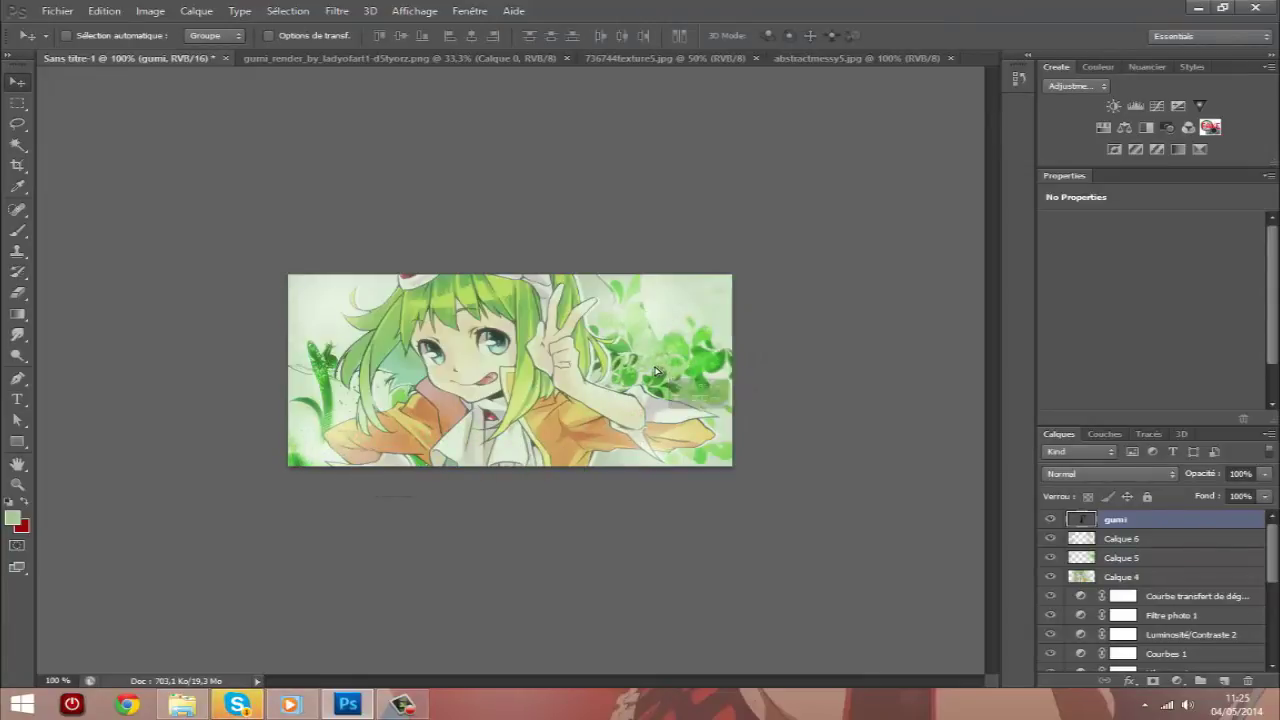
Enlarge the gumi text over the leaves with Free Transform and open its blending options.
key("ctrl+t")
left_click_drag(679, 327, 722, 286)
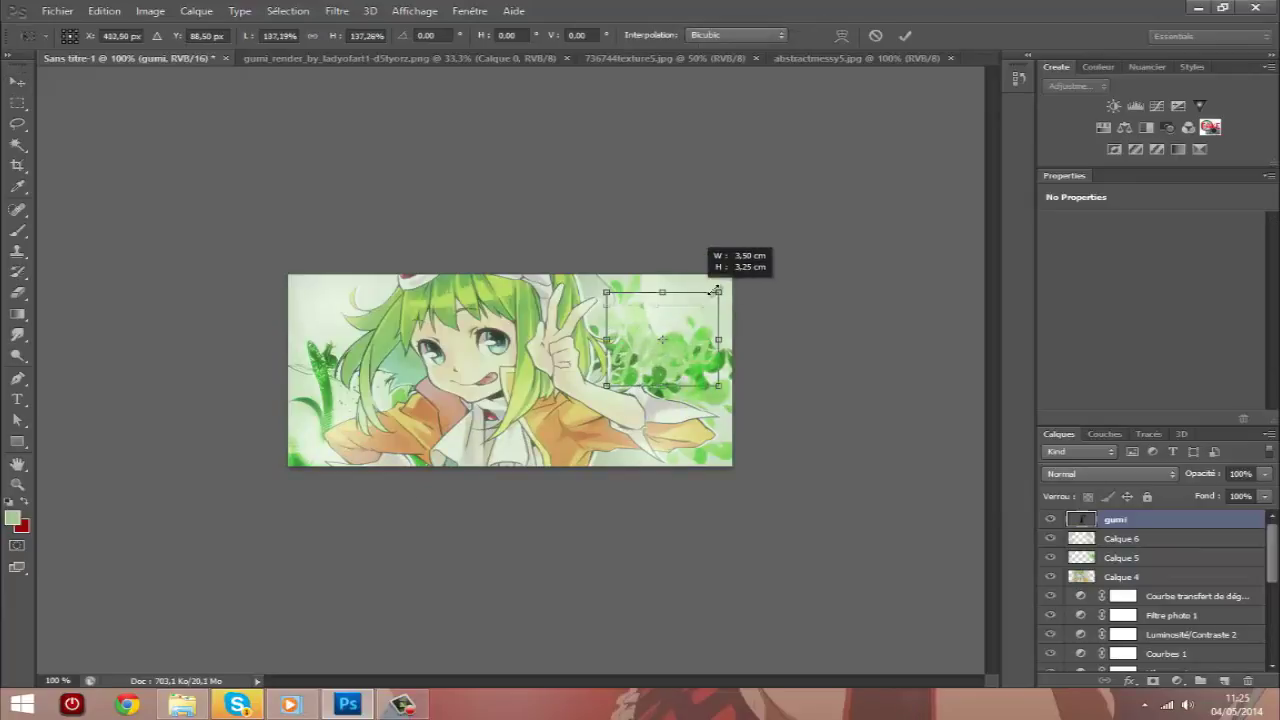
key("Return")
left_click_drag(688, 355, 694, 358)
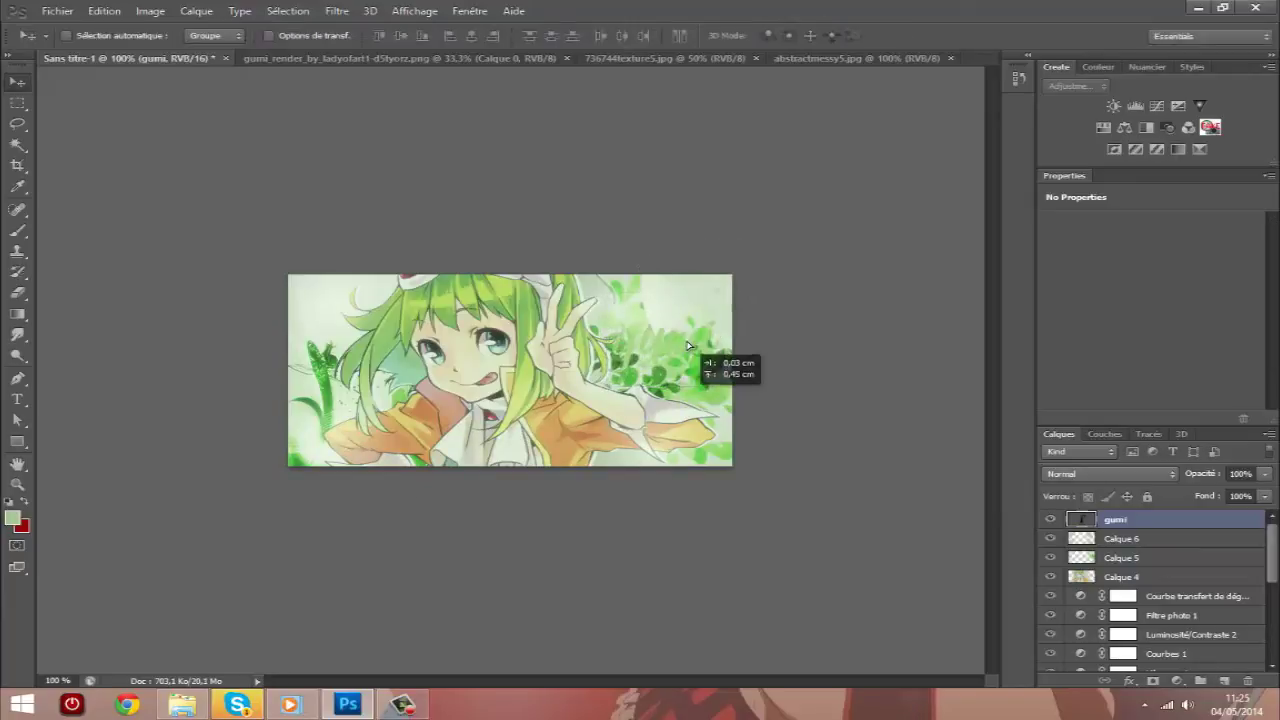
right_click(1133, 522)
left_click(1035, 112)
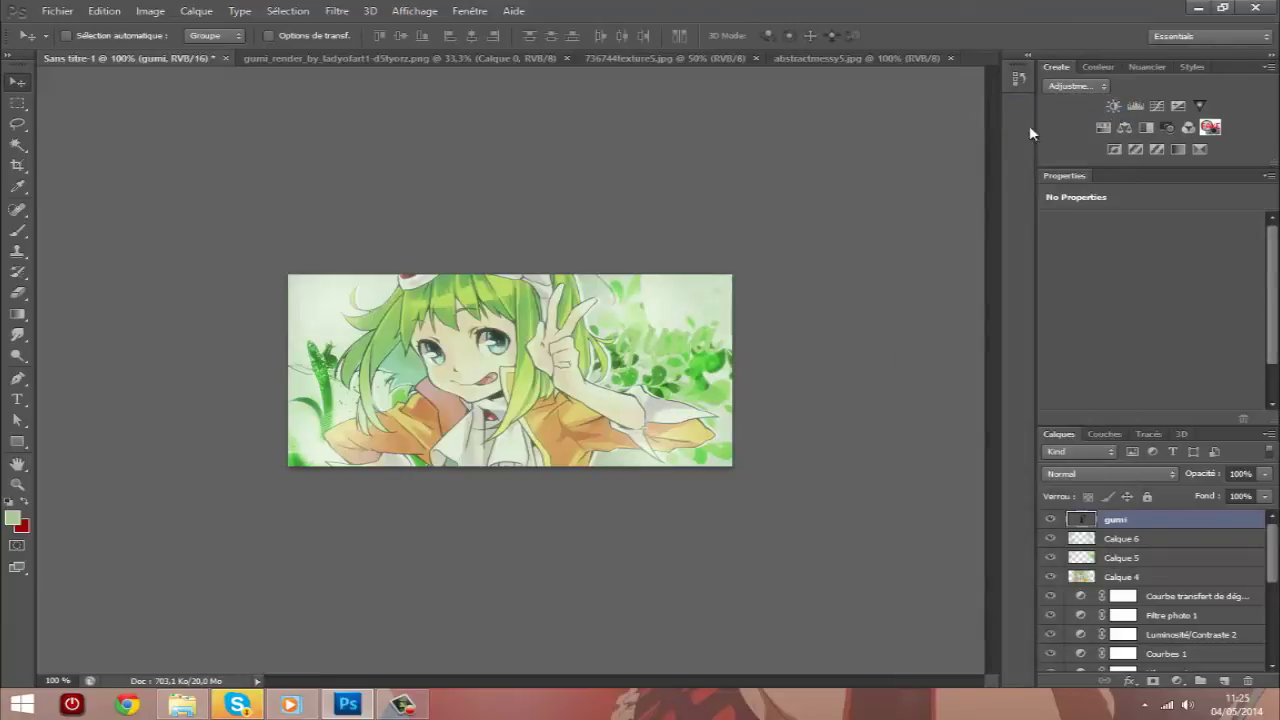
mouse_move(834, 97)
left_mouse_down()
mouse_move(345, 232)
mouse_move(900, 26)
mouse_move(943, 552)
mouse_move(935, 381)
left_mouse_up()
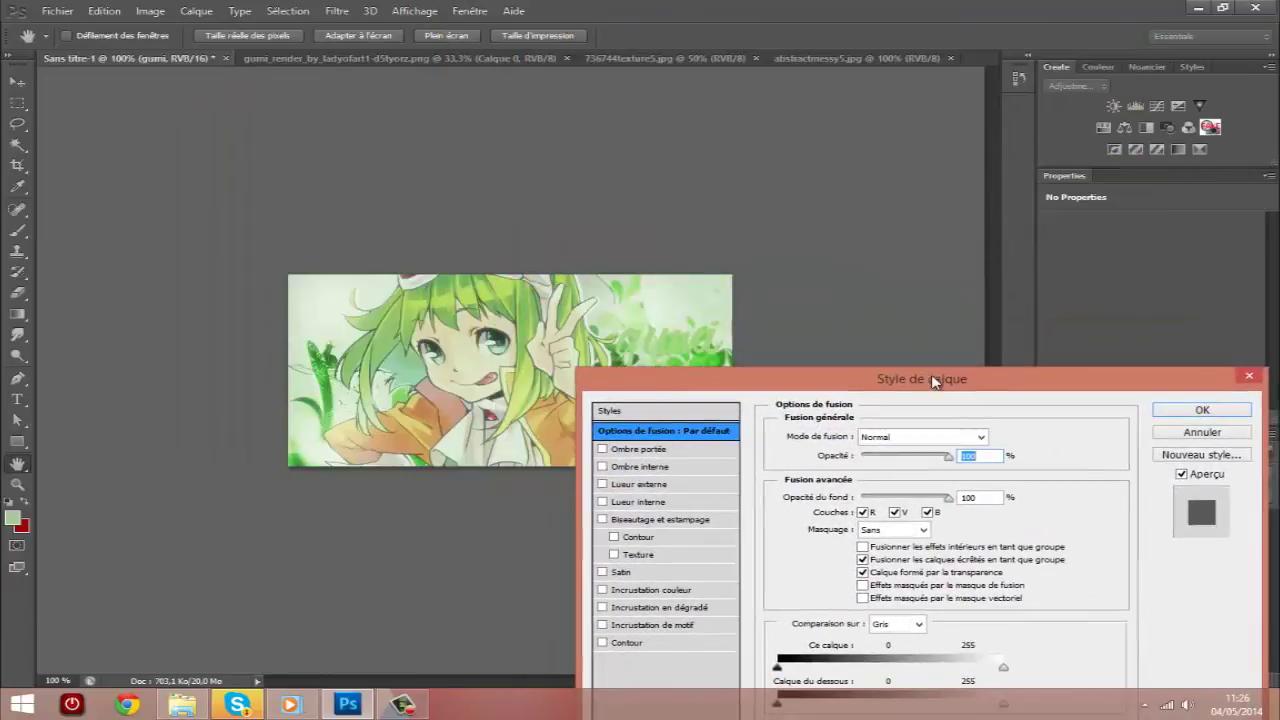
Give the gumi text a white stroke (Contour).
left_click(630, 643)
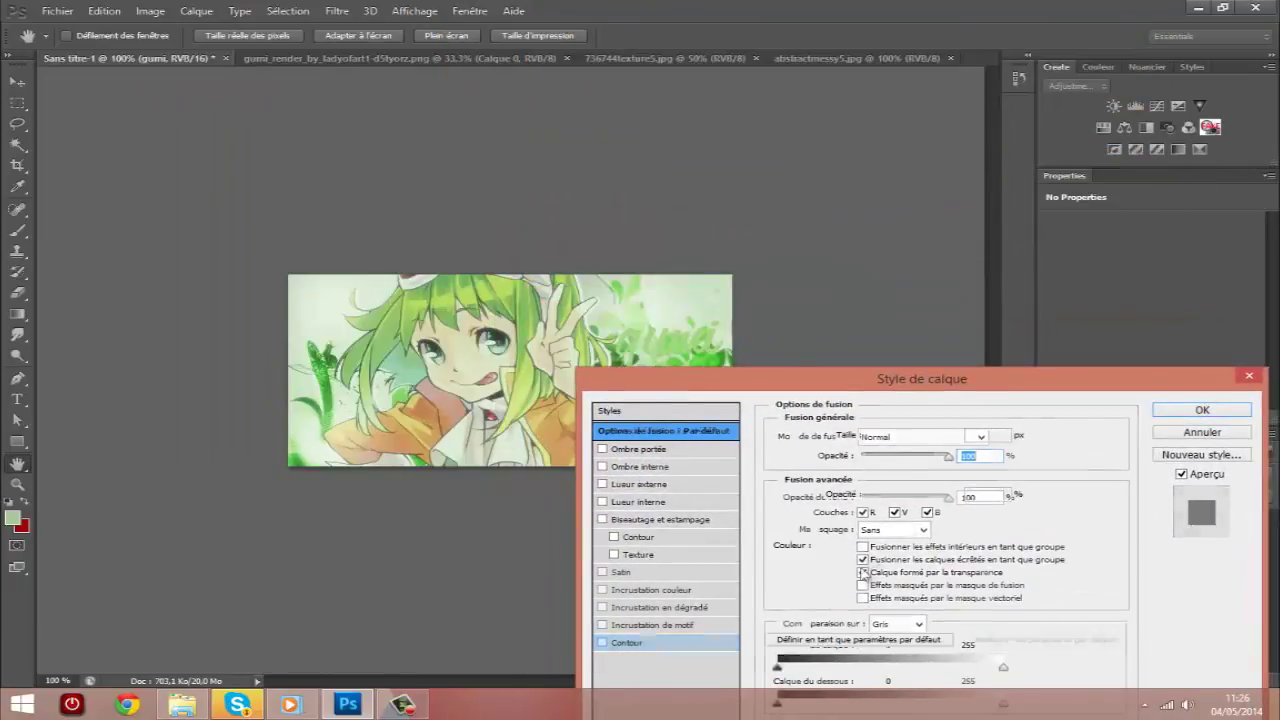
left_click(820, 545)
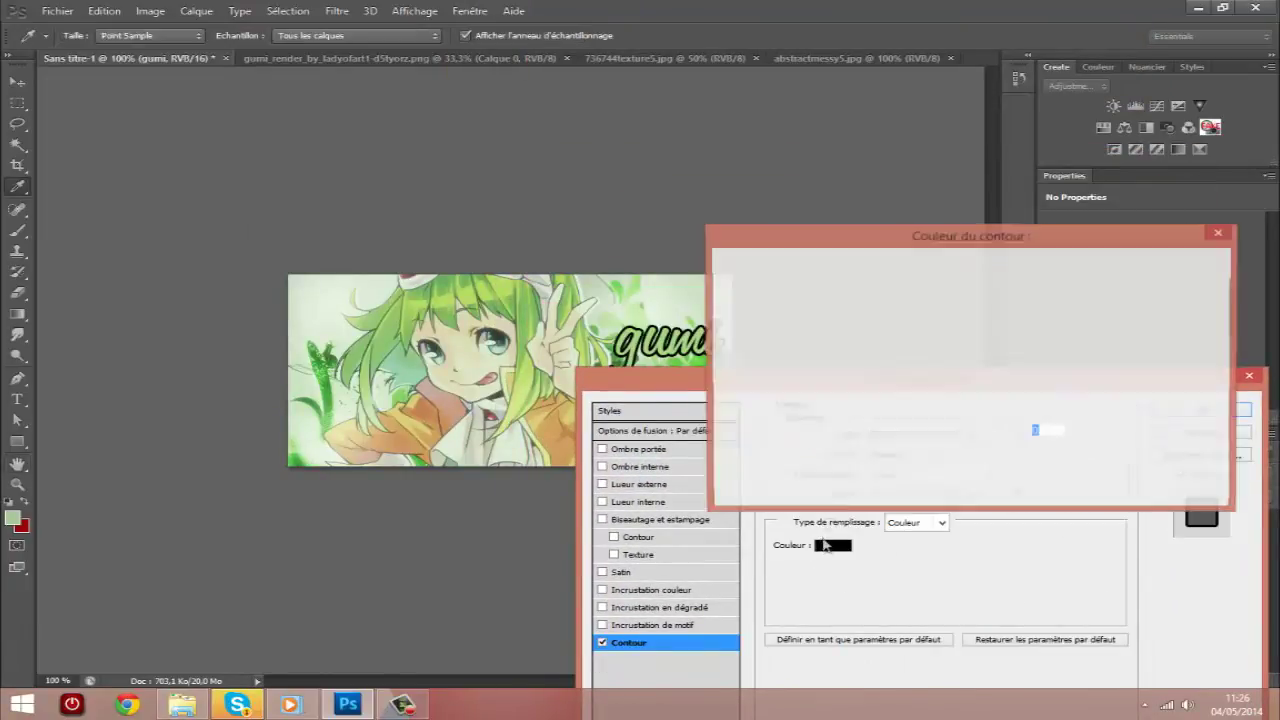
left_click_drag(806, 337, 722, 275)
key("Return")
double_click(977, 436)
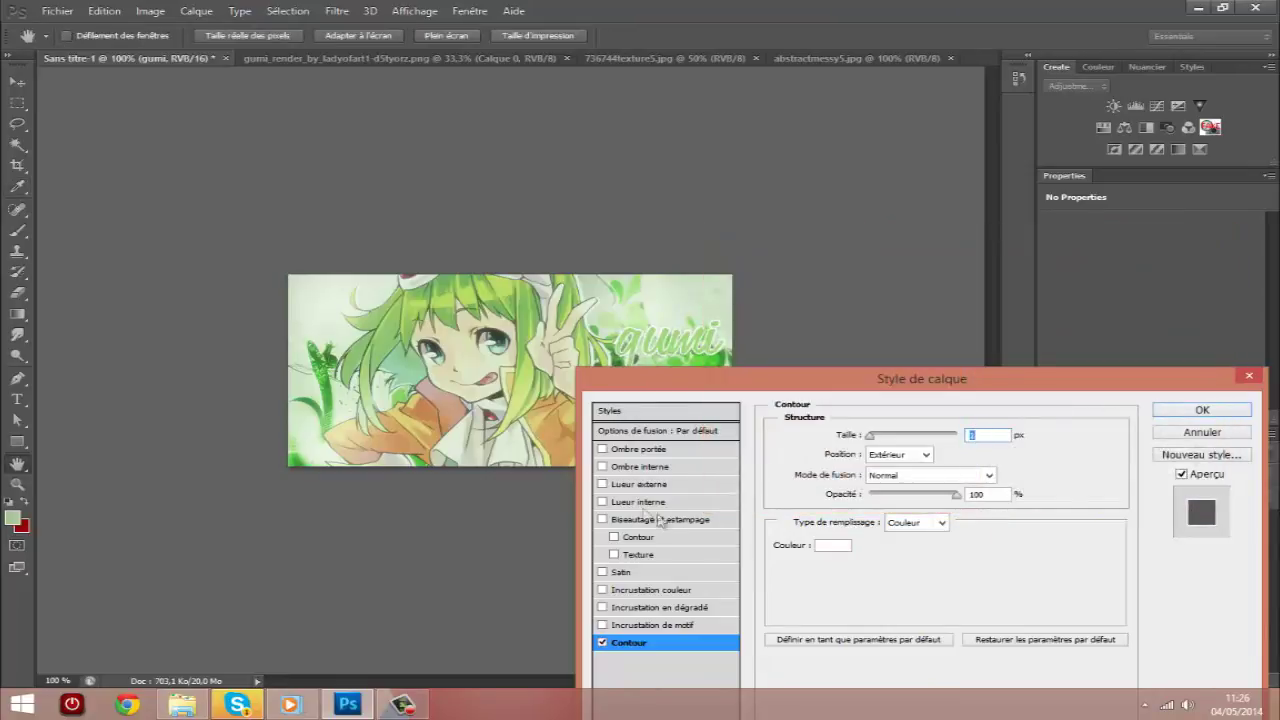
Add a drop shadow with distance, spread and size 1 and reduced opacity.
left_click(622, 450)
double_click(957, 507)
type("1")
key("Tab")
type("1")
key("Tab")
type("1")
left_click_drag(921, 461, 897, 461)
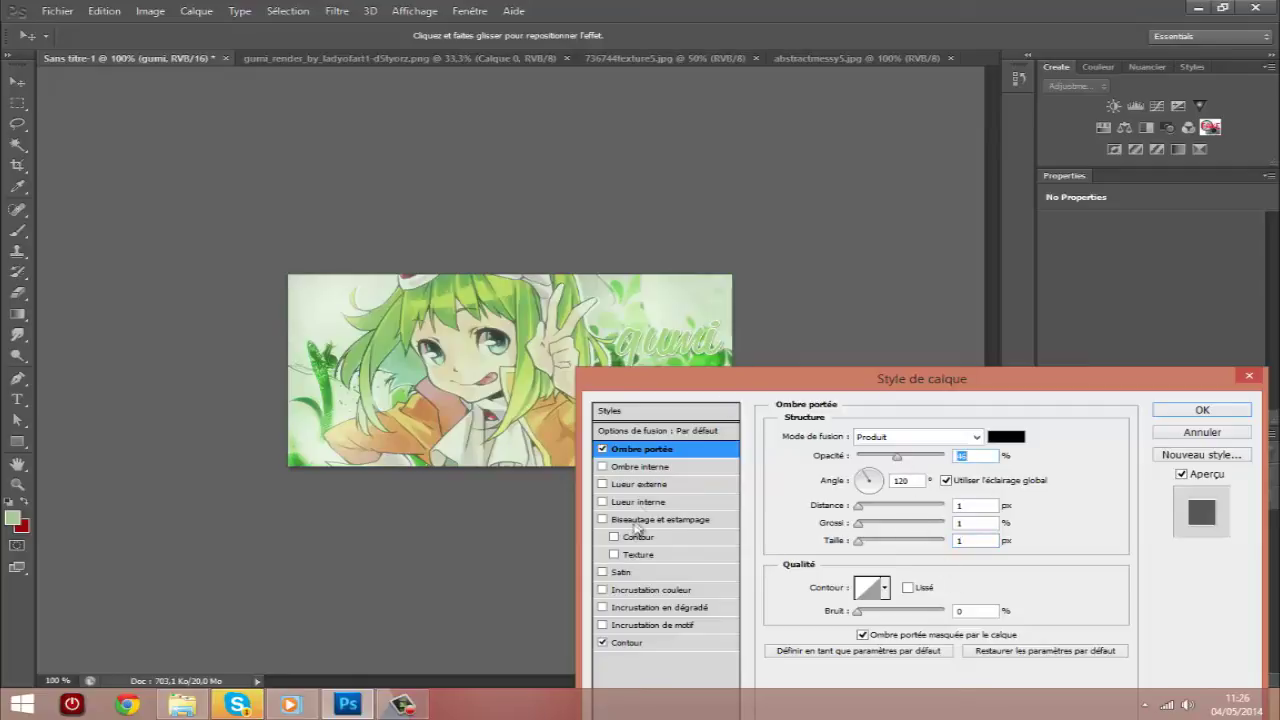
Add a bright green outer glow, apply the layer styles and nudge the text slightly.
left_click(637, 484)
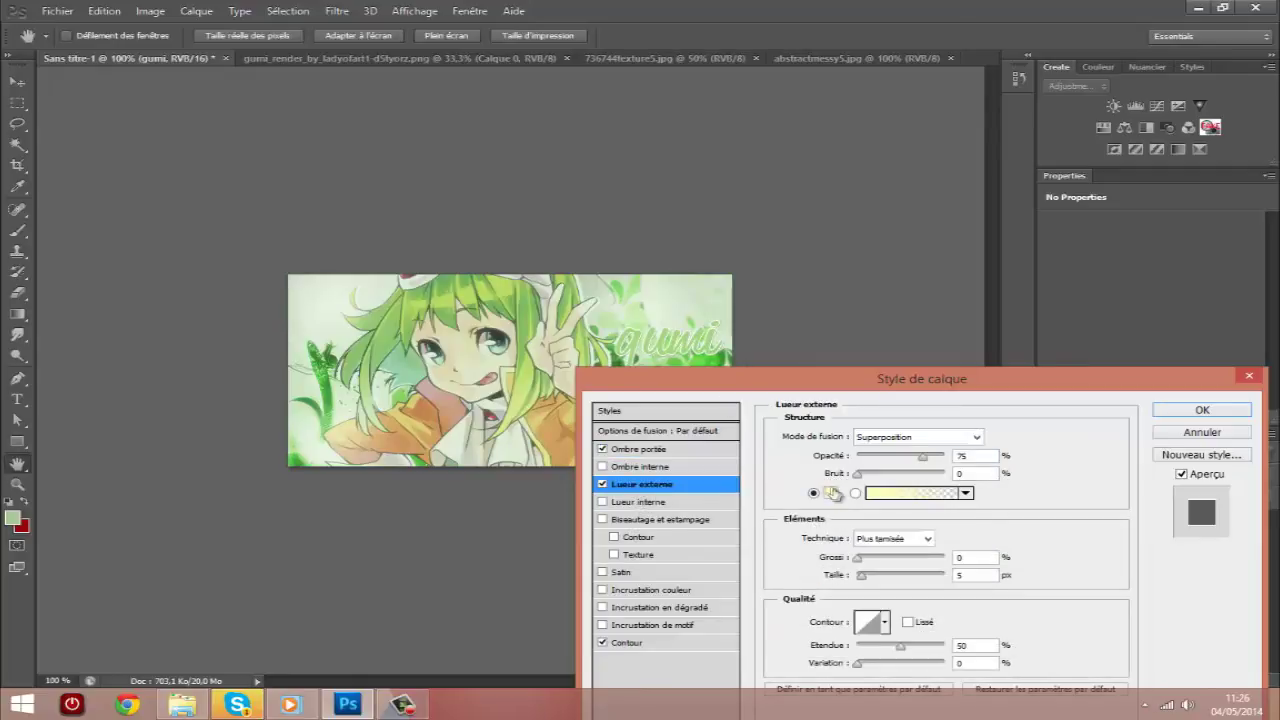
left_click(832, 495)
left_click(853, 368)
left_click_drag(968, 443, 968, 415)
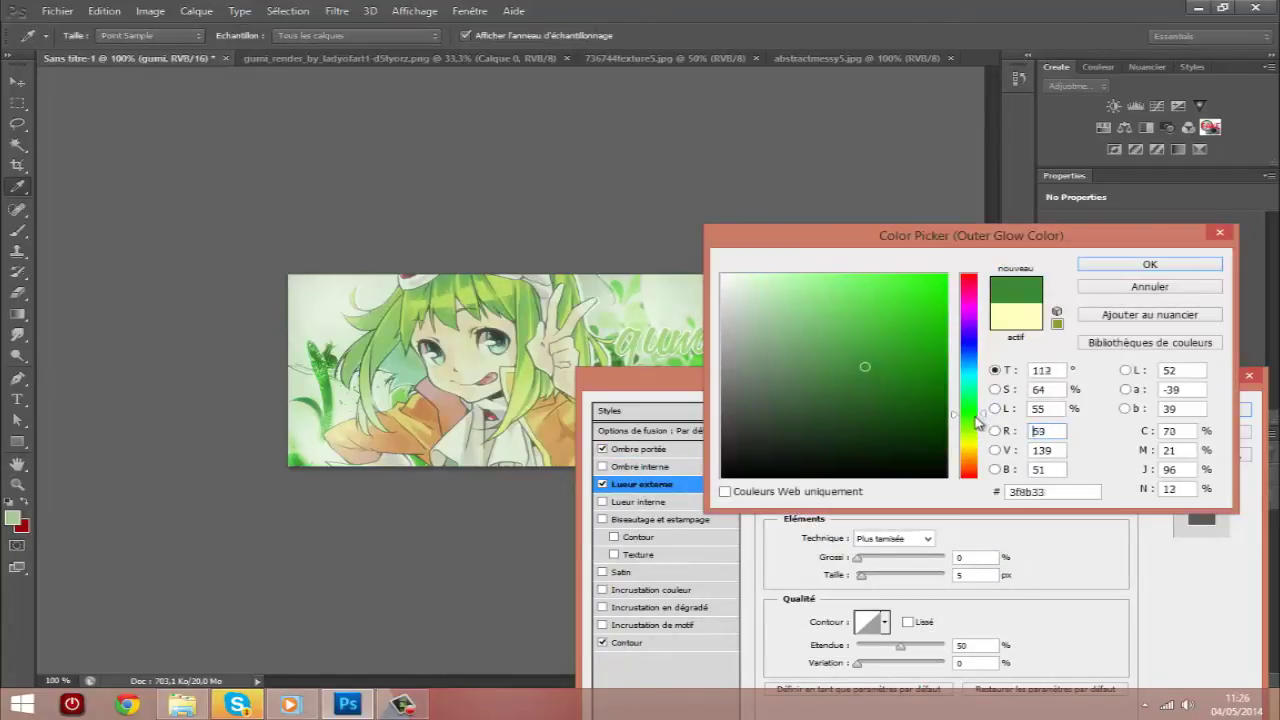
left_click(940, 274)
left_click(1128, 265)
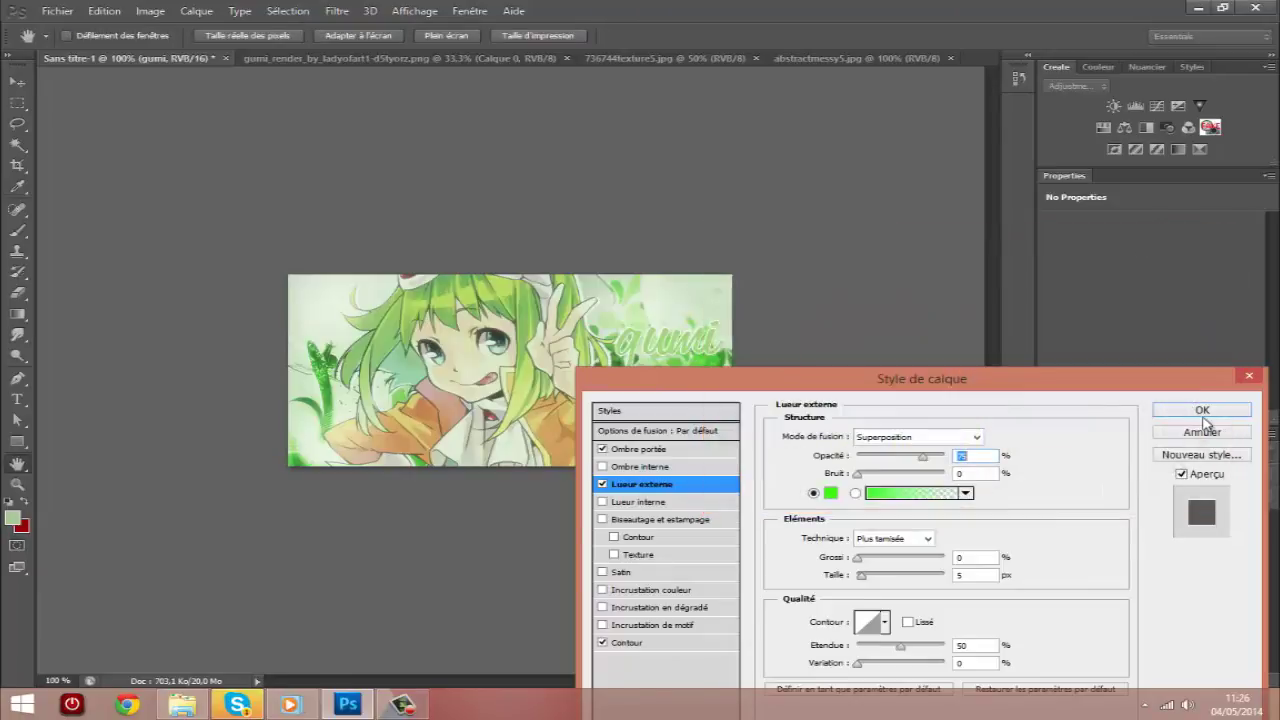
key("Return")
left_click_drag(673, 360, 693, 360)
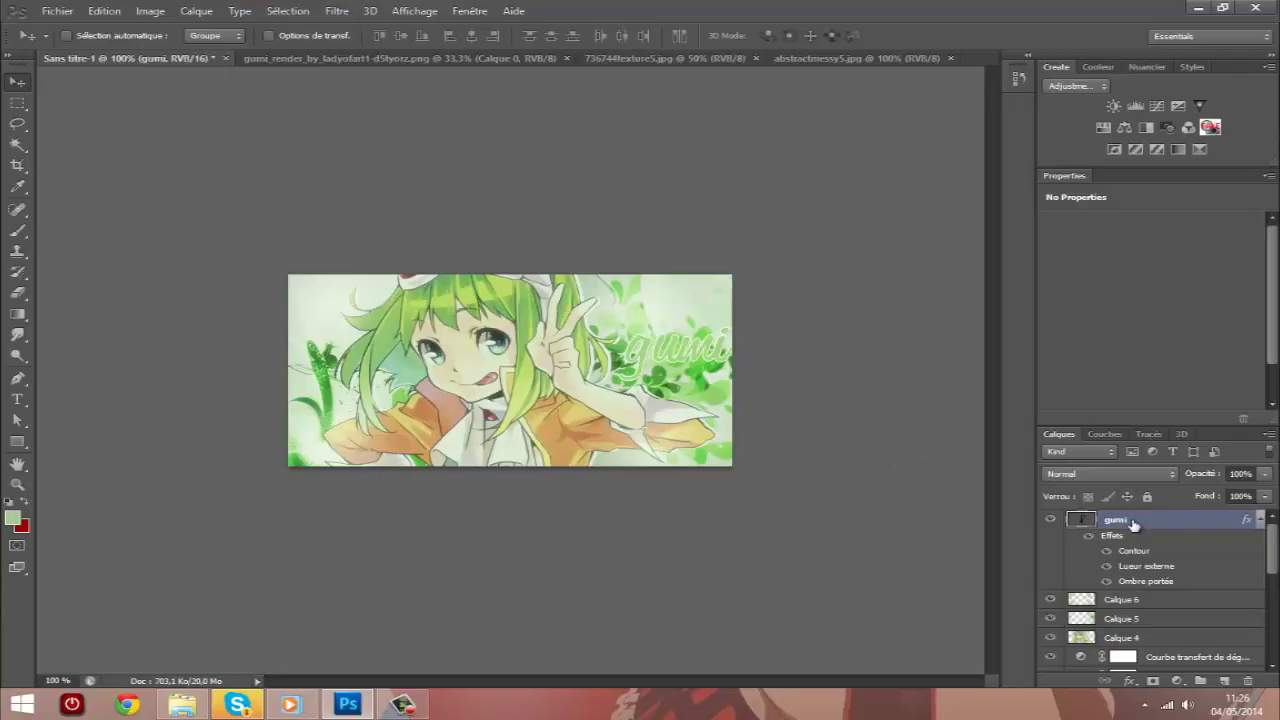
Delete the gumi text layer and bring up the screen recorder's controls.
key("Delete")
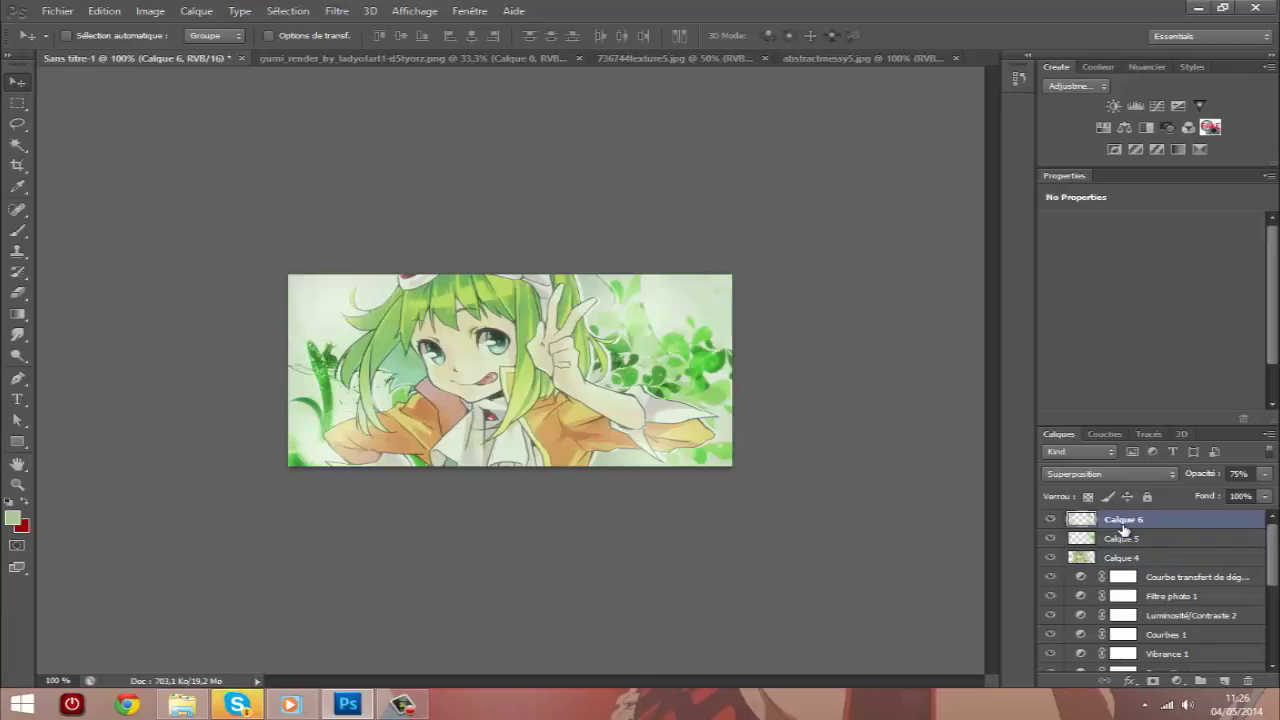
left_click(401, 705)
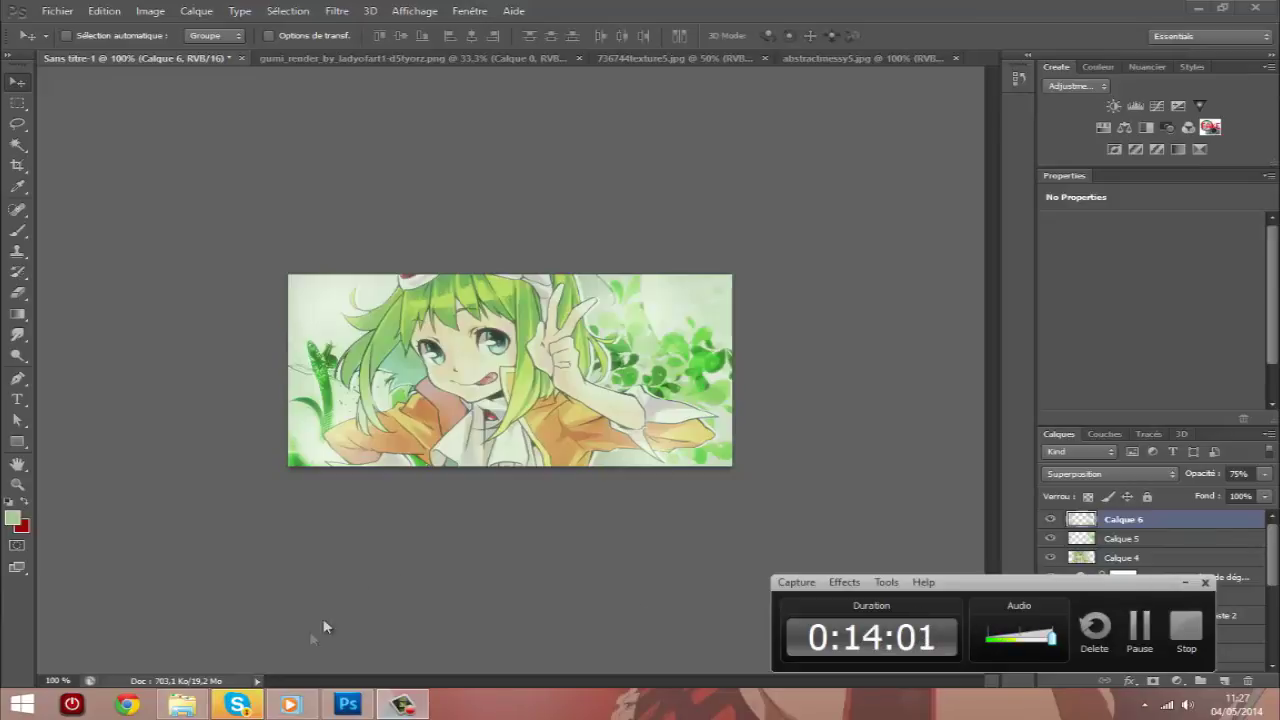
Minimize the Camtasia Recorder panel and bring up the Skype chat window.
left_click(1185, 584)
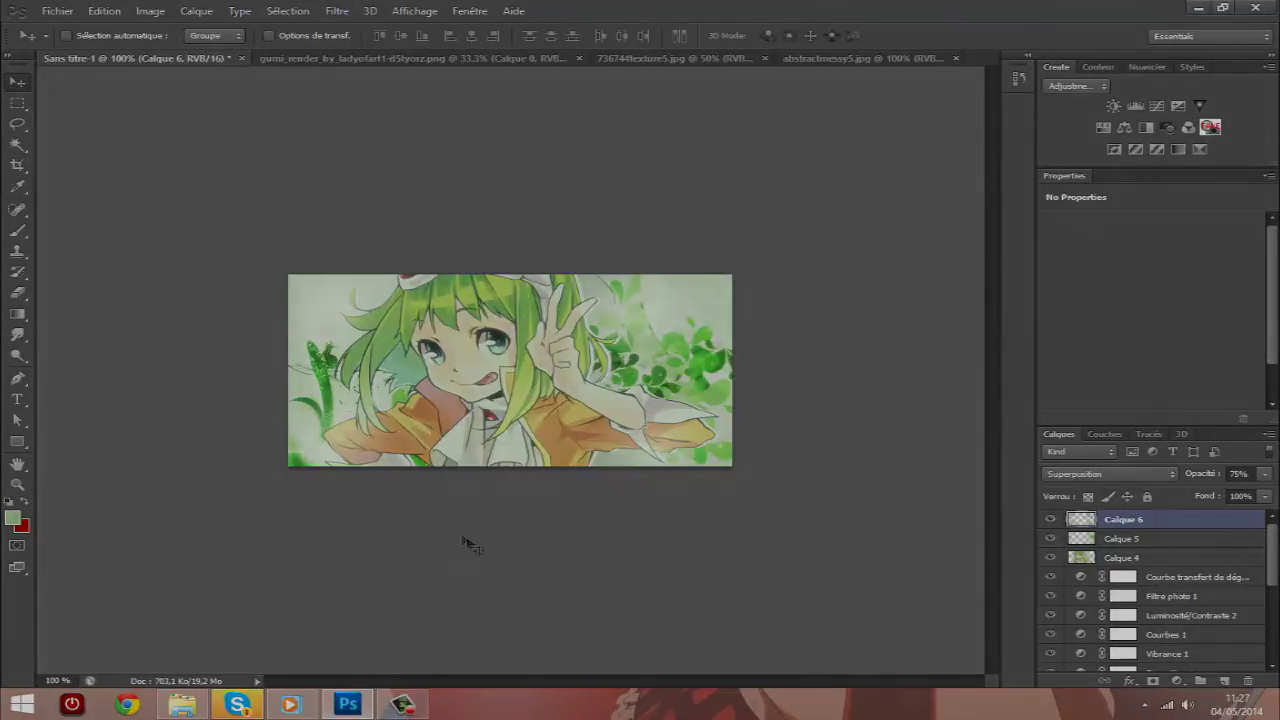
left_click(242, 705)
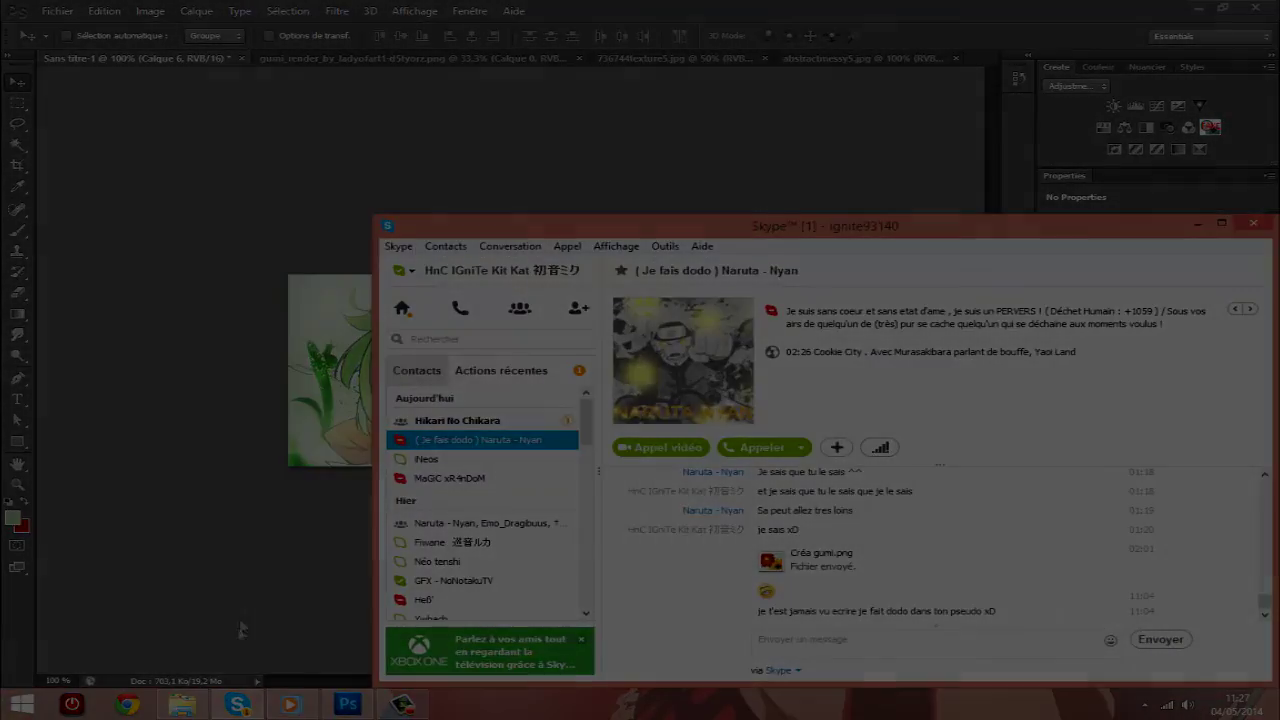